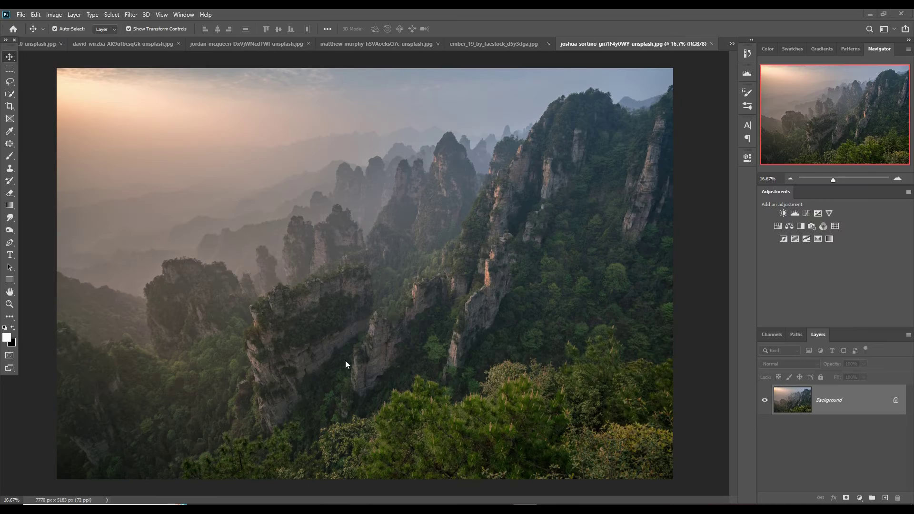
Create a blank 3840 × 2160 px, 300 ppi document from the recent preset
{"action": "left_click", "coordinate": [21, 14]}
{"action": "key", "text": "Escape"}
{"action": "key", "text": "ctrl+n"}
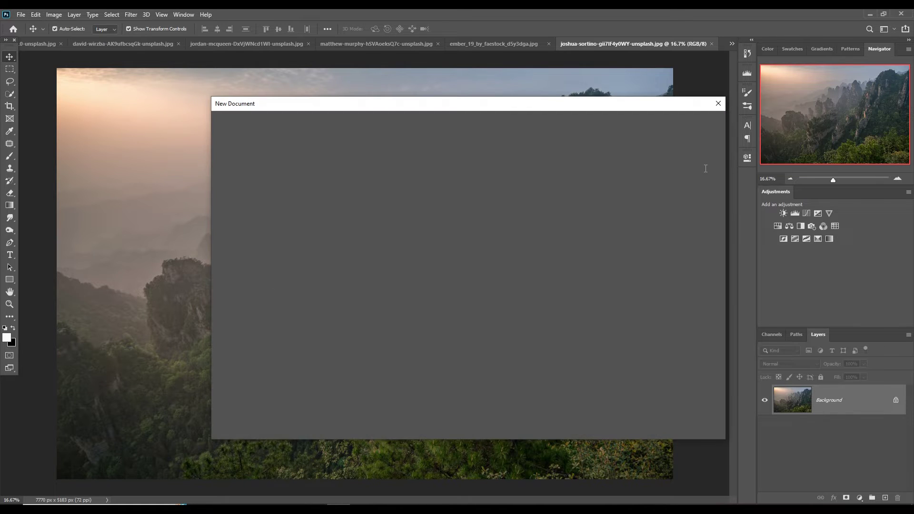
{"action": "left_click", "coordinate": [443, 198]}
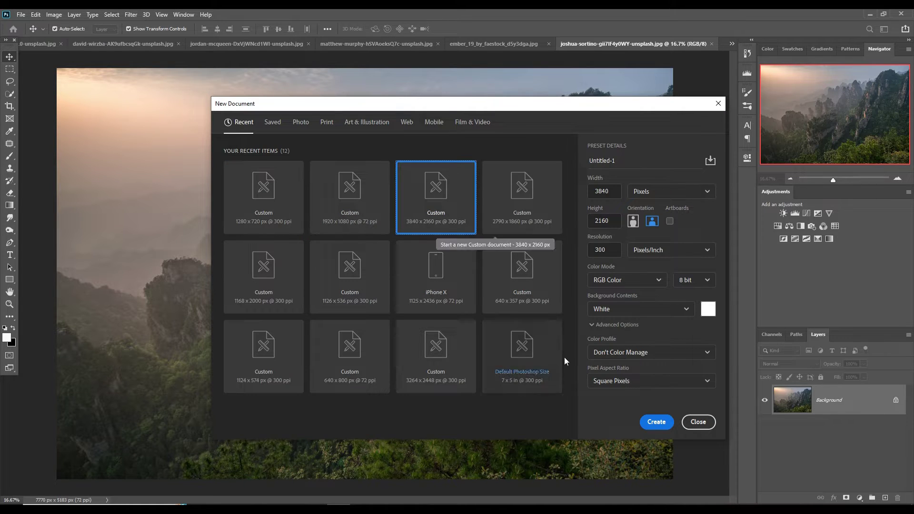
{"action": "left_click", "coordinate": [696, 422]}
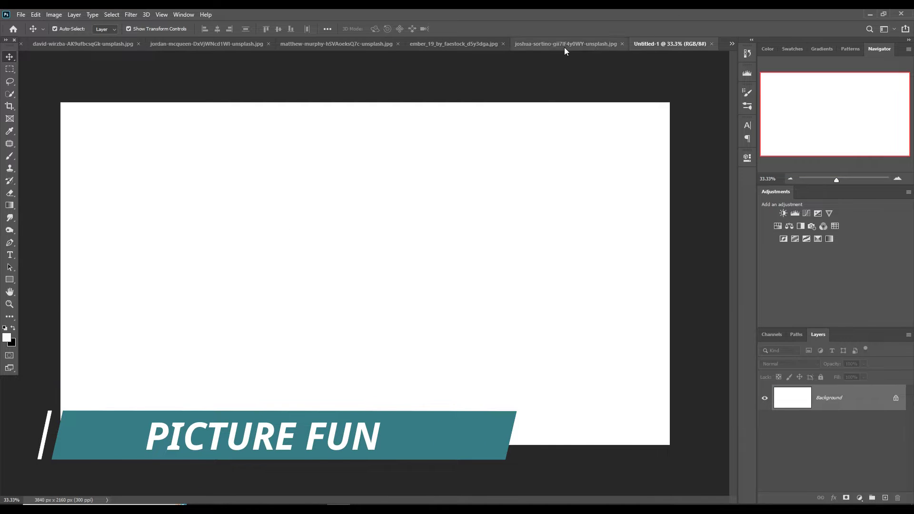
Place the karst valley photo into Untitled-1 and duplicate its layer
{"action": "left_click", "coordinate": [563, 46]}
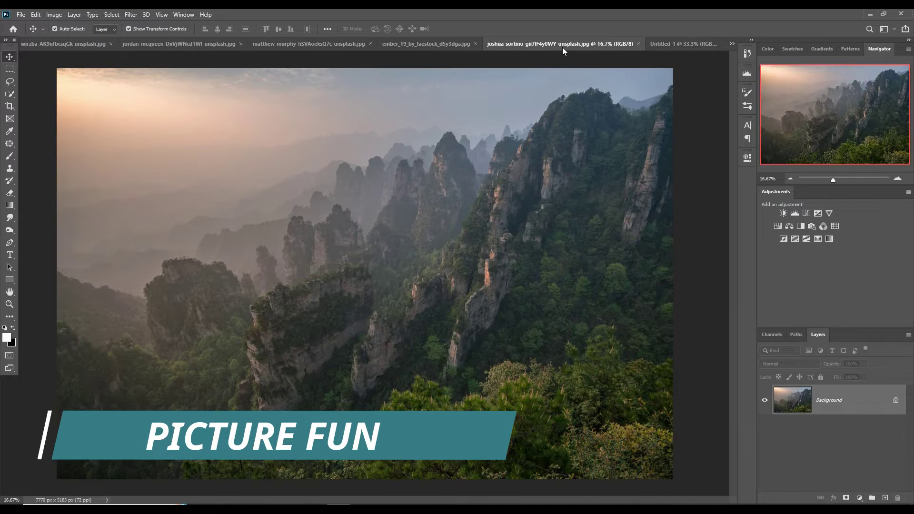
{"action": "left_click_drag", "start_coordinate": [562, 47], "coordinate": [556, 74]}
{"action": "left_click_drag", "start_coordinate": [665, 264], "coordinate": [428, 267]}
{"action": "right_click", "coordinate": [844, 404]}
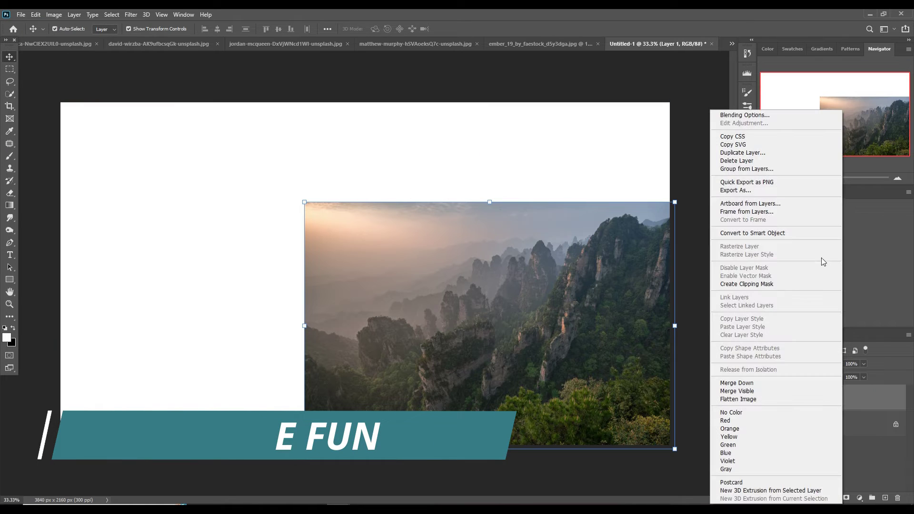
{"action": "left_click", "coordinate": [743, 152]}
{"action": "key", "text": "Return"}
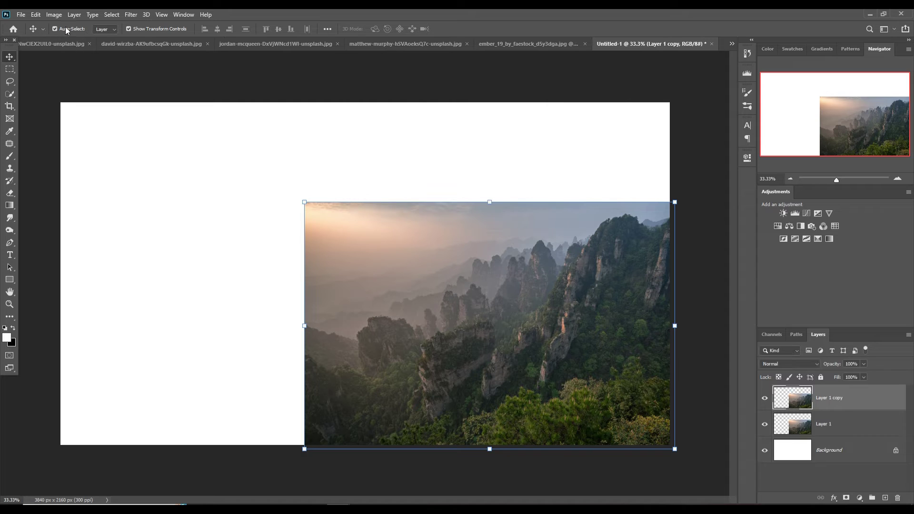
Flip the duplicate horizontally, align it on the left half, and add a layer mask
{"action": "left_click", "coordinate": [36, 15]}
{"action": "mouse_move", "coordinate": [51, 232]}
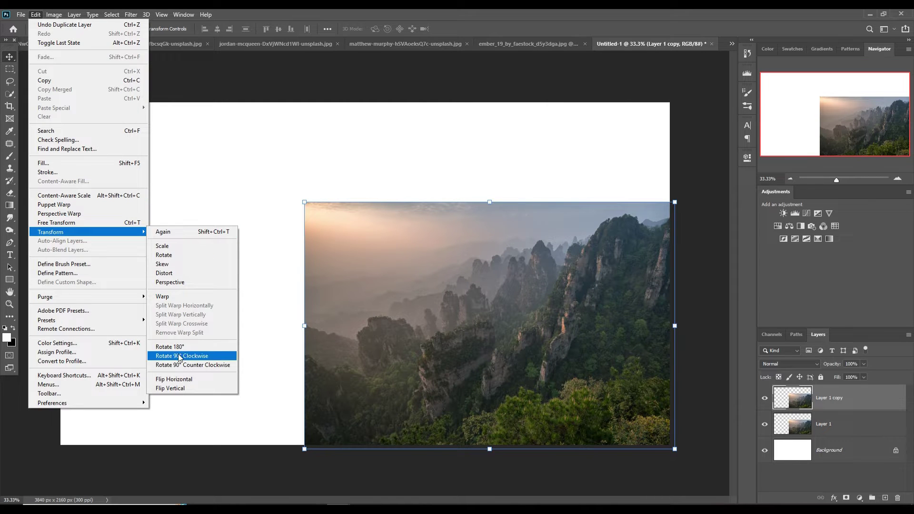
{"action": "left_click", "coordinate": [181, 379]}
{"action": "left_click_drag", "start_coordinate": [484, 300], "coordinate": [148, 303]}
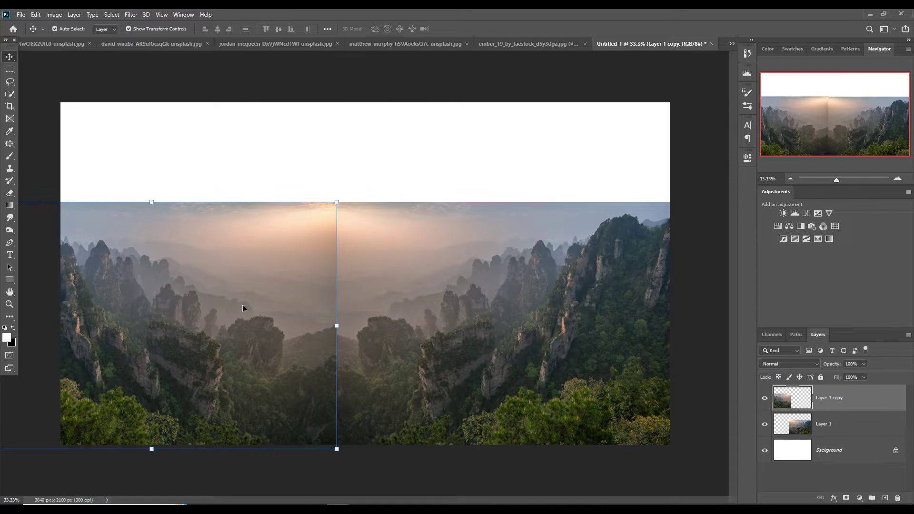
{"action": "mouse_move", "coordinate": [243, 308]}
{"action": "left_mouse_down"}
{"action": "mouse_move", "coordinate": [300, 309]}
{"action": "mouse_move", "coordinate": [277, 316]}
{"action": "left_mouse_up"}
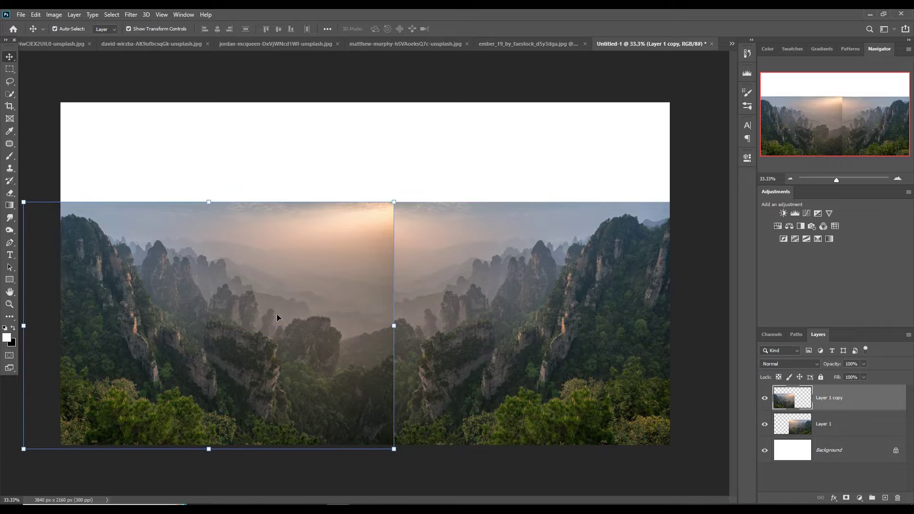
{"action": "left_click", "coordinate": [847, 498]}
Paint the flipped copy's mask with a soft black 43% brush along the seam and upper sky
{"action": "key", "text": "b"}
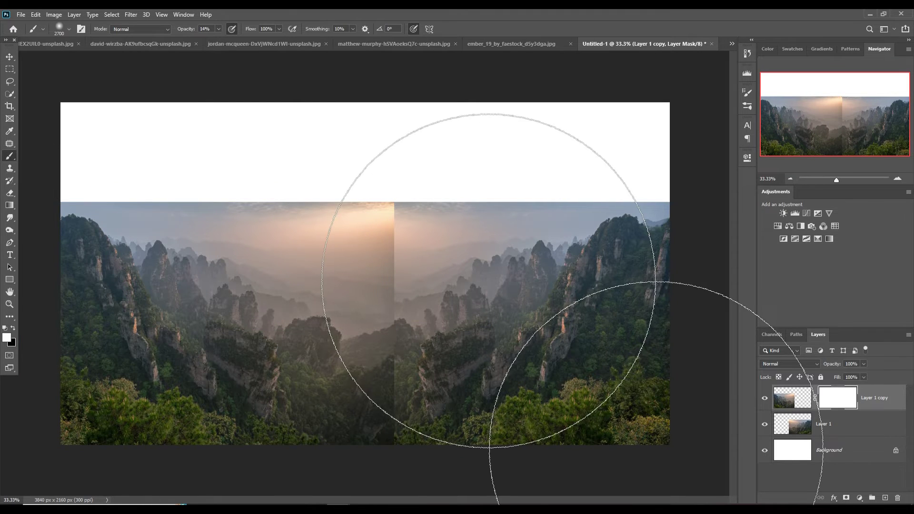
{"action": "key", "text": "["}
{"action": "key", "text": "["}
{"action": "key", "text": "["}
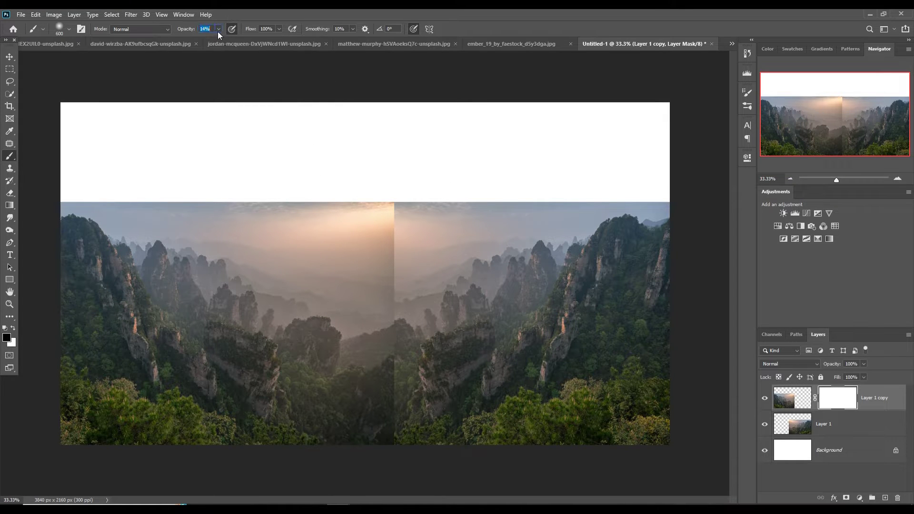
{"action": "left_click_drag", "start_coordinate": [217, 41], "coordinate": [231, 40]}
{"action": "left_click", "coordinate": [440, 307]}
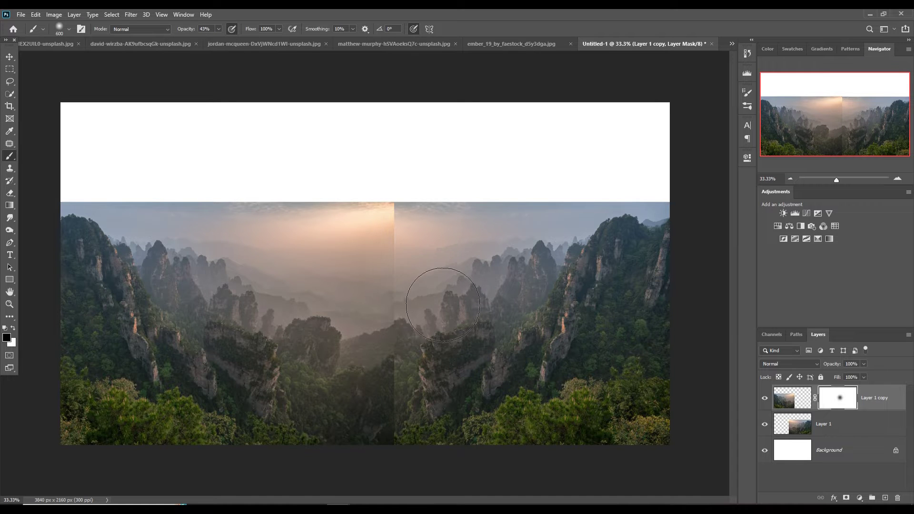
{"action": "left_click_drag", "start_coordinate": [444, 325], "coordinate": [469, 480]}
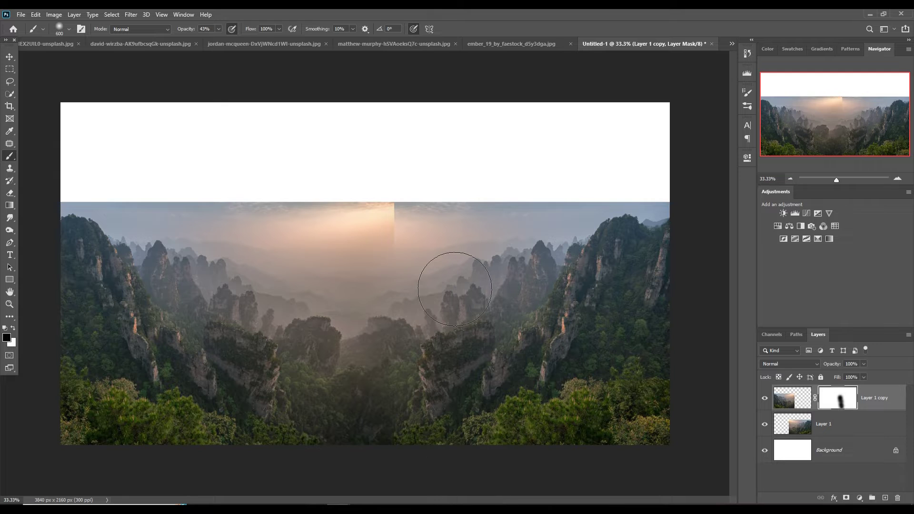
{"action": "key", "text": "bracketleft"}
{"action": "left_click_drag", "start_coordinate": [435, 265], "coordinate": [425, 257]}
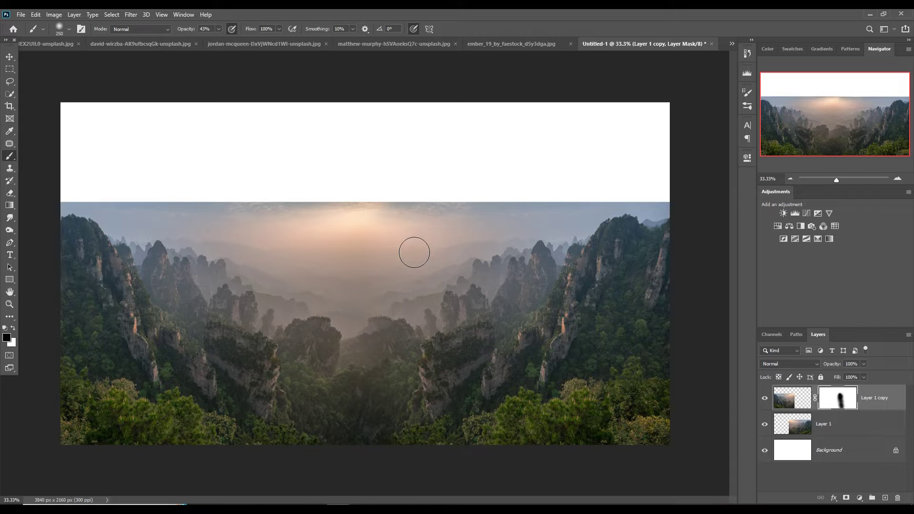
Marquee-select the sunset sky and horizon band in the sunset photo
{"action": "left_click", "coordinate": [10, 56]}
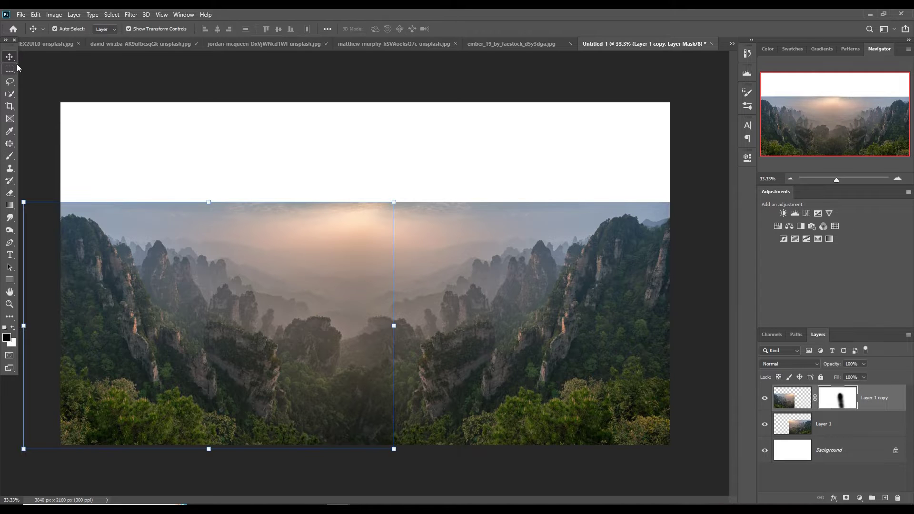
{"action": "left_click", "coordinate": [482, 45]}
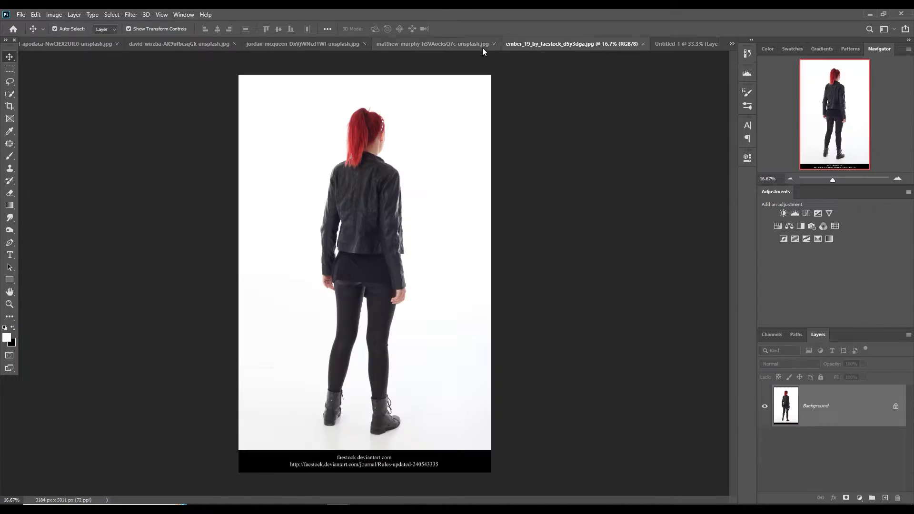
{"action": "left_click", "coordinate": [396, 45]}
{"action": "left_click", "coordinate": [324, 45]}
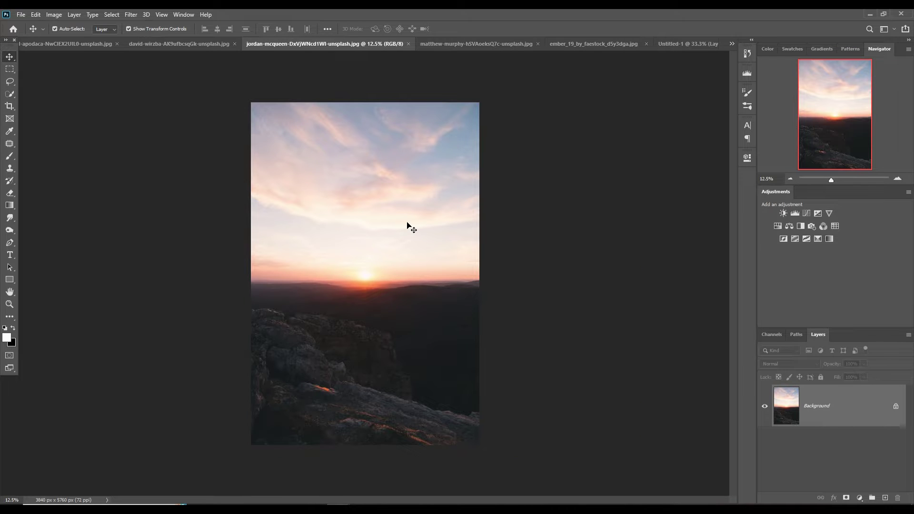
{"action": "left_click", "coordinate": [10, 69]}
{"action": "left_click_drag", "start_coordinate": [251, 216], "coordinate": [499, 308]}
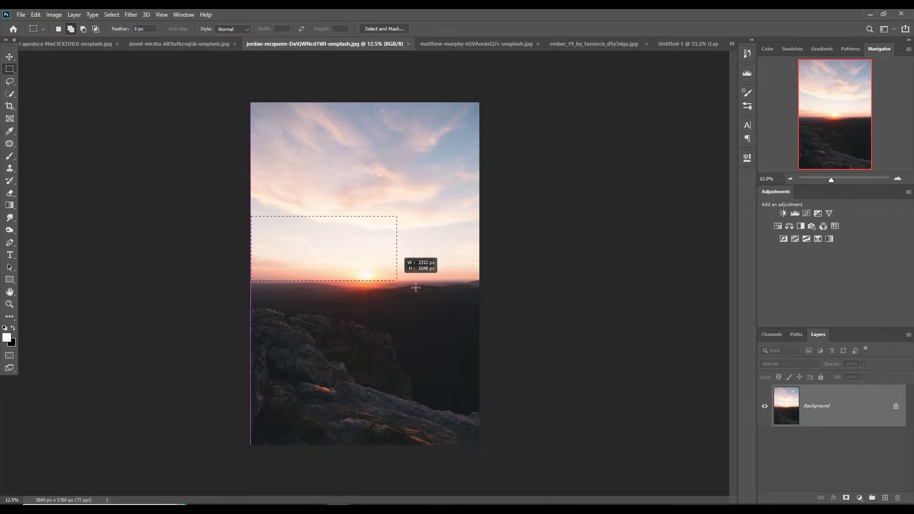
{"action": "key", "text": "ctrl+semicolon"}
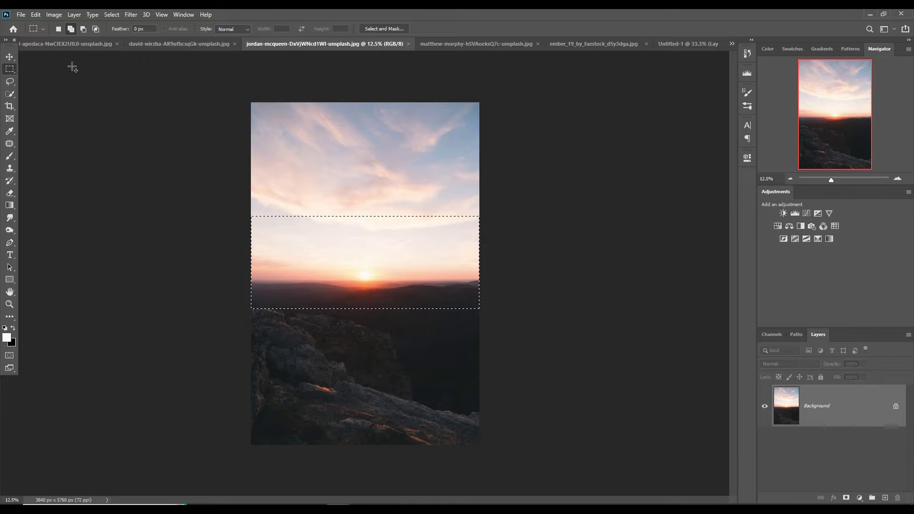
Drag the sunset band into the panorama and nudge it into position
{"action": "key", "text": "v"}
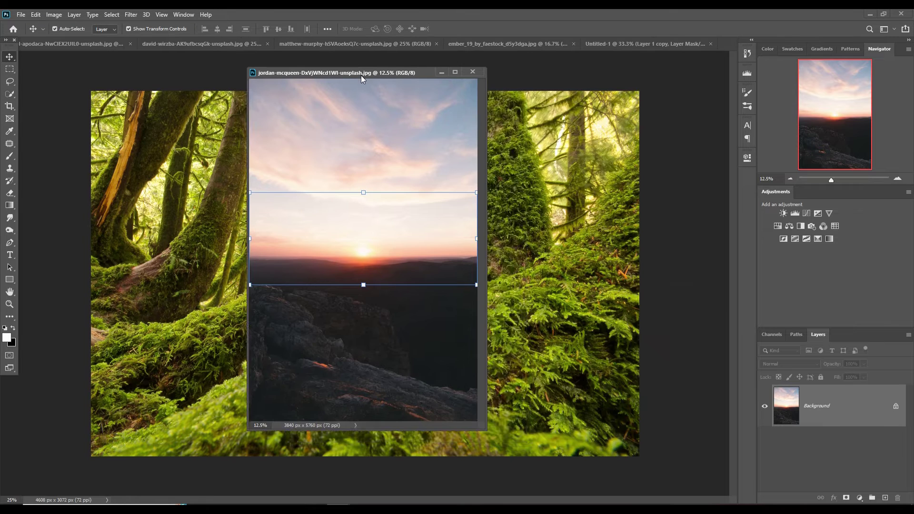
{"action": "left_click_drag", "start_coordinate": [354, 52], "coordinate": [634, 123]}
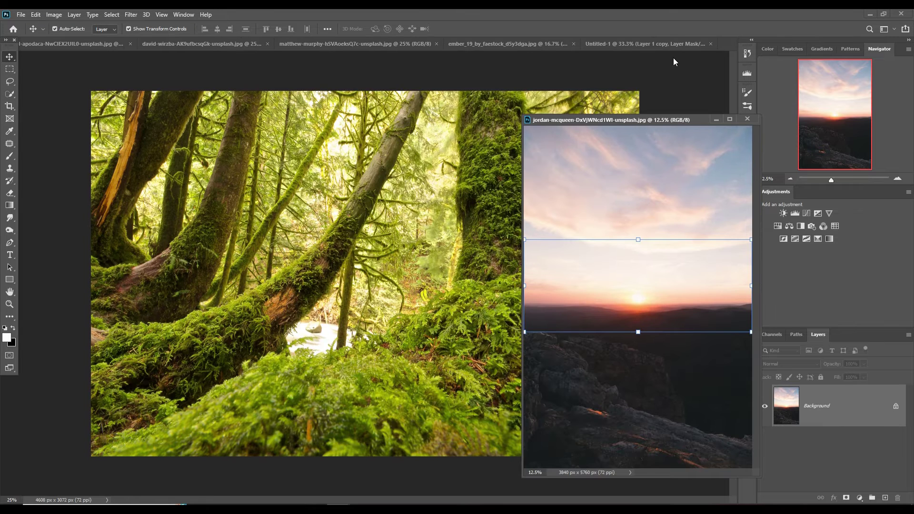
{"action": "left_click", "coordinate": [667, 44]}
{"action": "mouse_move", "coordinate": [638, 284]}
{"action": "left_mouse_down"}
{"action": "mouse_move", "coordinate": [478, 240]}
{"action": "mouse_move", "coordinate": [406, 195]}
{"action": "left_mouse_up"}
{"action": "left_click", "coordinate": [718, 120]}
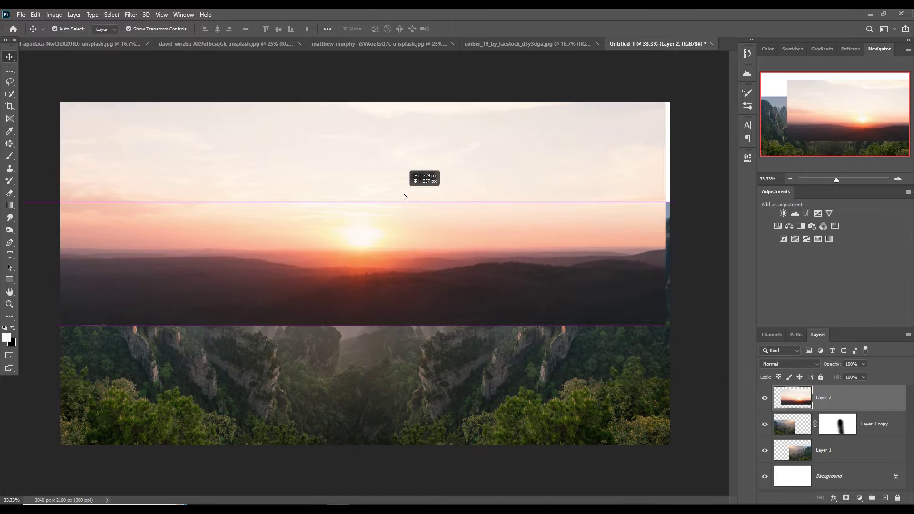
{"action": "left_click", "coordinate": [863, 365]}
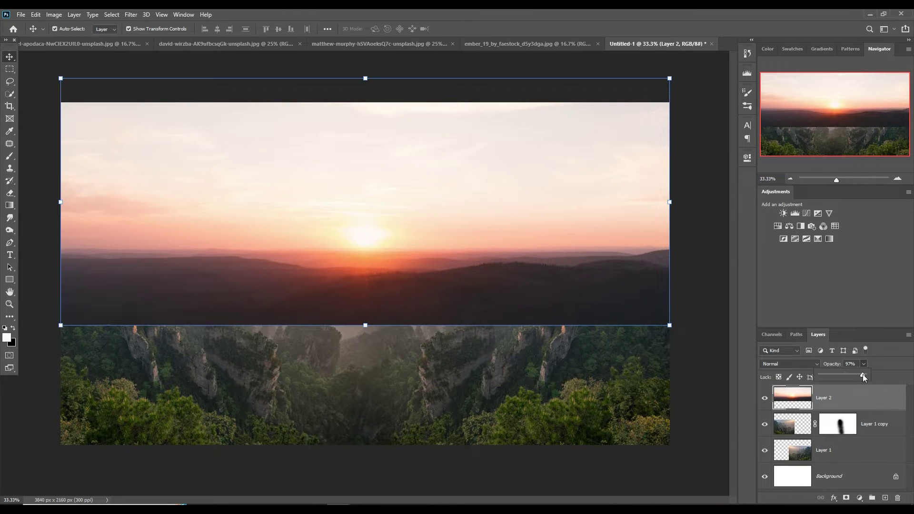
{"action": "left_click_drag", "start_coordinate": [863, 374], "coordinate": [853, 374]}
{"action": "left_click_drag", "start_coordinate": [404, 268], "coordinate": [399, 278]}
Merge the two mountain layers and place the merged layer above the sunset layer
{"action": "left_click", "coordinate": [869, 428]}
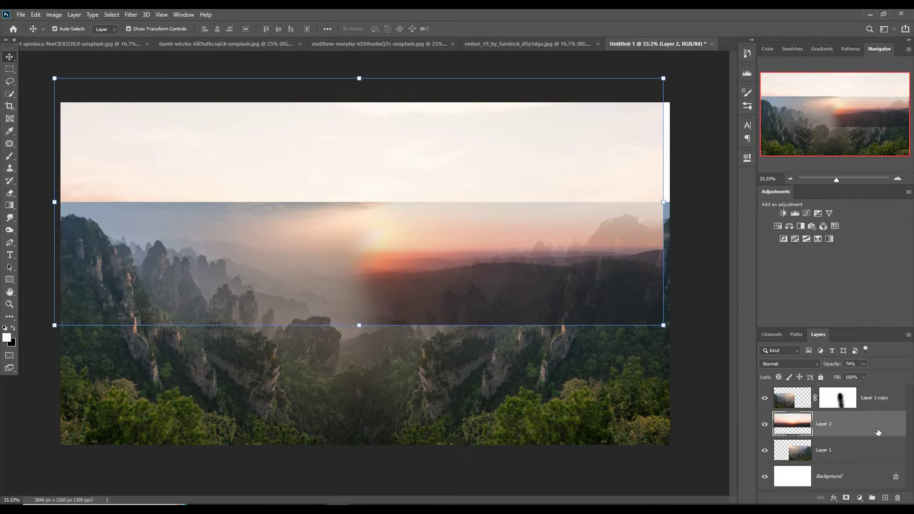
{"action": "left_click", "coordinate": [872, 449], "text": "shift"}
{"action": "right_click", "coordinate": [885, 428]}
{"action": "left_click", "coordinate": [809, 303]}
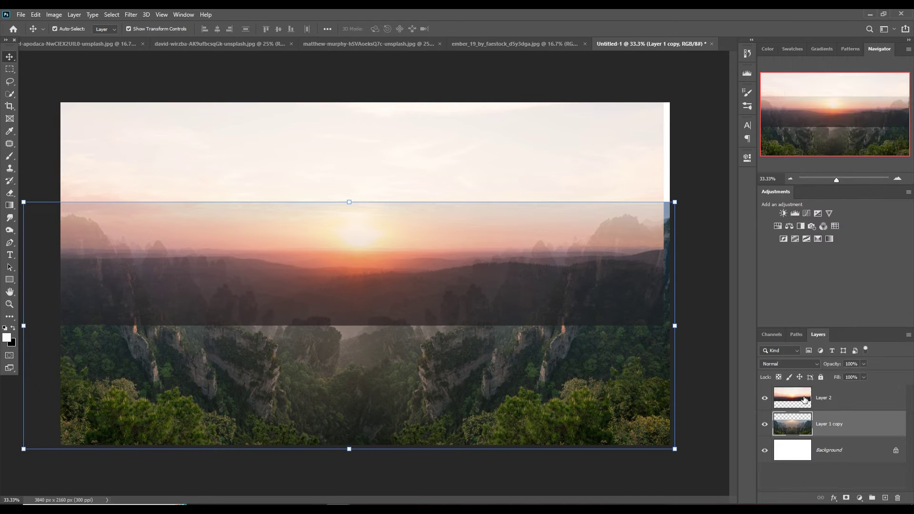
{"action": "left_click", "coordinate": [839, 398]}
{"action": "left_click_drag", "start_coordinate": [864, 365], "coordinate": [890, 376]}
{"action": "left_click_drag", "start_coordinate": [838, 424], "coordinate": [838, 394]}
Mask the mountain layer to reveal the sunset sky and stretch the mountains to the right edge
{"action": "left_click", "coordinate": [846, 498]}
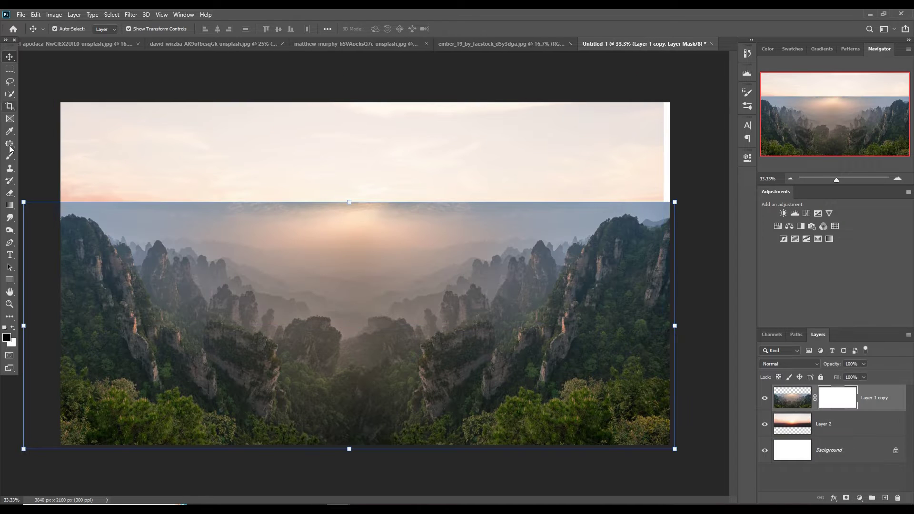
{"action": "key", "text": "b"}
{"action": "key", "text": "x"}
{"action": "mouse_move", "coordinate": [78, 200]}
{"action": "left_mouse_down"}
{"action": "mouse_move", "coordinate": [330, 238]}
{"action": "mouse_move", "coordinate": [212, 229]}
{"action": "mouse_move", "coordinate": [412, 230]}
{"action": "mouse_move", "coordinate": [567, 214]}
{"action": "mouse_move", "coordinate": [667, 220]}
{"action": "mouse_move", "coordinate": [670, 202]}
{"action": "left_mouse_up"}
{"action": "left_click", "coordinate": [838, 424]}
{"action": "key", "text": "ctrl+t"}
{"action": "key", "text": "Return"}
Paint white haze at 14% opacity with a 500 px brush over the distant and central peaks
{"action": "left_click", "coordinate": [793, 399]}
{"action": "key", "text": "x"}
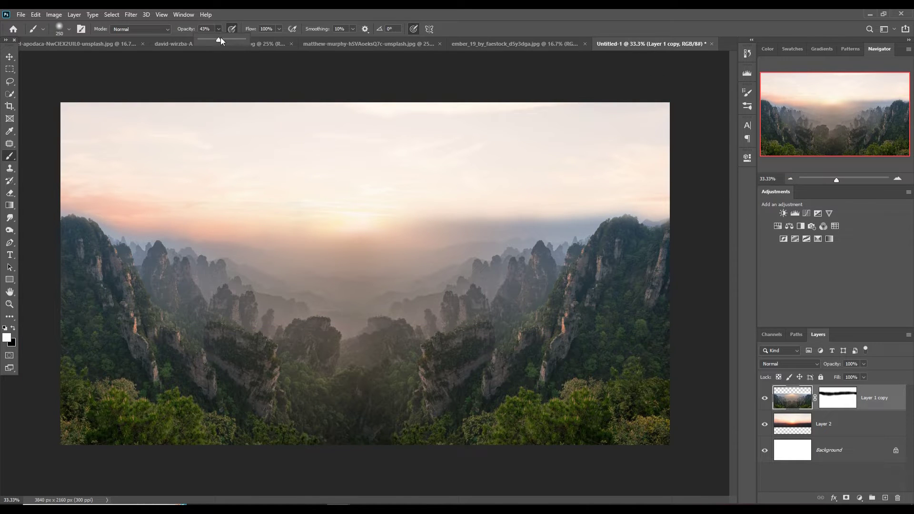
{"action": "key", "text": "1"}
{"action": "key", "text": "4"}
{"action": "key", "text": "bracketright"}
{"action": "key", "text": "bracketright"}
{"action": "key", "text": "bracketright"}
{"action": "left_click_drag", "start_coordinate": [595, 233], "coordinate": [521, 244]}
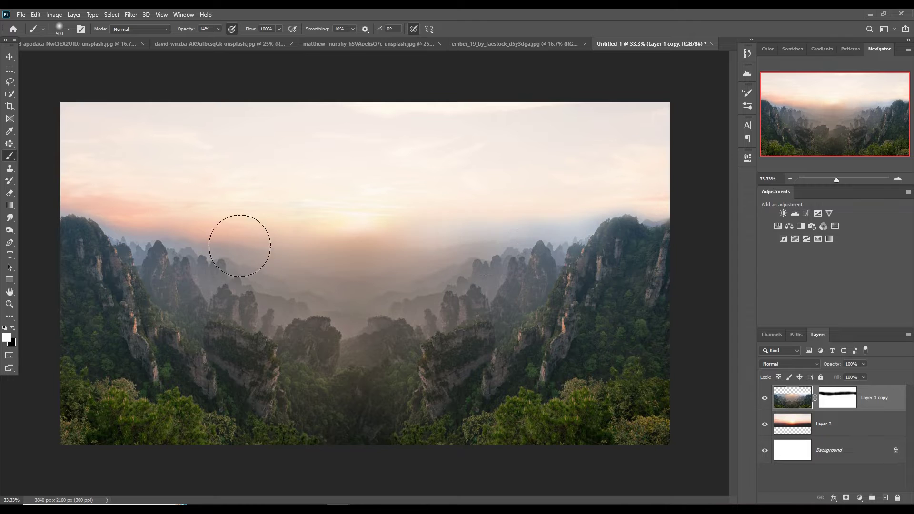
{"action": "left_click_drag", "start_coordinate": [238, 241], "coordinate": [457, 264]}
{"action": "mouse_move", "coordinate": [237, 246]}
{"action": "left_mouse_down"}
{"action": "mouse_move", "coordinate": [547, 229]}
{"action": "mouse_move", "coordinate": [290, 247]}
{"action": "mouse_move", "coordinate": [489, 298]}
{"action": "left_mouse_up"}
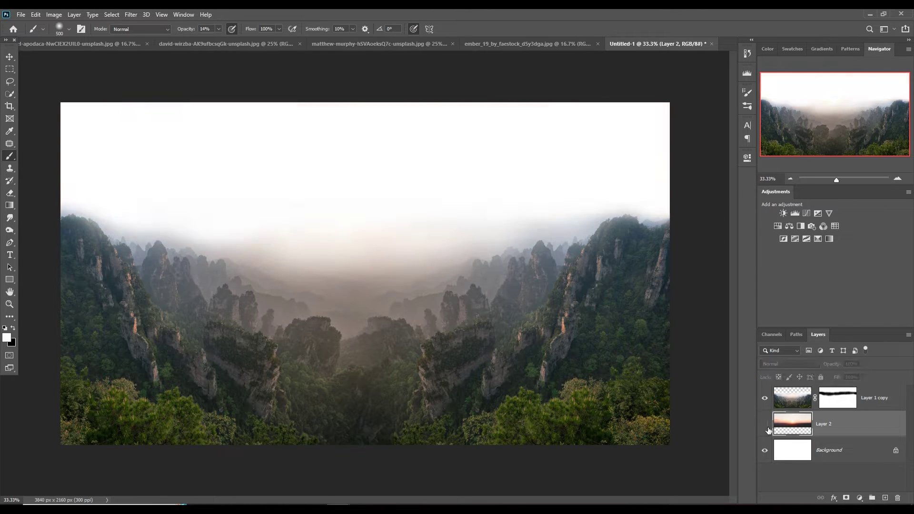
Paint black on the mountain mask so more of the sun glows through
{"action": "left_click", "coordinate": [838, 397]}
{"action": "key", "text": "x"}
{"action": "mouse_move", "coordinate": [427, 262]}
{"action": "left_mouse_down"}
{"action": "mouse_move", "coordinate": [496, 245]}
{"action": "mouse_move", "coordinate": [159, 241]}
{"action": "mouse_move", "coordinate": [230, 265]}
{"action": "mouse_move", "coordinate": [561, 249]}
{"action": "mouse_move", "coordinate": [624, 224]}
{"action": "mouse_move", "coordinate": [413, 270]}
{"action": "left_mouse_up"}
Resize the teal cloud sky across the full canvas width and send it behind the valley layer
{"action": "left_click", "coordinate": [9, 57]}
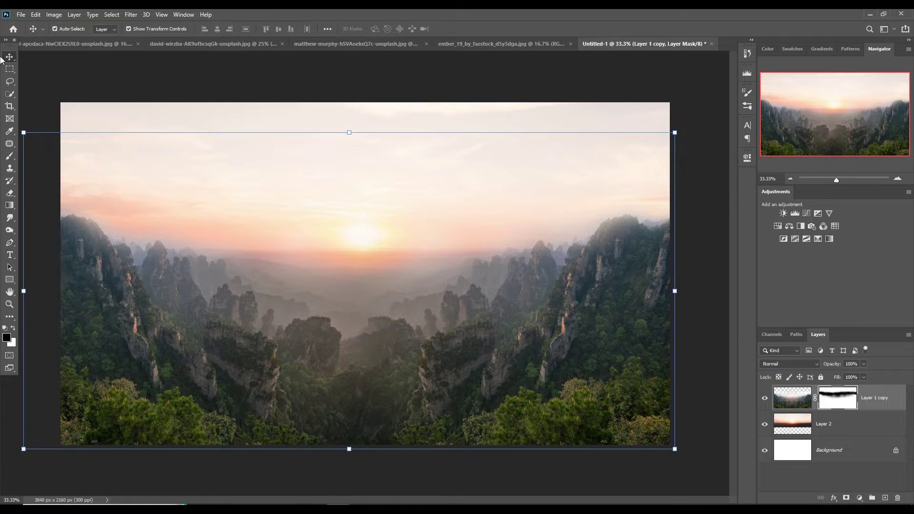
{"action": "left_click", "coordinate": [78, 44]}
{"action": "key", "text": "m"}
{"action": "mouse_move", "coordinate": [229, 92]}
{"action": "left_mouse_down"}
{"action": "mouse_move", "coordinate": [445, 143]}
{"action": "mouse_move", "coordinate": [501, 204]}
{"action": "left_mouse_up"}
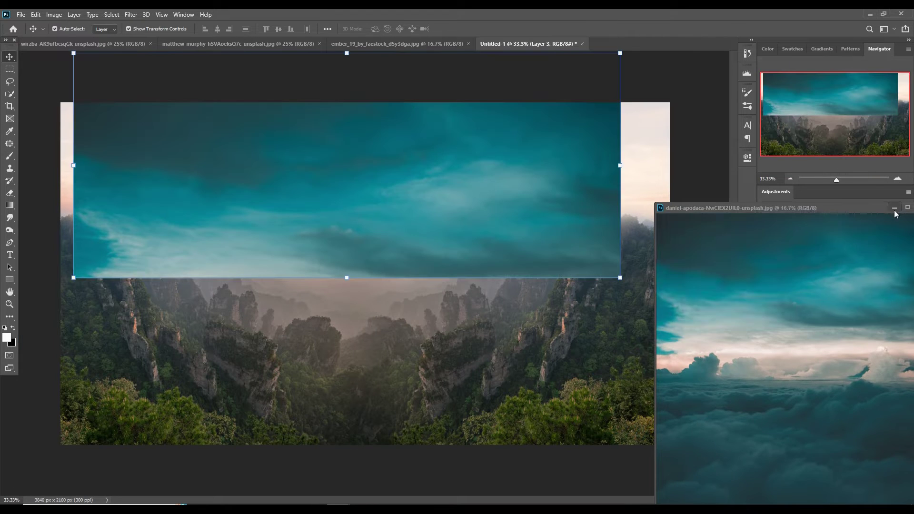
{"action": "left_click_drag", "start_coordinate": [620, 189], "coordinate": [561, 189]}
{"action": "left_click_drag", "start_coordinate": [346, 275], "coordinate": [354, 252]}
{"action": "left_click_drag", "start_coordinate": [560, 170], "coordinate": [670, 177]}
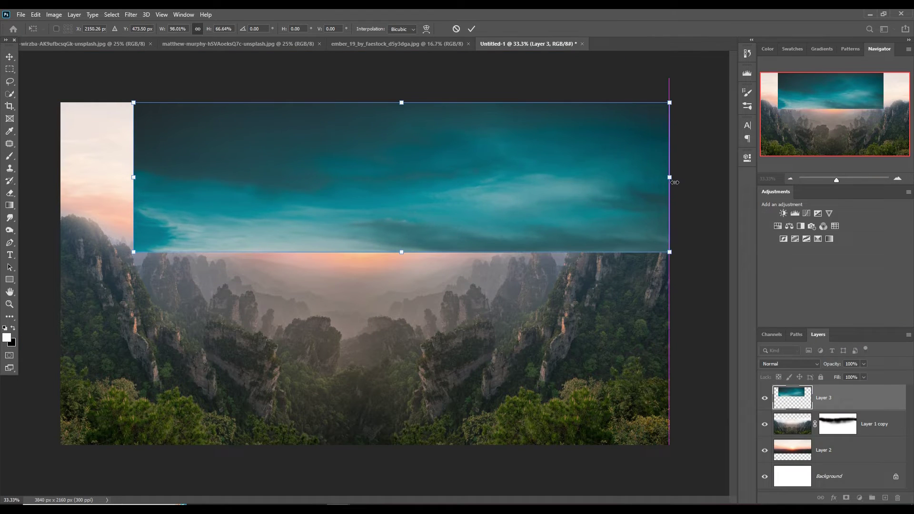
{"action": "left_click_drag", "start_coordinate": [133, 177], "coordinate": [61, 177]}
{"action": "key", "text": "Return"}
{"action": "key", "text": "ctrl+bracketleft"}
Mask the cloud layer and paint black over its horizon seam to blend into the sunset
{"action": "left_click", "coordinate": [846, 498]}
{"action": "key", "text": "b"}
{"action": "key", "text": "x"}
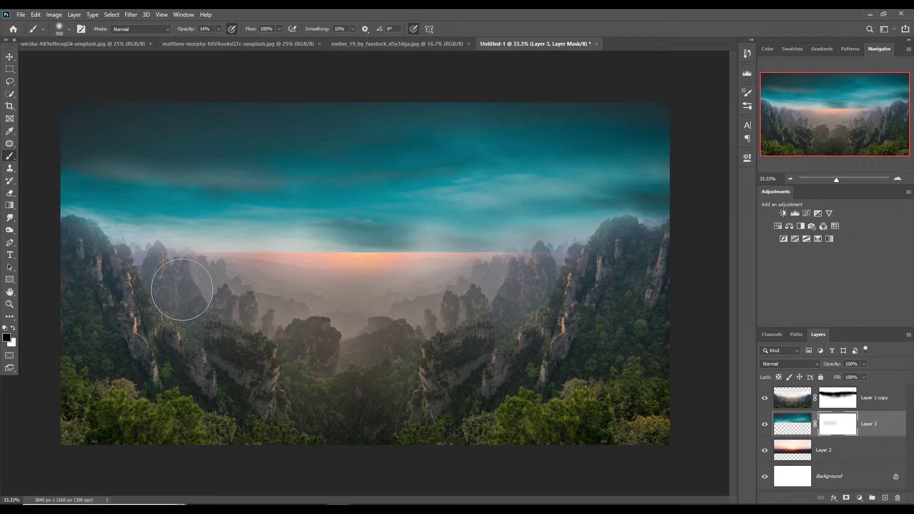
{"action": "mouse_move", "coordinate": [179, 286]}
{"action": "left_mouse_down"}
{"action": "mouse_move", "coordinate": [476, 296]}
{"action": "mouse_move", "coordinate": [699, 286]}
{"action": "left_mouse_up"}
{"action": "left_click_drag", "start_coordinate": [132, 288], "coordinate": [395, 224]}
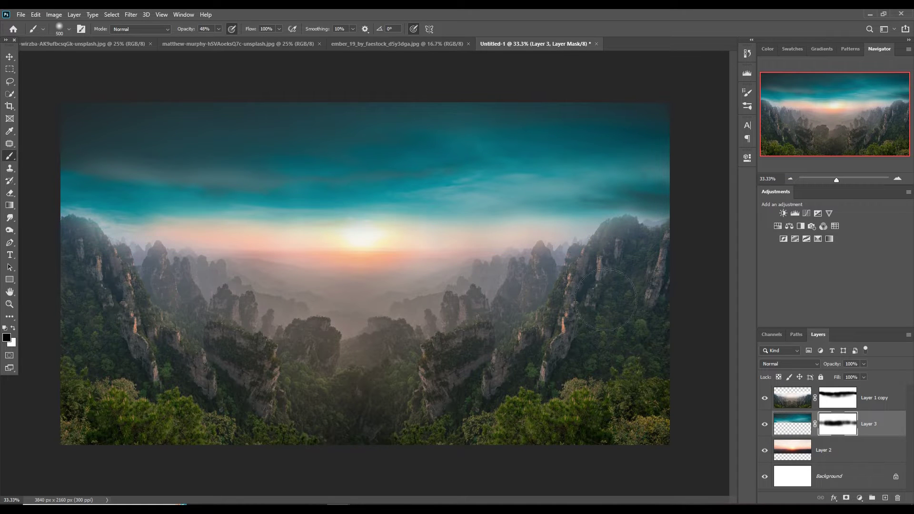
{"action": "left_click", "coordinate": [9, 57]}
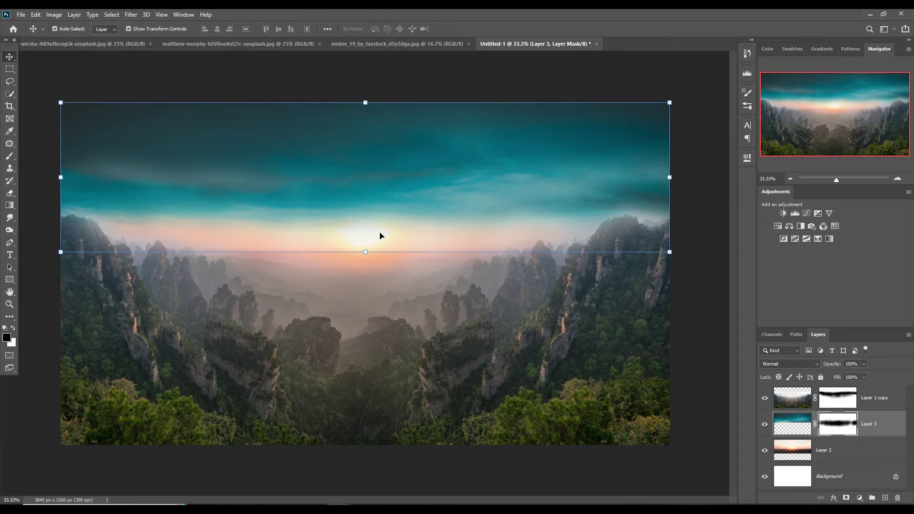
Quick-select the leaning mossy trunk in the forest photo and lasso-subtract its stray left edge
{"action": "left_click", "coordinate": [381, 44]}
{"action": "left_click", "coordinate": [238, 44]}
{"action": "key", "text": "w"}
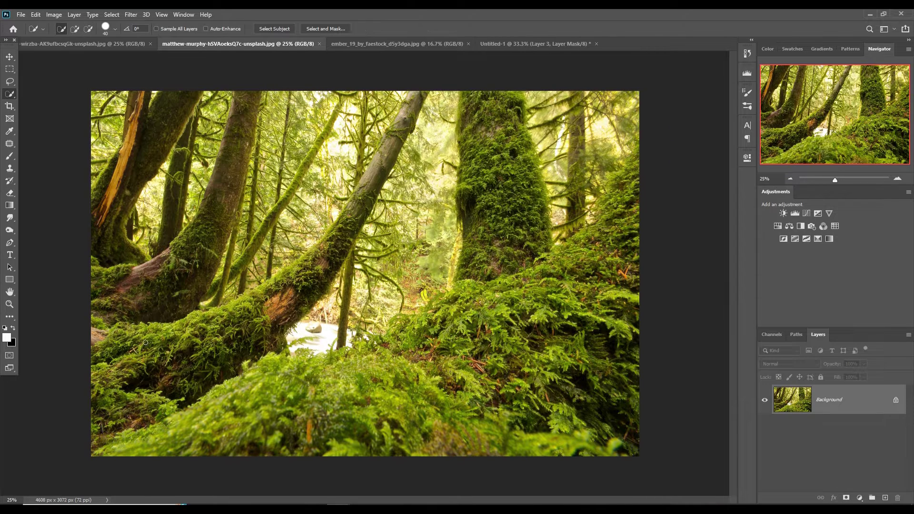
{"action": "left_click_drag", "start_coordinate": [402, 134], "coordinate": [230, 316]}
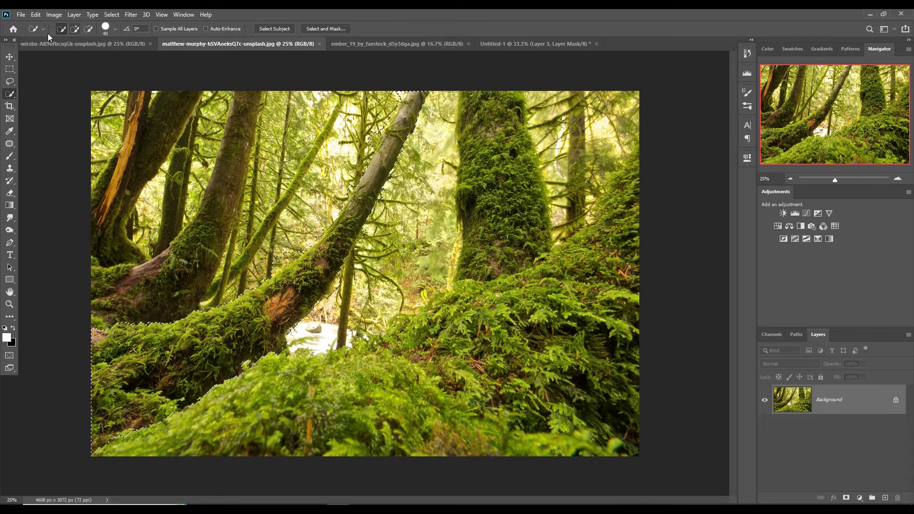
{"action": "key", "text": "l"}
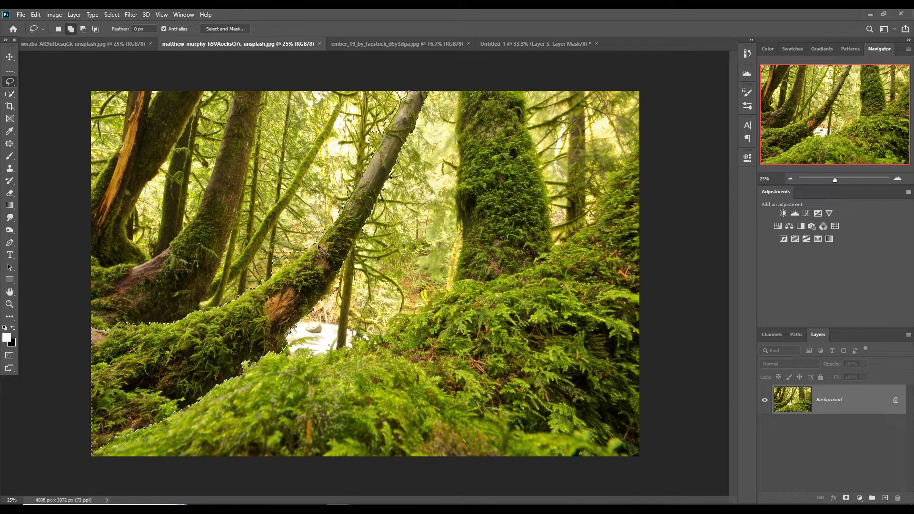
{"action": "key", "text": "alt"}
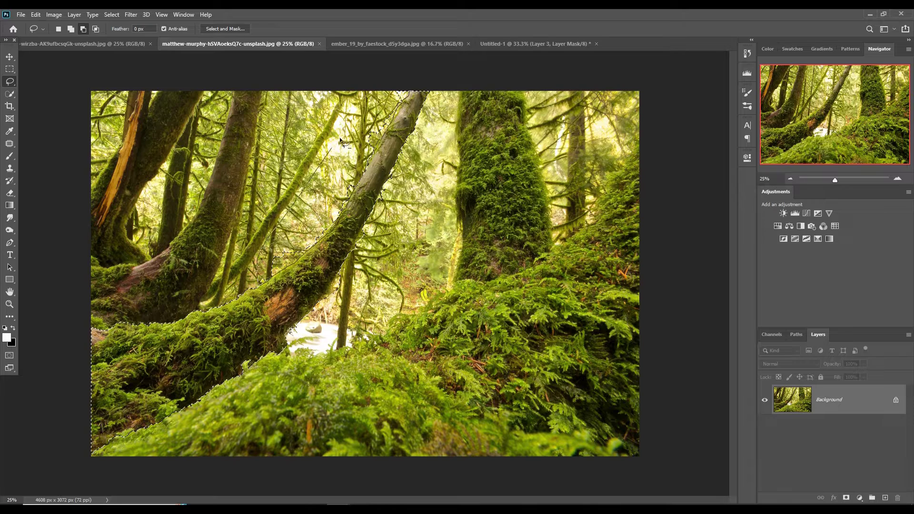
{"action": "mouse_move", "coordinate": [341, 141]}
{"action": "left_mouse_down"}
{"action": "mouse_move", "coordinate": [344, 272]}
{"action": "mouse_move", "coordinate": [301, 328]}
{"action": "left_mouse_up"}
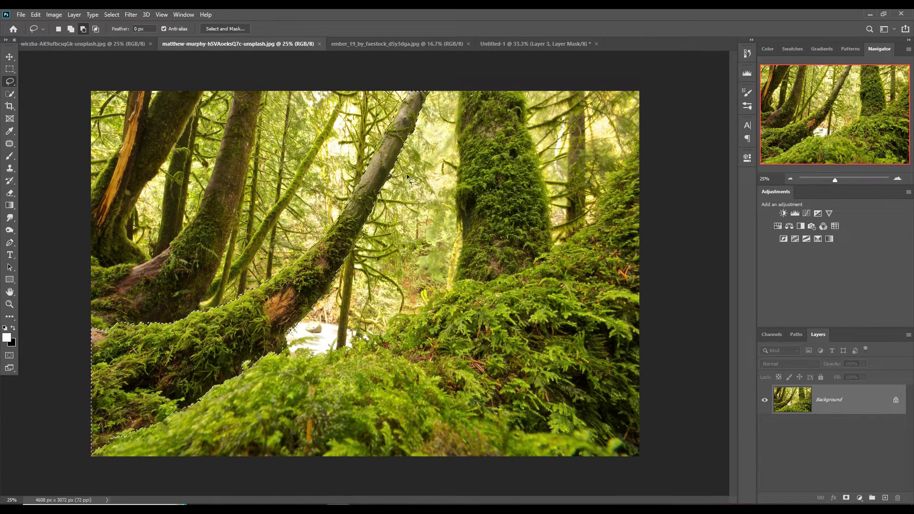
Drag the selected mossy trunk into the composite and move it up and right
{"action": "key", "text": "v"}
{"action": "left_click_drag", "start_coordinate": [233, 47], "coordinate": [249, 44]}
{"action": "left_click_drag", "start_coordinate": [762, 310], "coordinate": [285, 333]}
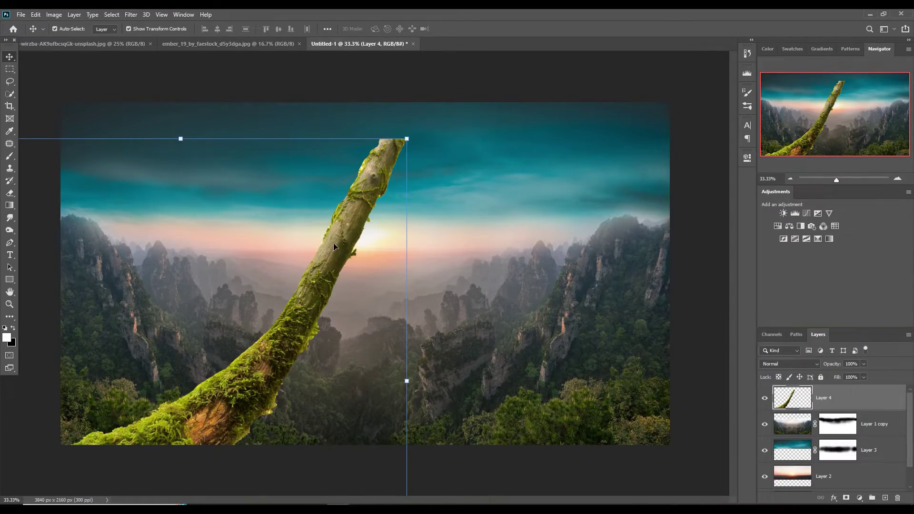
{"action": "left_click_drag", "start_coordinate": [335, 246], "coordinate": [440, 167]}
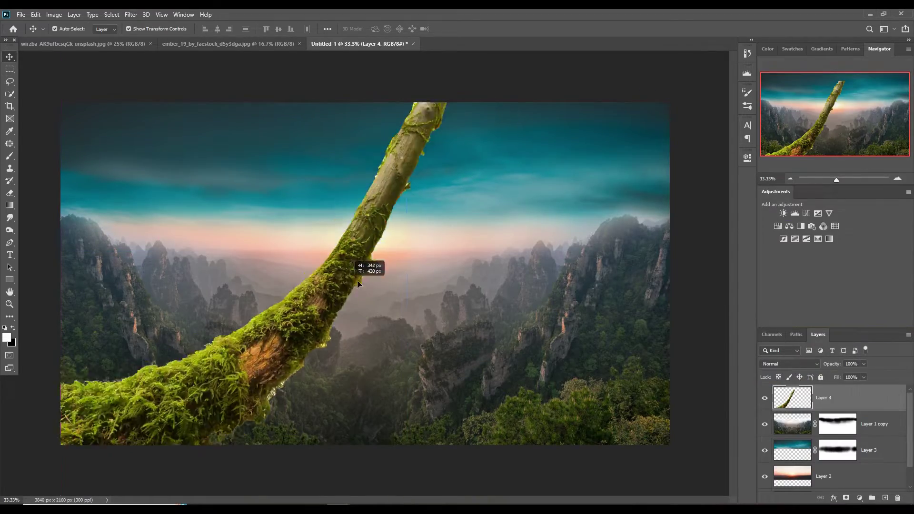
Puppet Warp the trunk with pins, bending it into a low arch across the valley
{"action": "left_click", "coordinate": [35, 14]}
{"action": "left_click", "coordinate": [54, 206]}
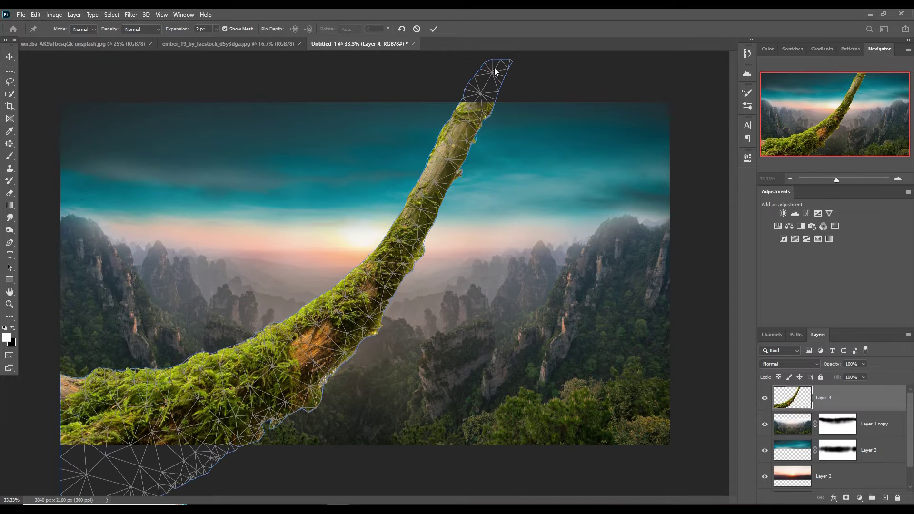
{"action": "mouse_move", "coordinate": [480, 94]}
{"action": "left_mouse_down"}
{"action": "mouse_move", "coordinate": [500, 203]}
{"action": "mouse_move", "coordinate": [418, 249]}
{"action": "mouse_move", "coordinate": [470, 213]}
{"action": "mouse_move", "coordinate": [458, 272]}
{"action": "mouse_move", "coordinate": [479, 245]}
{"action": "mouse_move", "coordinate": [466, 286]}
{"action": "mouse_move", "coordinate": [508, 363]}
{"action": "left_mouse_up"}
{"action": "left_click", "coordinate": [418, 297]}
{"action": "left_click_drag", "start_coordinate": [385, 371], "coordinate": [360, 327]}
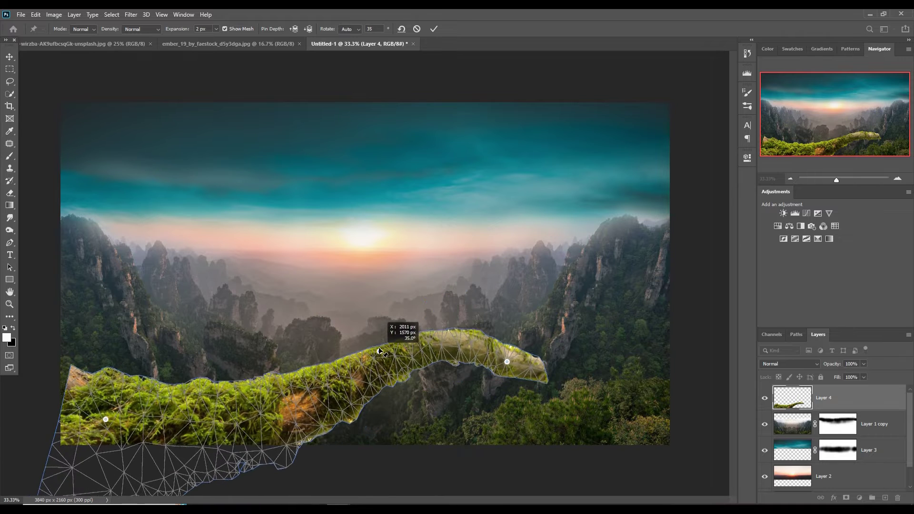
{"action": "left_click", "coordinate": [433, 28]}
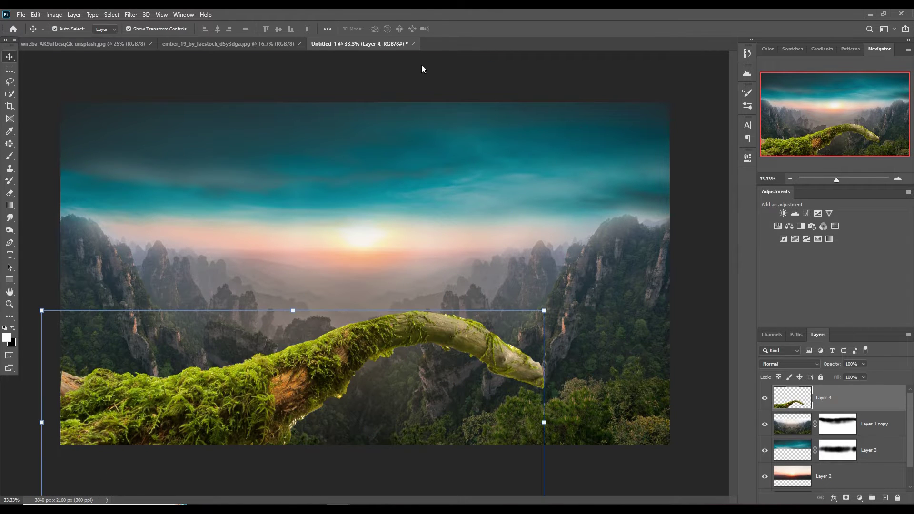
{"action": "left_click", "coordinate": [229, 43]}
{"action": "left_click", "coordinate": [112, 14]}
Select the red-haired woman as subject, bring her into the composite, and scale her onto the branch
{"action": "left_click", "coordinate": [125, 122]}
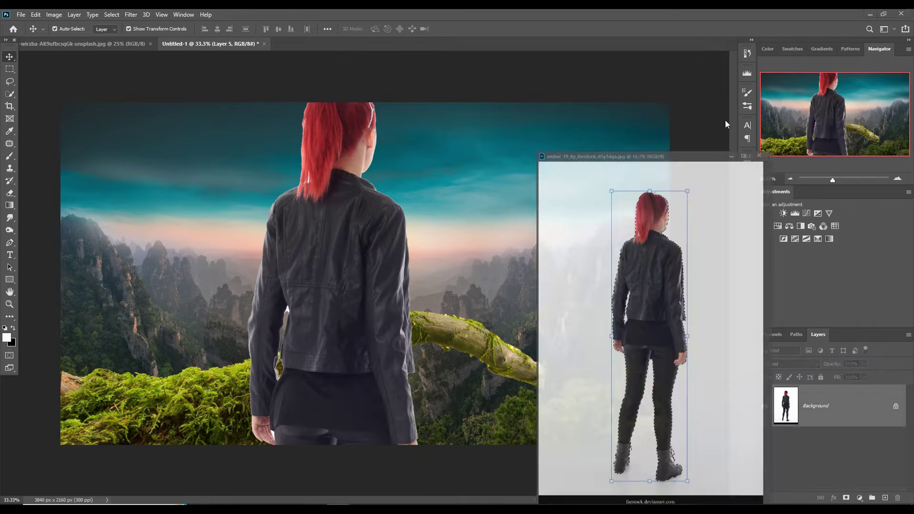
{"action": "left_click_drag", "start_coordinate": [365, 122], "coordinate": [305, 334]}
{"action": "left_click_drag", "start_coordinate": [276, 428], "coordinate": [350, 232]}
{"action": "left_click_drag", "start_coordinate": [377, 138], "coordinate": [352, 214]}
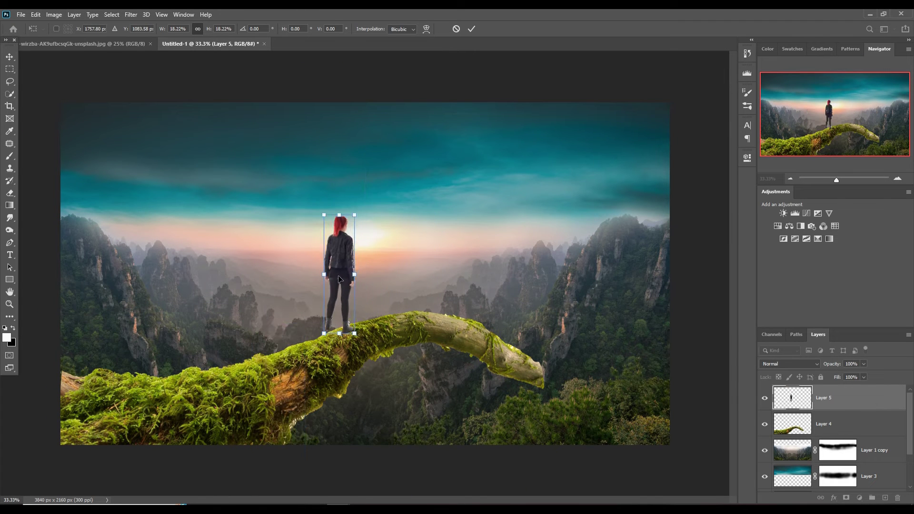
{"action": "mouse_move", "coordinate": [342, 277]}
{"action": "left_mouse_down"}
{"action": "mouse_move", "coordinate": [336, 287]}
{"action": "mouse_move", "coordinate": [372, 272]}
{"action": "mouse_move", "coordinate": [318, 293]}
{"action": "left_mouse_up"}
{"action": "left_click", "coordinate": [471, 30]}
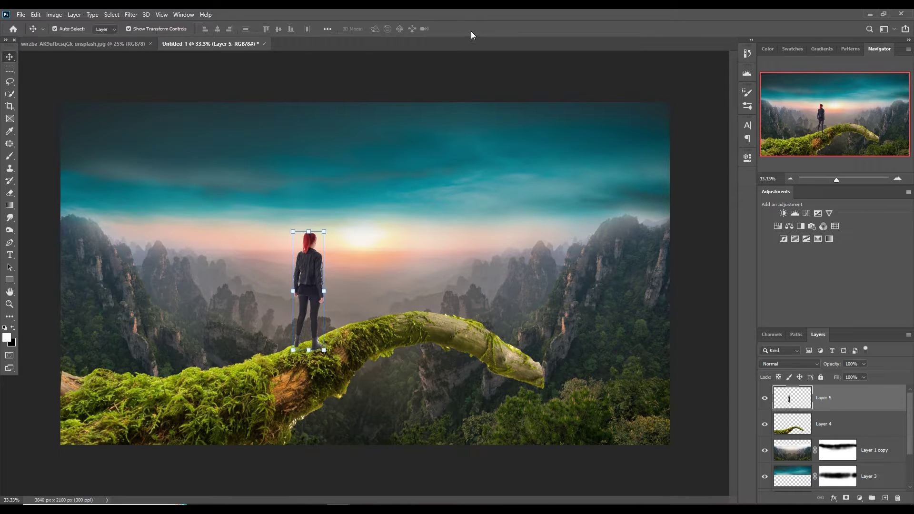
{"action": "left_click", "coordinate": [144, 42]}
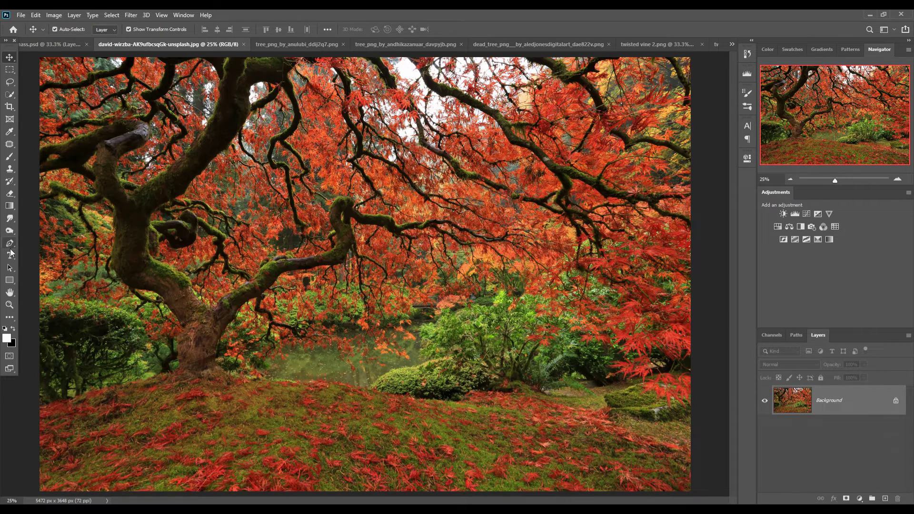
Quick-select the twisting mossy maple branch, copy it to a new layer, and hide the Background
{"action": "left_click", "coordinate": [9, 94]}
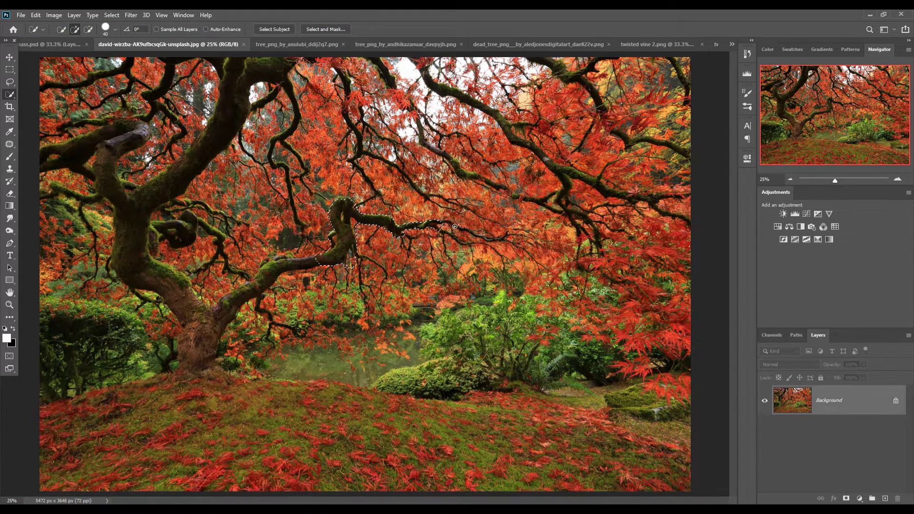
{"action": "left_click_drag", "start_coordinate": [498, 244], "coordinate": [498, 247]}
{"action": "key", "text": "ctrl+j"}
{"action": "left_click", "coordinate": [765, 430]}
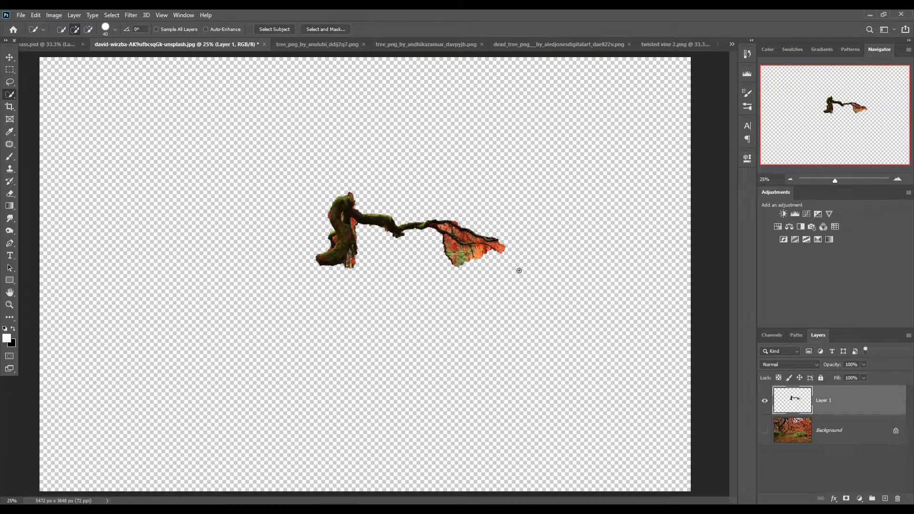
Zoom in on the isolated branch and delete the stray leaf fragment above the trunk
{"action": "key", "text": "ctrl+plus"}
{"action": "key", "text": "ctrl+plus"}
{"action": "left_click_drag", "start_coordinate": [441, 241], "coordinate": [395, 434]}
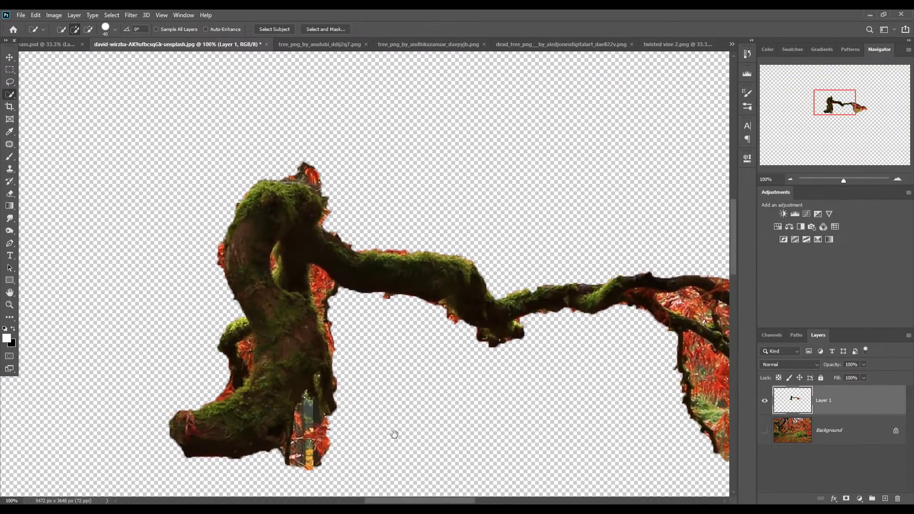
{"action": "left_click", "coordinate": [10, 84]}
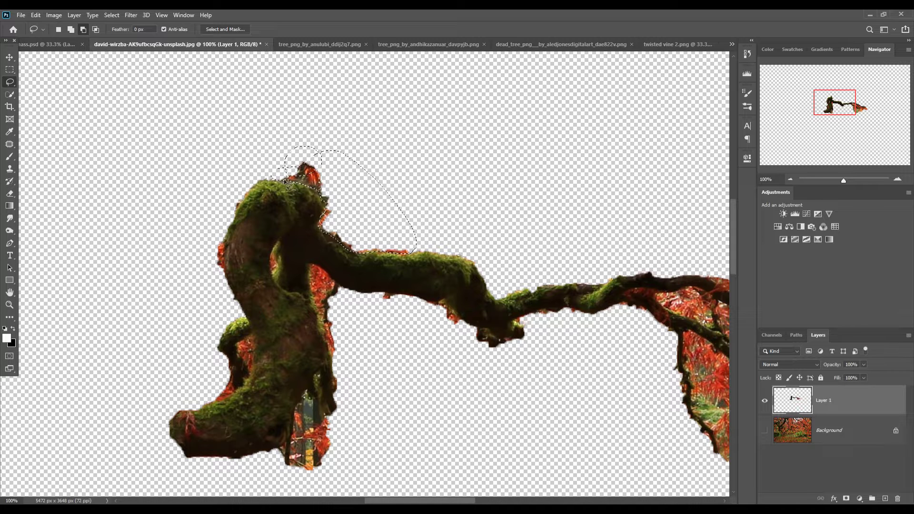
{"action": "key", "text": "Delete"}
{"action": "left_click", "coordinate": [112, 15]}
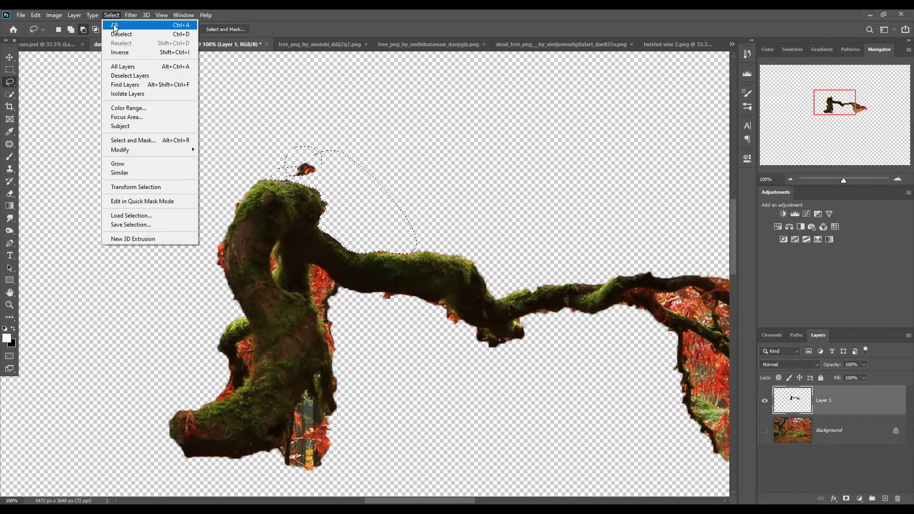
{"action": "left_click", "coordinate": [121, 34]}
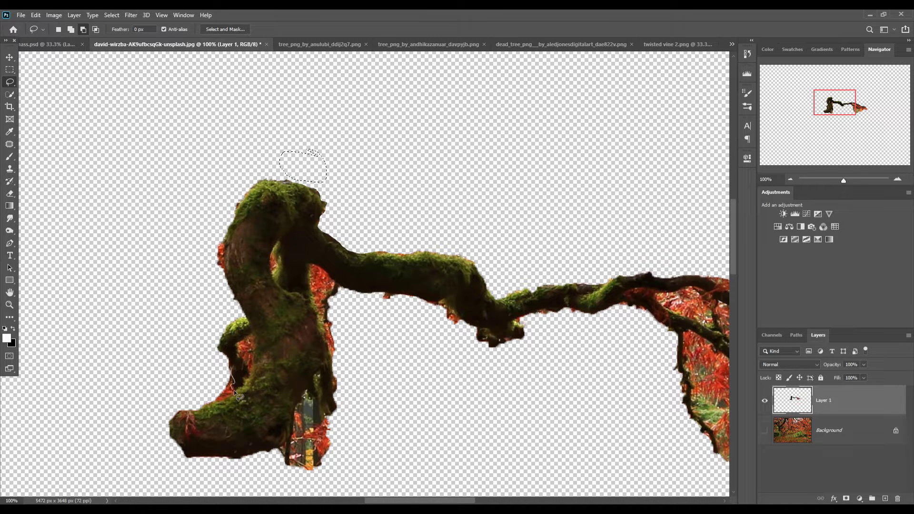
Lasso the red foliage patches along the inner trunk edge and trunk curve
{"action": "left_click_drag", "start_coordinate": [234, 392], "coordinate": [193, 408]}
{"action": "left_click", "coordinate": [111, 15]}
{"action": "left_click", "coordinate": [121, 33]}
{"action": "left_click_drag", "start_coordinate": [221, 276], "coordinate": [223, 237]}
{"action": "mouse_move", "coordinate": [273, 280]}
{"action": "left_mouse_down"}
{"action": "mouse_move", "coordinate": [273, 244]}
{"action": "mouse_move", "coordinate": [310, 284]}
{"action": "left_mouse_up"}
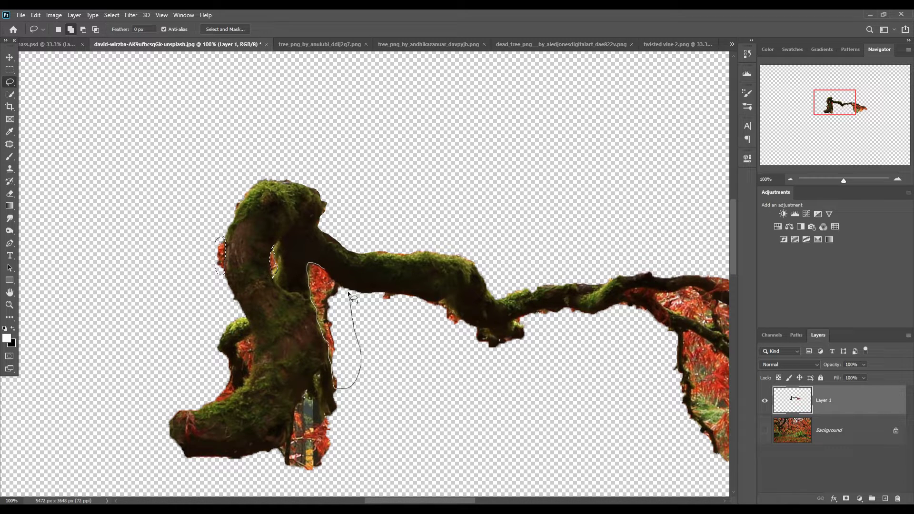
{"action": "left_click_drag", "start_coordinate": [340, 285], "coordinate": [317, 266]}
{"action": "left_click_drag", "start_coordinate": [254, 358], "coordinate": [235, 385]}
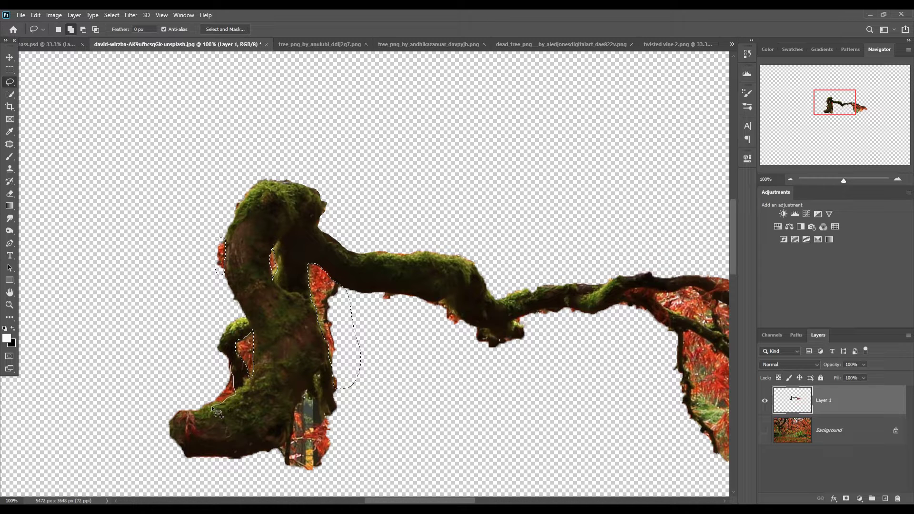
{"action": "left_click_drag", "start_coordinate": [203, 398], "coordinate": [195, 405]}
Add the red areas at the lower trunk and beneath the branch to the selection
{"action": "mouse_move", "coordinate": [265, 455]}
{"action": "left_mouse_down"}
{"action": "mouse_move", "coordinate": [315, 402]}
{"action": "mouse_move", "coordinate": [334, 430]}
{"action": "left_mouse_up"}
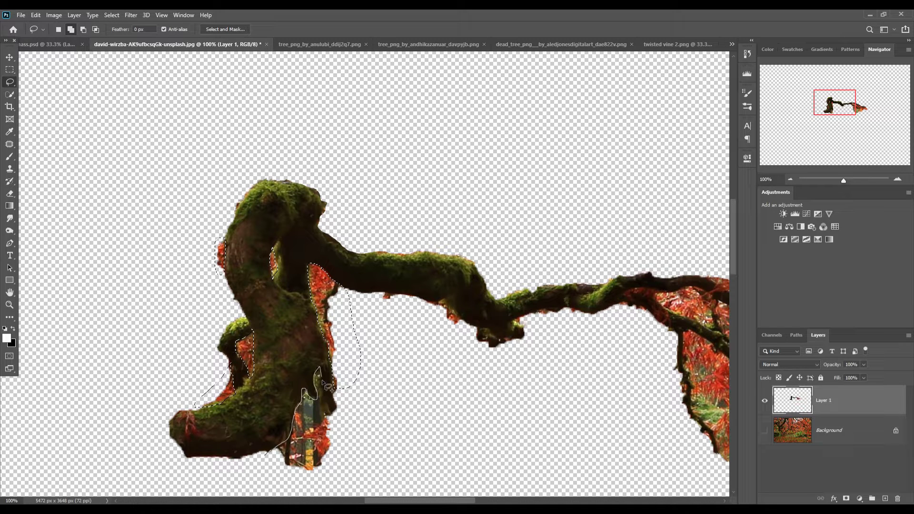
{"action": "left_click_drag", "start_coordinate": [298, 485], "coordinate": [267, 453]}
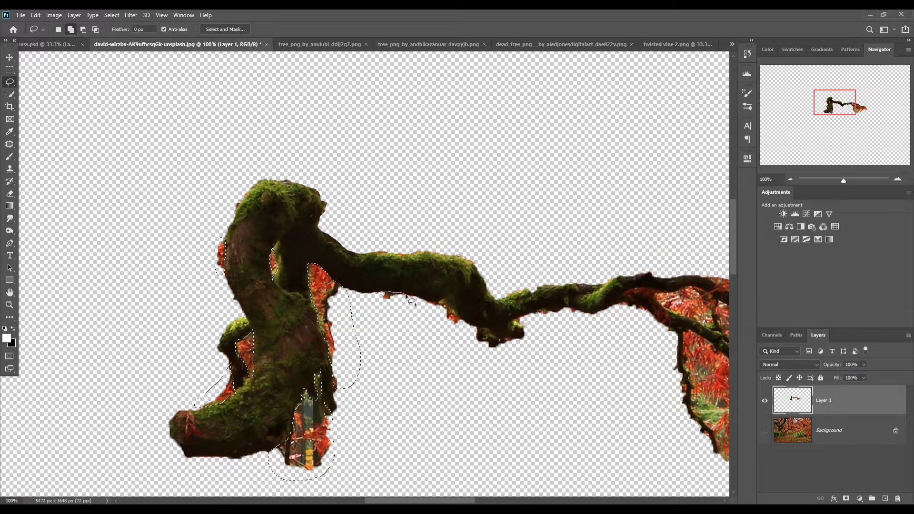
{"action": "left_click_drag", "start_coordinate": [427, 303], "coordinate": [444, 307]}
{"action": "left_click_drag", "start_coordinate": [380, 295], "coordinate": [380, 298]}
{"action": "mouse_move", "coordinate": [514, 320]}
{"action": "left_mouse_down"}
{"action": "mouse_move", "coordinate": [555, 311]}
{"action": "mouse_move", "coordinate": [598, 317]}
{"action": "left_mouse_up"}
{"action": "left_click_drag", "start_coordinate": [539, 330], "coordinate": [543, 334]}
Lasso the red leaf cluster at the branch's right end
{"action": "left_click_drag", "start_coordinate": [643, 347], "coordinate": [225, 343]}
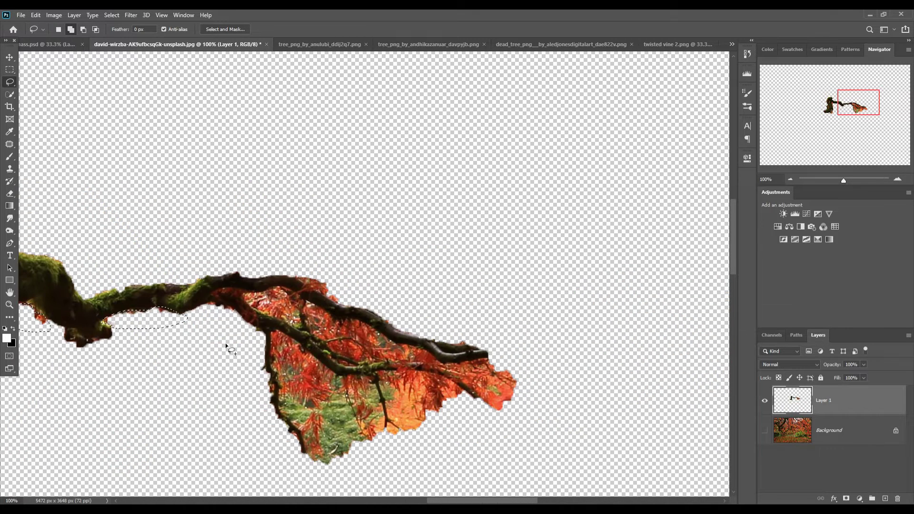
{"action": "mouse_move", "coordinate": [219, 305]}
{"action": "left_mouse_down"}
{"action": "mouse_move", "coordinate": [240, 313]}
{"action": "mouse_move", "coordinate": [200, 307]}
{"action": "left_mouse_up"}
{"action": "left_click_drag", "start_coordinate": [271, 346], "coordinate": [287, 421]}
{"action": "left_click_drag", "start_coordinate": [374, 471], "coordinate": [384, 434]}
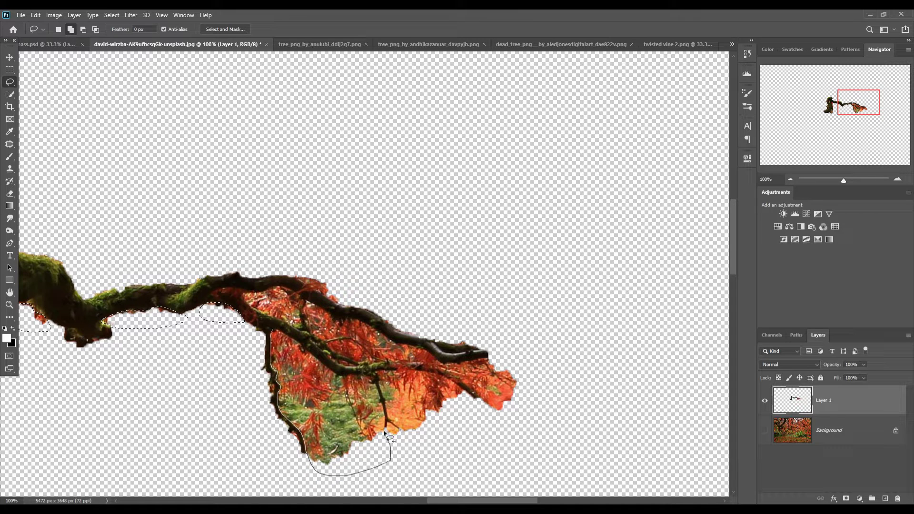
{"action": "mouse_move", "coordinate": [380, 393]}
{"action": "left_mouse_down"}
{"action": "mouse_move", "coordinate": [374, 380]}
{"action": "mouse_move", "coordinate": [273, 332]}
{"action": "left_mouse_up"}
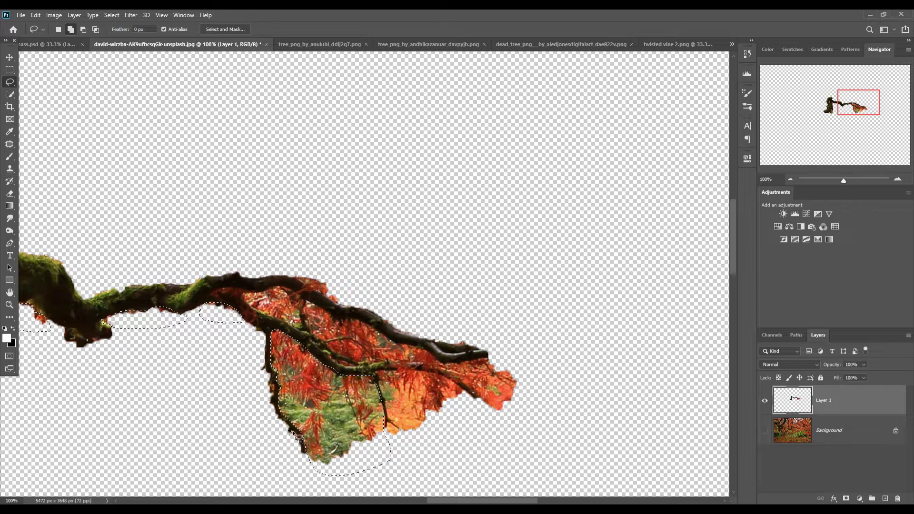
{"action": "left_click_drag", "start_coordinate": [294, 435], "coordinate": [295, 440]}
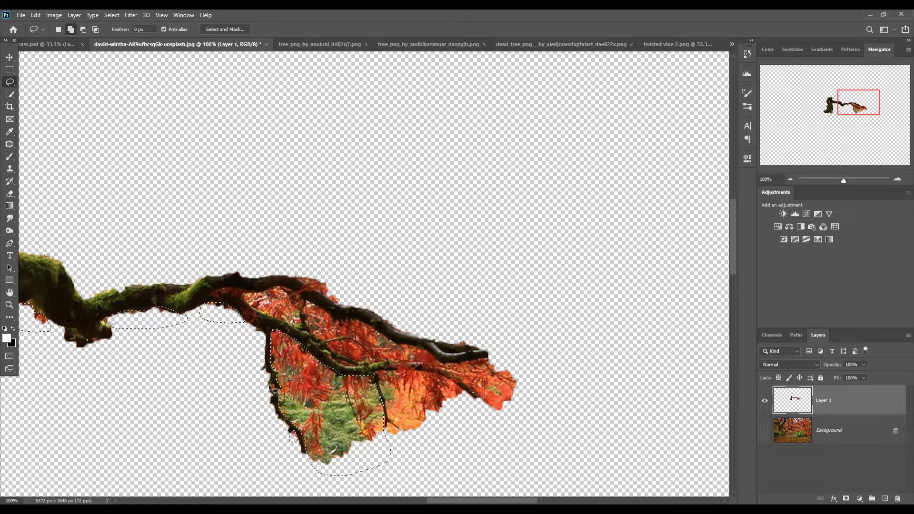
{"action": "left_click_drag", "start_coordinate": [278, 384], "coordinate": [275, 386]}
Extend the outline over the leaves above the branch, delete them and deselect
{"action": "mouse_move", "coordinate": [247, 296]}
{"action": "left_mouse_down"}
{"action": "mouse_move", "coordinate": [270, 291]}
{"action": "mouse_move", "coordinate": [323, 310]}
{"action": "left_mouse_up"}
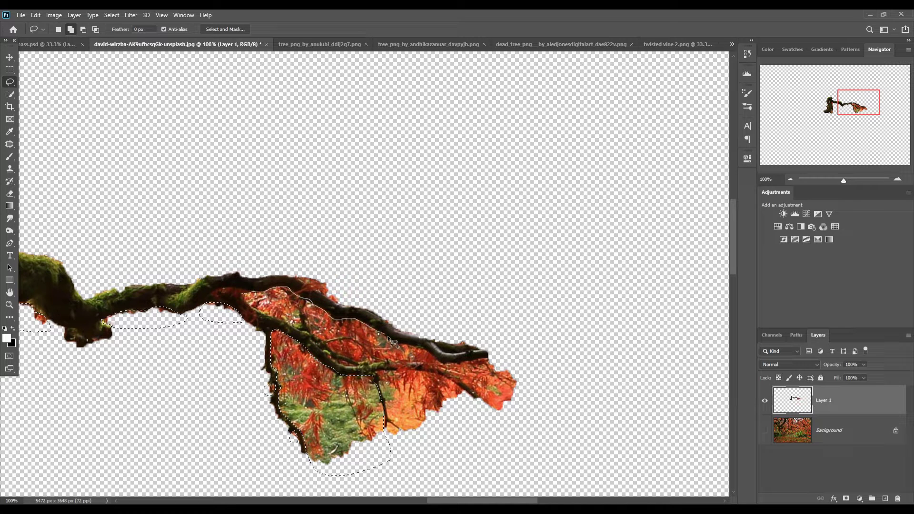
{"action": "left_click_drag", "start_coordinate": [413, 345], "coordinate": [437, 360]}
{"action": "mouse_move", "coordinate": [407, 365]}
{"action": "left_mouse_down"}
{"action": "mouse_move", "coordinate": [362, 370]}
{"action": "mouse_move", "coordinate": [248, 304]}
{"action": "left_mouse_up"}
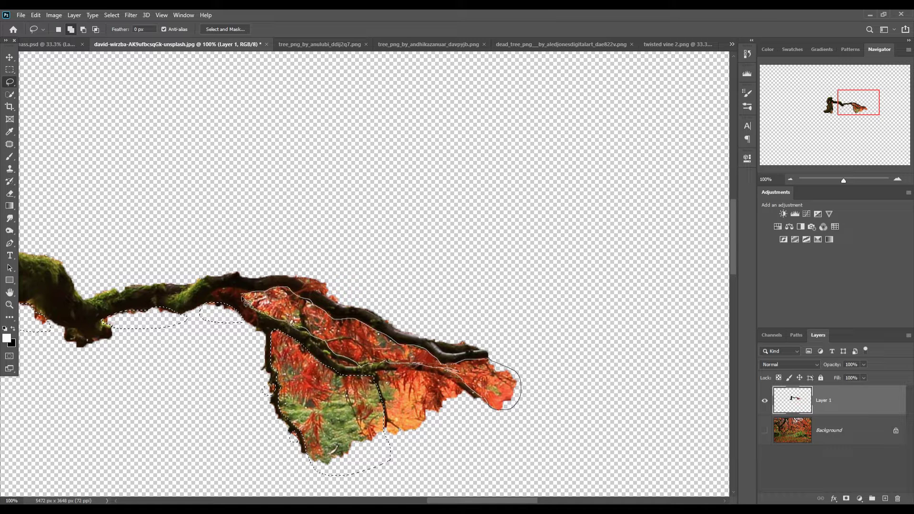
{"action": "key", "text": "Delete"}
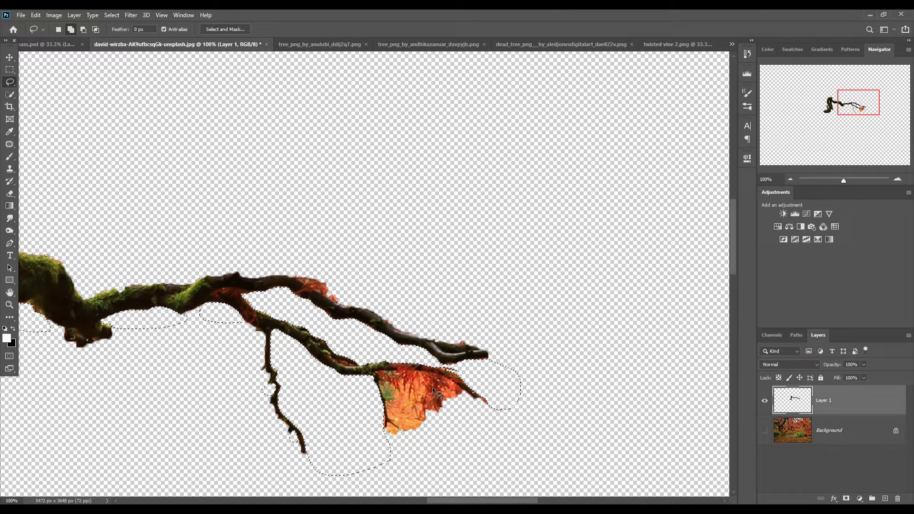
{"action": "left_click", "coordinate": [111, 15]}
{"action": "left_click", "coordinate": [129, 34]}
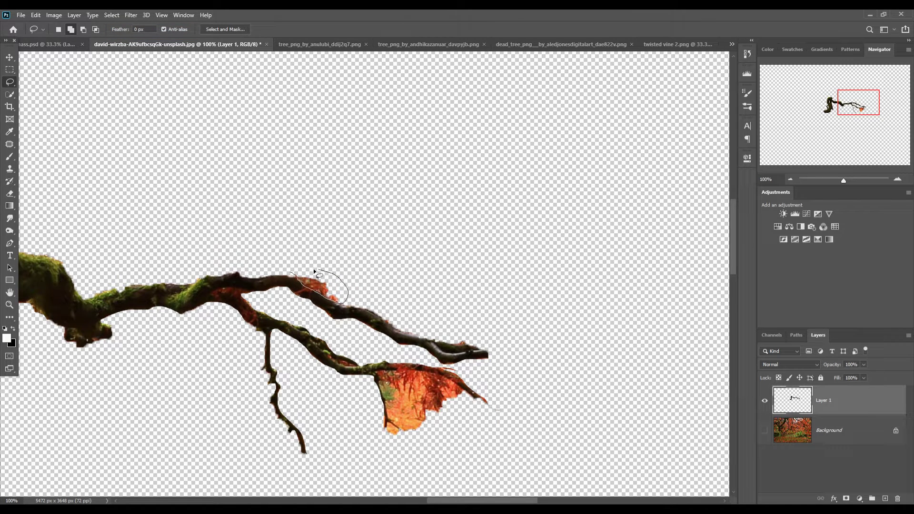
Lasso and delete the remaining orange leaves on the upper branch, then deselect
{"action": "left_click_drag", "start_coordinate": [313, 270], "coordinate": [287, 270]}
{"action": "left_click_drag", "start_coordinate": [386, 401], "coordinate": [389, 418]}
{"action": "left_click_drag", "start_coordinate": [392, 422], "coordinate": [470, 402]}
{"action": "left_click_drag", "start_coordinate": [393, 376], "coordinate": [390, 371]}
{"action": "key", "text": "Delete"}
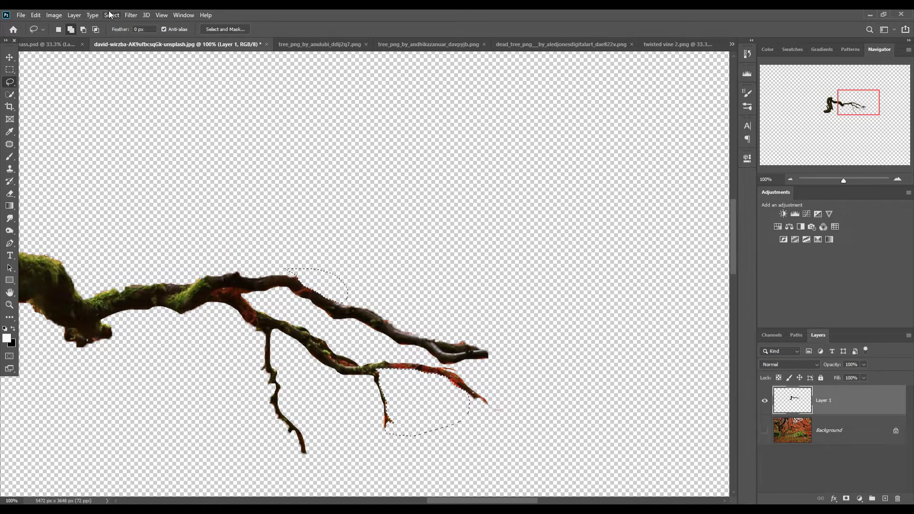
{"action": "left_click", "coordinate": [111, 15]}
{"action": "left_click", "coordinate": [118, 35]}
Float the branch document and drag the bare branch toward the main composition
{"action": "key", "text": "v"}
{"action": "mouse_move", "coordinate": [168, 43]}
{"action": "left_mouse_down"}
{"action": "mouse_move", "coordinate": [187, 96]}
{"action": "mouse_move", "coordinate": [584, 115]}
{"action": "left_mouse_up"}
{"action": "left_click_drag", "start_coordinate": [614, 381], "coordinate": [439, 270]}
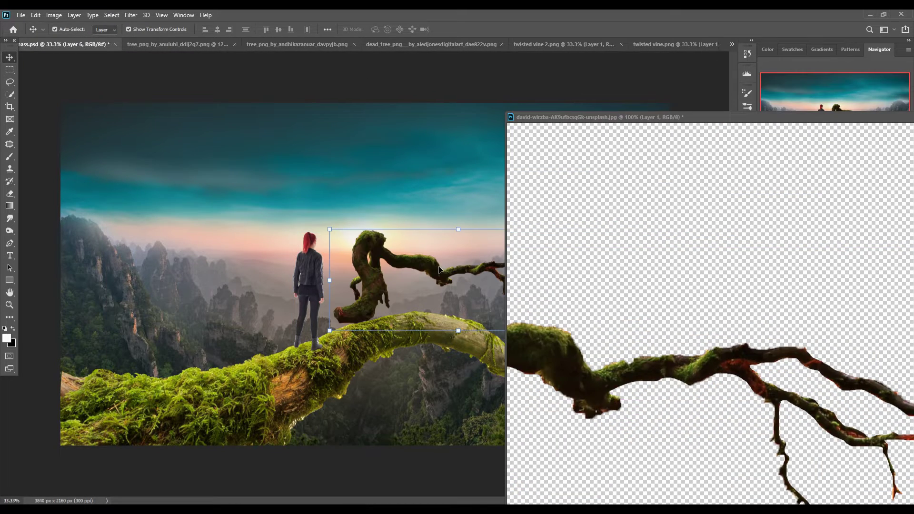
Drop the branch into the composite, scale it to 124.47% and seat it on the mossy trunk
{"action": "left_click_drag", "start_coordinate": [833, 121], "coordinate": [684, 464]}
{"action": "left_click", "coordinate": [719, 413]}
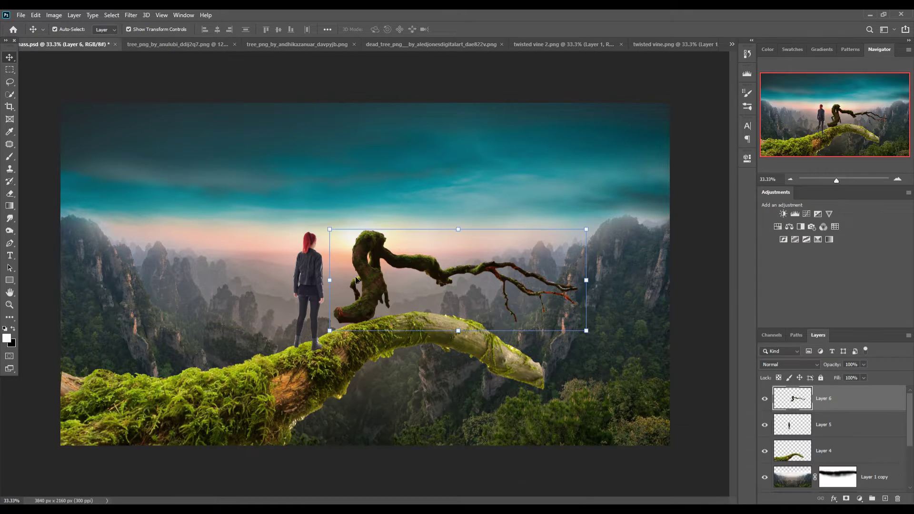
{"action": "mouse_move", "coordinate": [403, 292]}
{"action": "left_mouse_down"}
{"action": "mouse_move", "coordinate": [499, 316]}
{"action": "mouse_move", "coordinate": [403, 308]}
{"action": "left_mouse_up"}
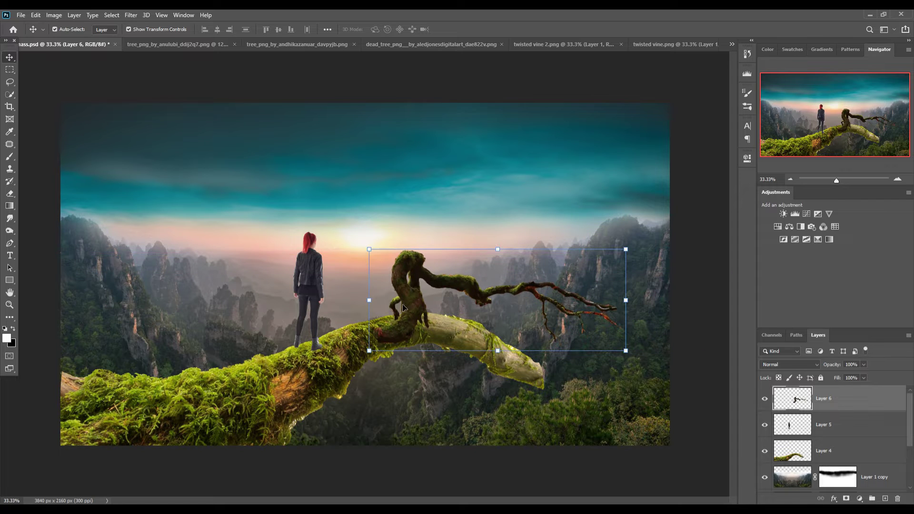
{"action": "left_click_drag", "start_coordinate": [626, 249], "coordinate": [689, 224]}
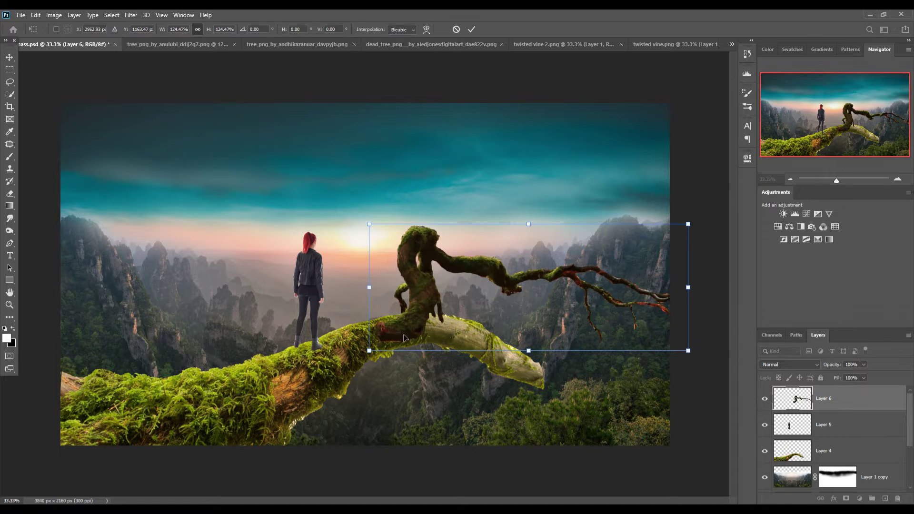
{"action": "mouse_move", "coordinate": [407, 339]}
{"action": "left_mouse_down"}
{"action": "mouse_move", "coordinate": [394, 343]}
{"action": "mouse_move", "coordinate": [414, 341]}
{"action": "left_mouse_up"}
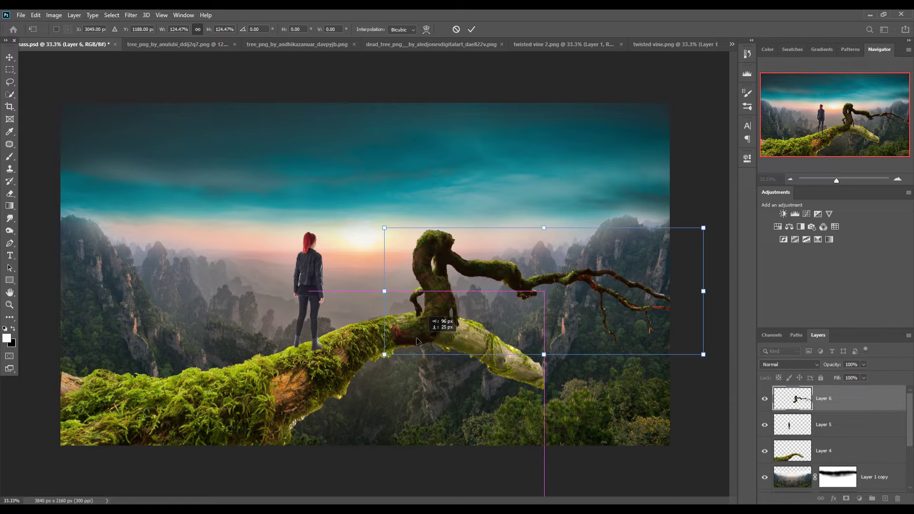
{"action": "left_click", "coordinate": [471, 29]}
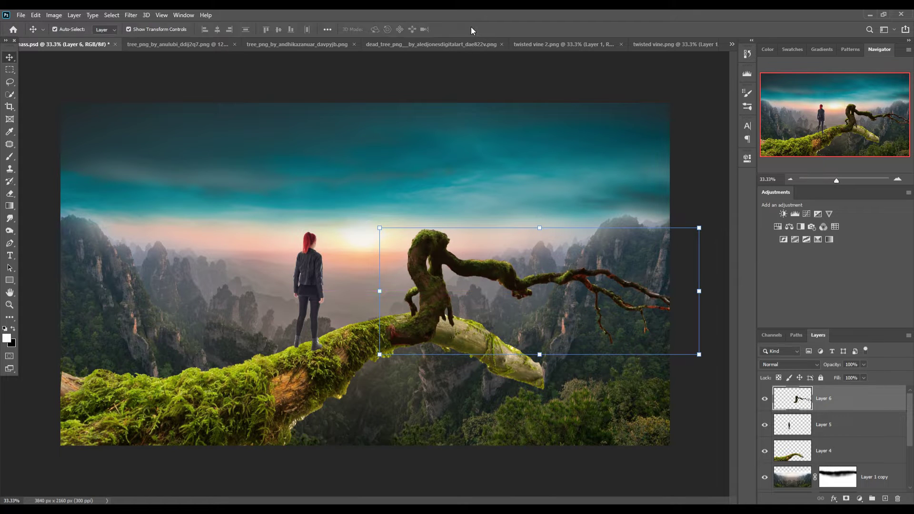
{"action": "right_click", "coordinate": [847, 393]}
Duplicate Layer 6, then move the copy down-right, rotate it 15.53° and scale it to 77.14%
{"action": "left_click", "coordinate": [737, 154]}
{"action": "left_click", "coordinate": [535, 149]}
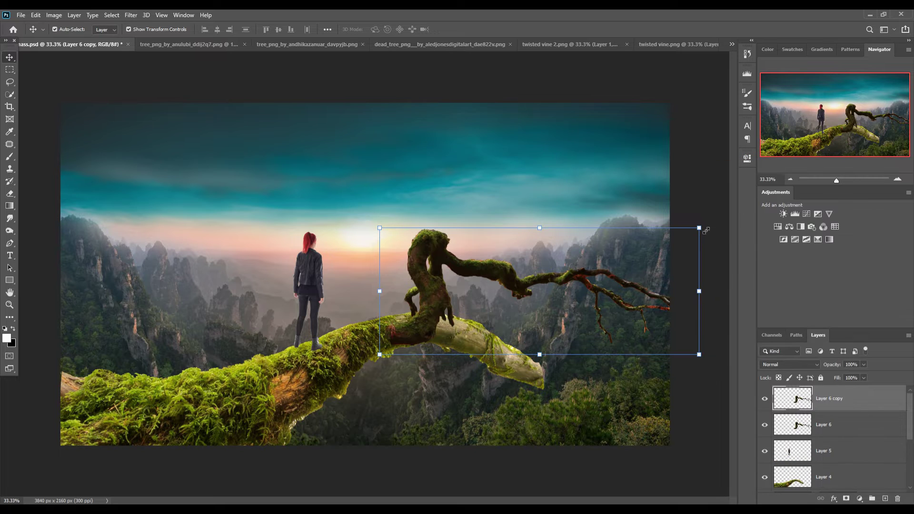
{"action": "key", "text": "ctrl+t"}
{"action": "mouse_move", "coordinate": [509, 318]}
{"action": "left_mouse_down"}
{"action": "mouse_move", "coordinate": [605, 392]}
{"action": "mouse_move", "coordinate": [598, 396]}
{"action": "left_mouse_up"}
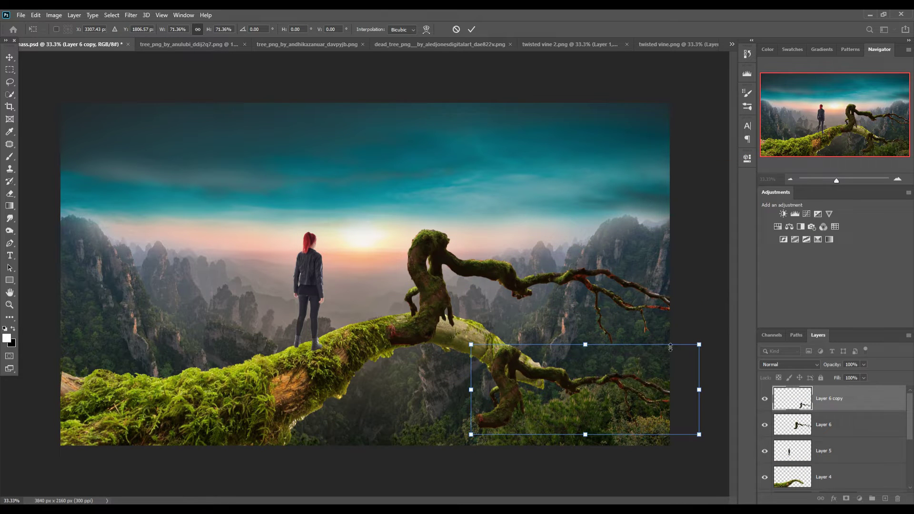
{"action": "left_click_drag", "start_coordinate": [712, 351], "coordinate": [714, 390]}
{"action": "mouse_move", "coordinate": [583, 381]}
{"action": "left_mouse_down"}
{"action": "mouse_move", "coordinate": [559, 369]}
{"action": "mouse_move", "coordinate": [550, 376]}
{"action": "left_mouse_up"}
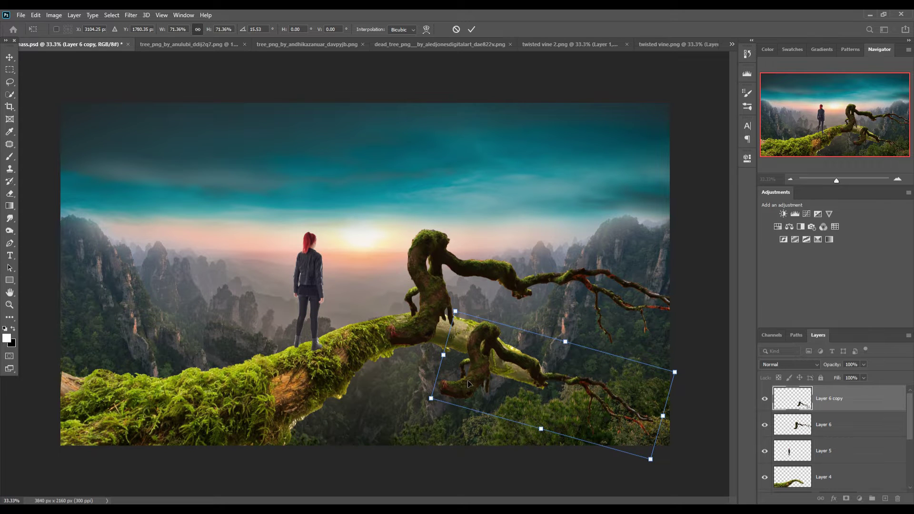
{"action": "left_click_drag", "start_coordinate": [468, 383], "coordinate": [464, 388]}
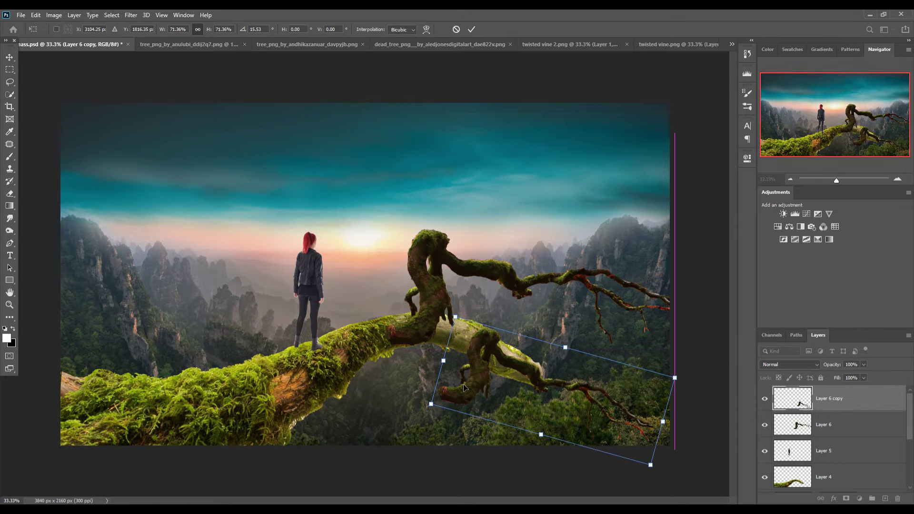
{"action": "left_click_drag", "start_coordinate": [570, 351], "coordinate": [547, 377]}
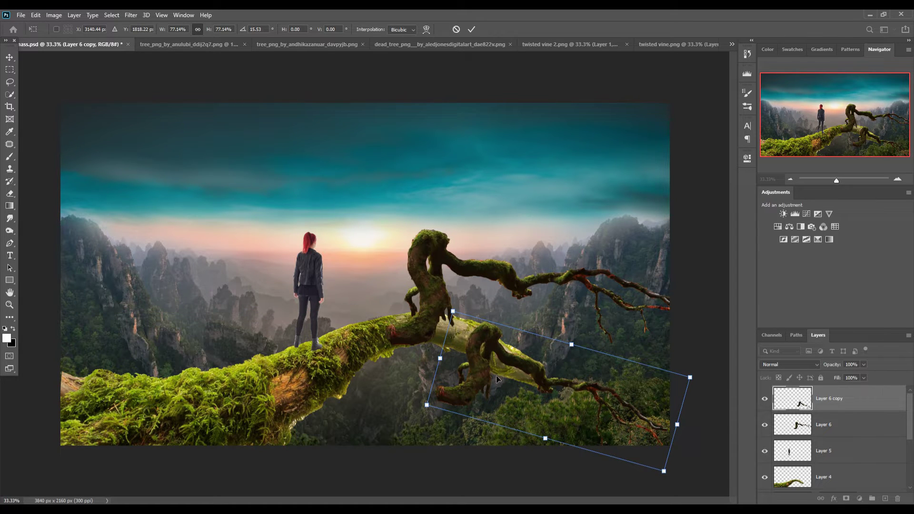
{"action": "left_click", "coordinate": [471, 29]}
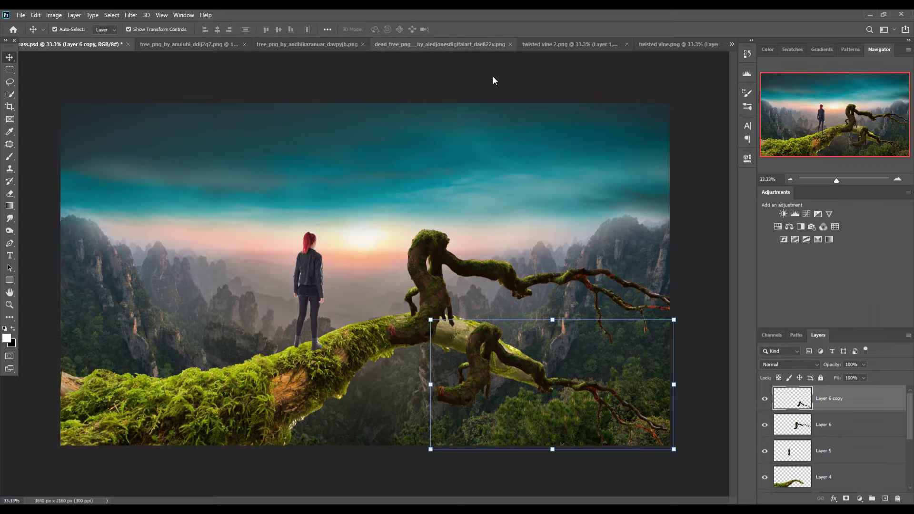
{"action": "left_click", "coordinate": [412, 338]}
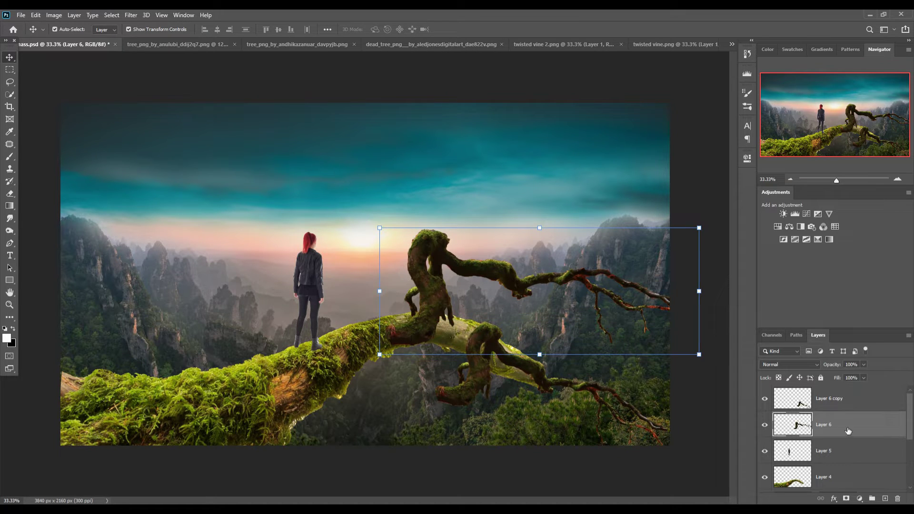
Add a Hue/Saturation layer, then mask Layer 6 and paint black to blend the branch junction
{"action": "left_click", "coordinate": [860, 499]}
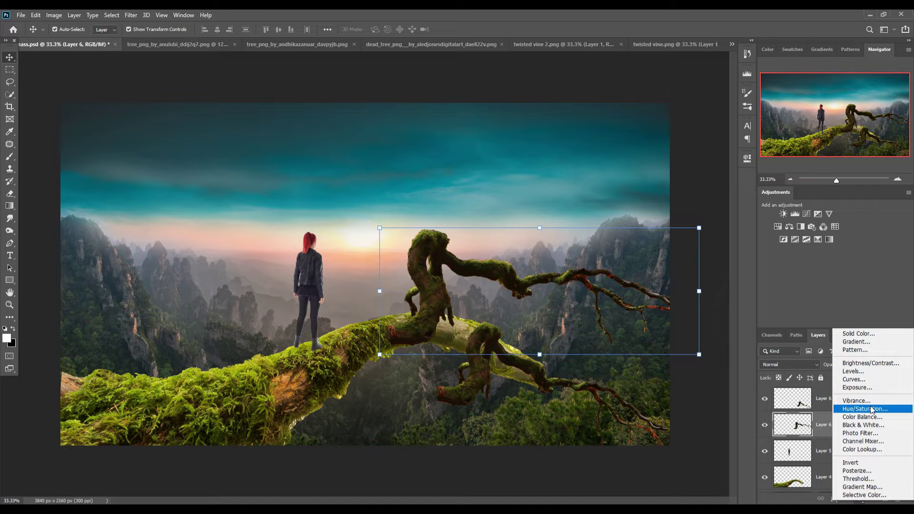
{"action": "left_click", "coordinate": [873, 410]}
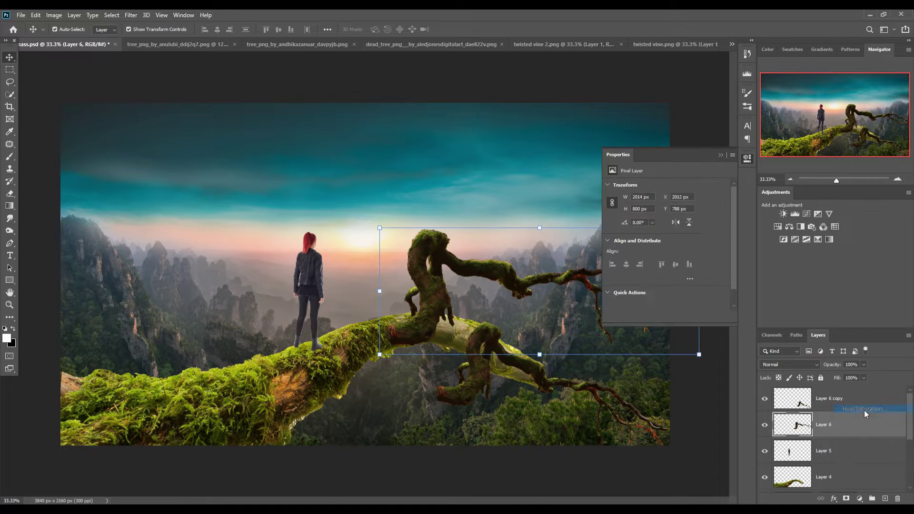
{"action": "left_click", "coordinate": [720, 155]}
{"action": "left_click", "coordinate": [803, 457]}
{"action": "left_click", "coordinate": [846, 498]}
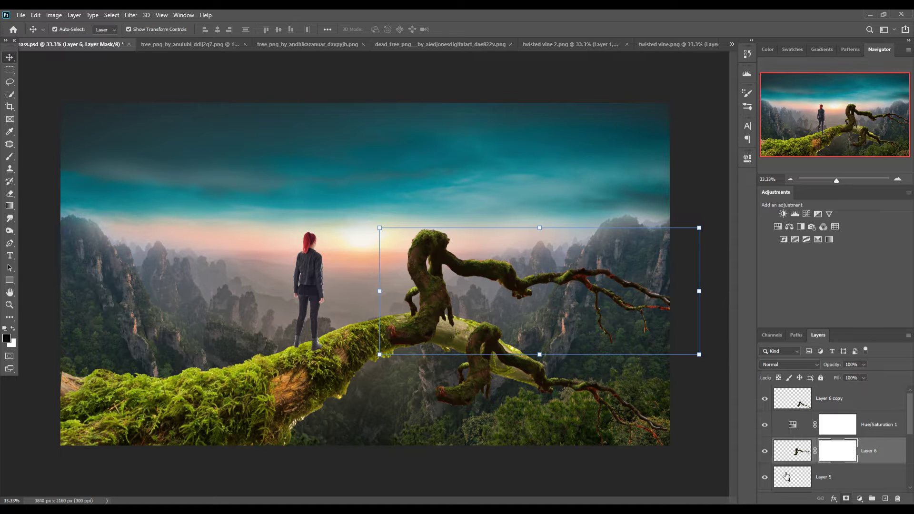
{"action": "left_click", "coordinate": [10, 157]}
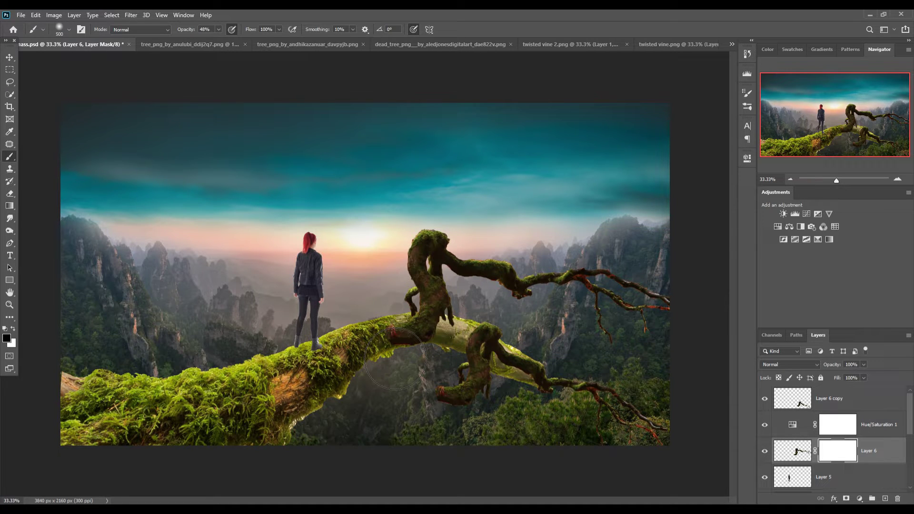
{"action": "key", "text": "bracketleft"}
{"action": "key", "text": "bracketleft"}
{"action": "key", "text": "bracketleft"}
{"action": "key", "text": "bracketright"}
{"action": "left_click", "coordinate": [394, 343]}
{"action": "left_click_drag", "start_coordinate": [389, 340], "coordinate": [392, 328]}
Mask Layer 4 to hide the pale trunk end, then shift Layer 6 copy left
{"action": "scroll", "coordinate": [878, 444], "scroll_direction": "down", "scroll_amount": 3}
{"action": "left_click", "coordinate": [856, 431]}
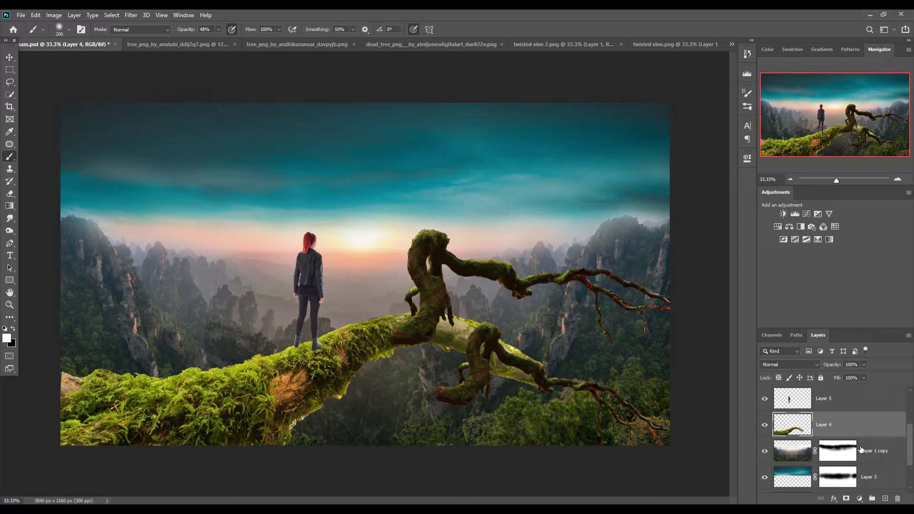
{"action": "left_click", "coordinate": [847, 499]}
{"action": "key", "text": "x"}
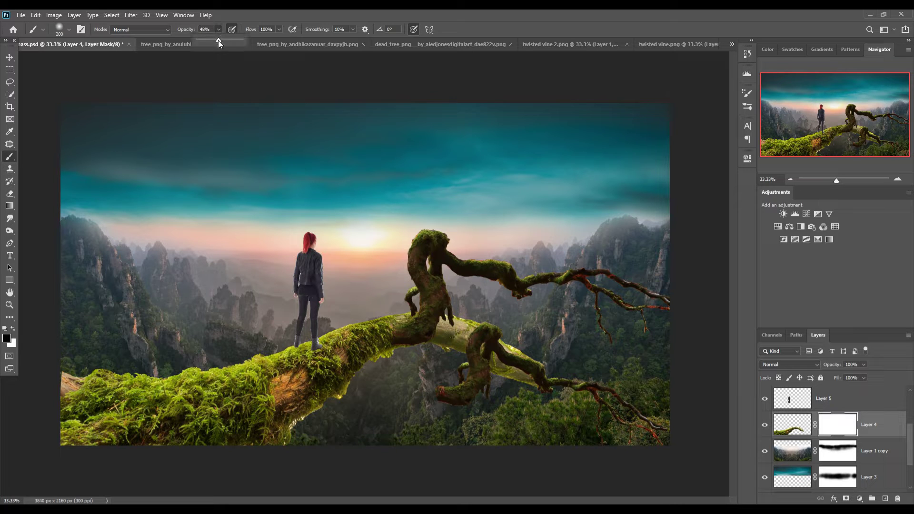
{"action": "mouse_move", "coordinate": [444, 280]}
{"action": "left_mouse_down"}
{"action": "mouse_move", "coordinate": [462, 336]}
{"action": "mouse_move", "coordinate": [495, 376]}
{"action": "mouse_move", "coordinate": [510, 352]}
{"action": "left_mouse_up"}
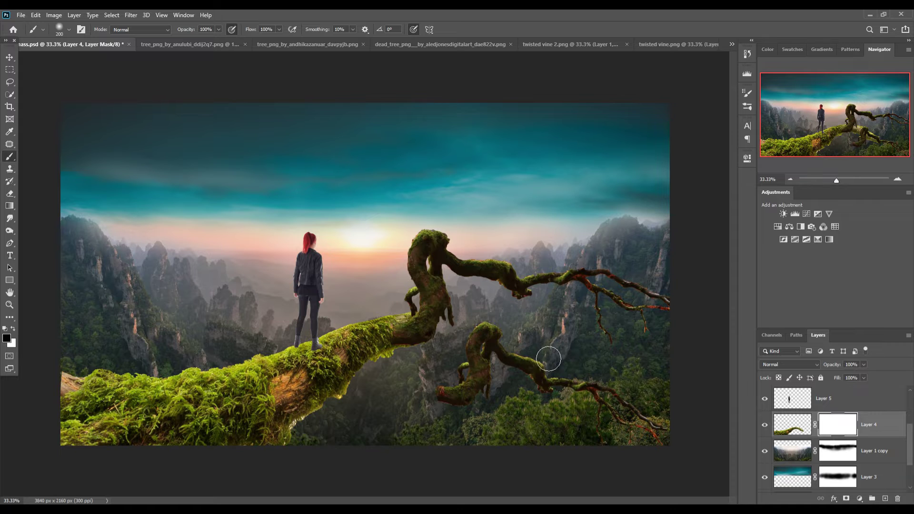
{"action": "key", "text": "v"}
{"action": "mouse_move", "coordinate": [491, 339]}
{"action": "left_mouse_down", "text": "alt"}
{"action": "mouse_move", "coordinate": [134, 309]}
{"action": "mouse_move", "coordinate": [312, 384]}
{"action": "mouse_move", "coordinate": [346, 367]}
{"action": "left_mouse_up", "text": "alt"}
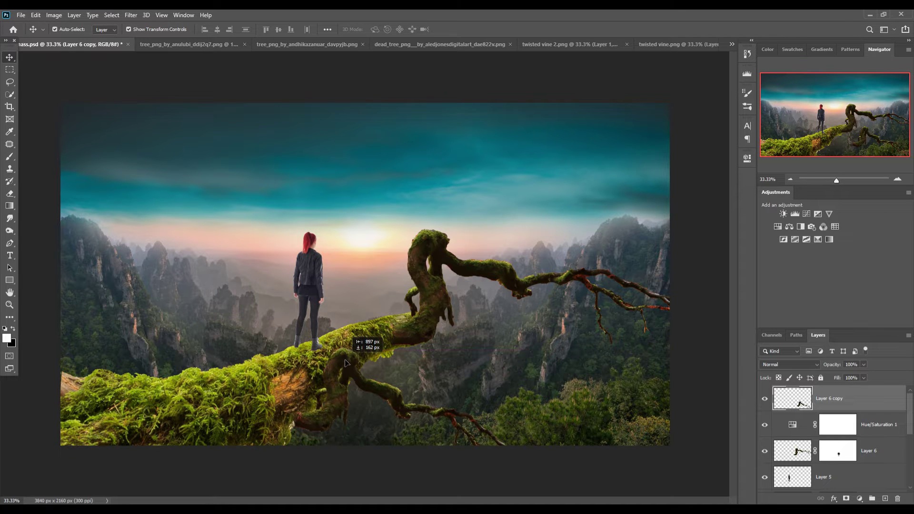
Mask the lower branch copy and add a Hue/Saturation adjustment clipped to the upper branch
{"action": "left_click", "coordinate": [35, 14]}
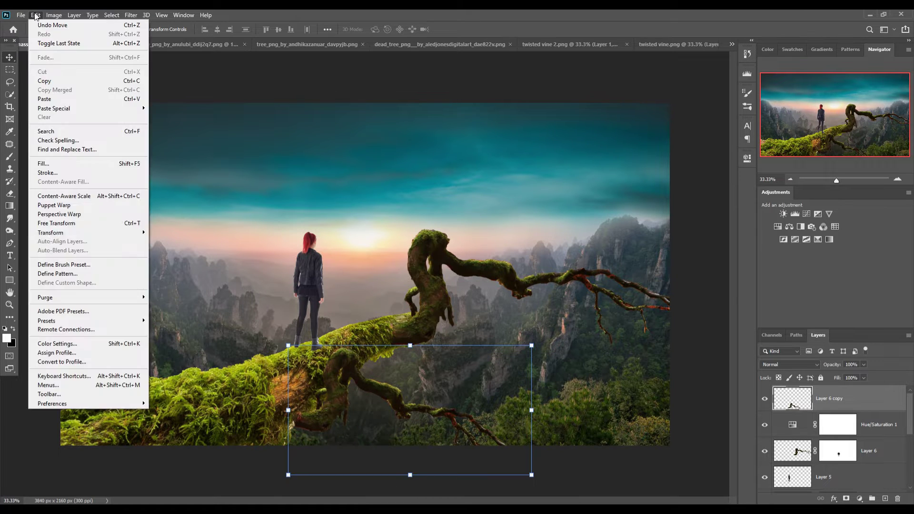
{"action": "left_click", "coordinate": [846, 499]}
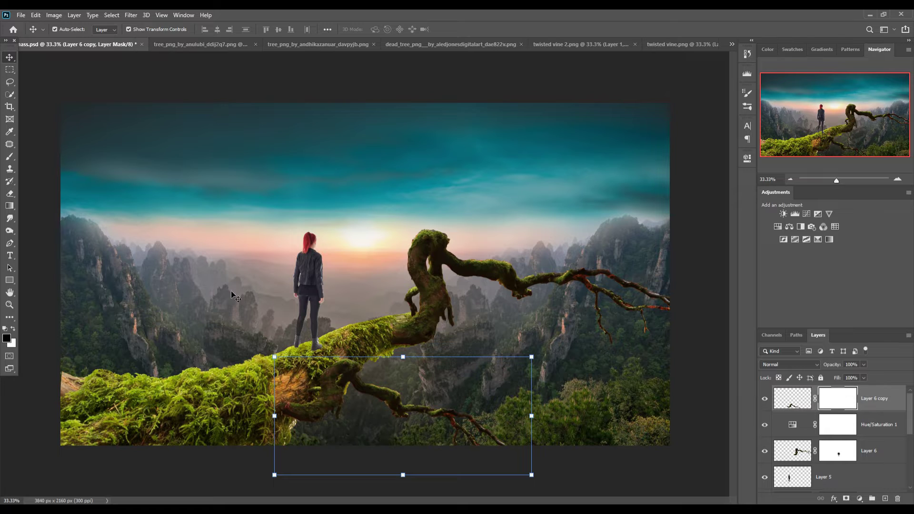
{"action": "key", "text": "x"}
{"action": "left_click", "coordinate": [838, 478]}
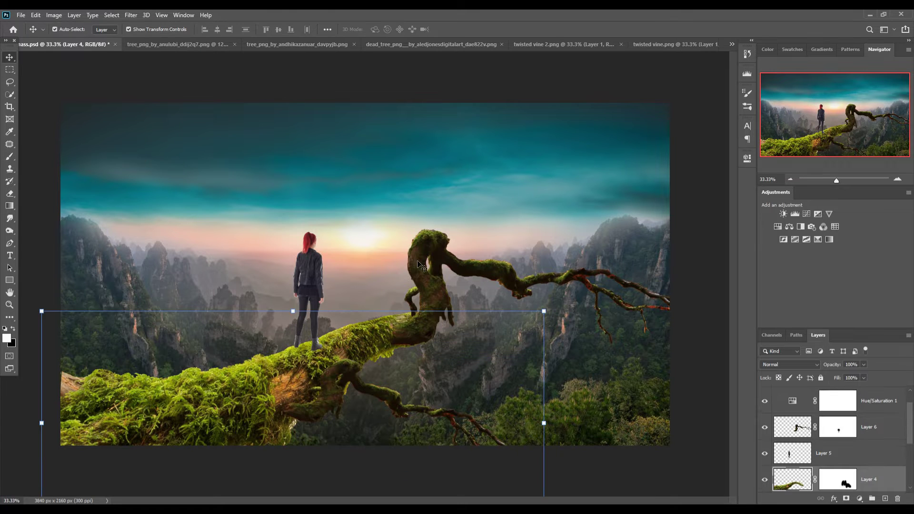
{"action": "left_click", "coordinate": [838, 451]}
{"action": "left_click", "coordinate": [859, 498]}
{"action": "left_click", "coordinate": [857, 410]}
{"action": "key", "text": "ctrl+alt+g"}
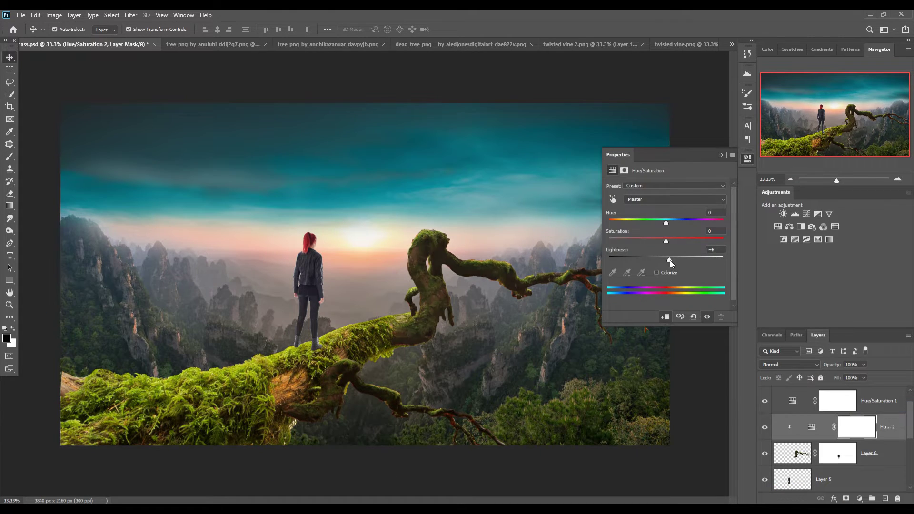
Add a Curves adjustment with a contrast-boosting S-curve
{"action": "left_click", "coordinate": [860, 498]}
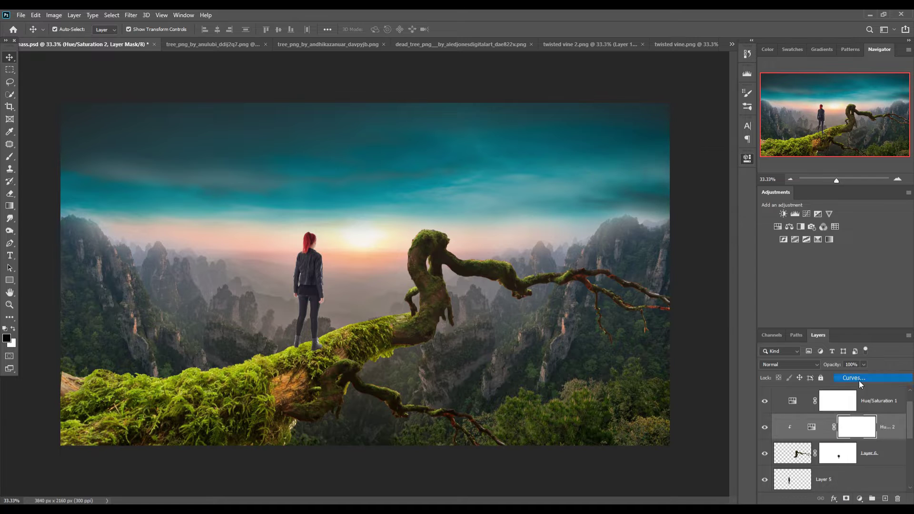
{"action": "left_click", "coordinate": [859, 381]}
{"action": "left_click_drag", "start_coordinate": [678, 253], "coordinate": [678, 235]}
{"action": "left_click_drag", "start_coordinate": [659, 272], "coordinate": [658, 266]}
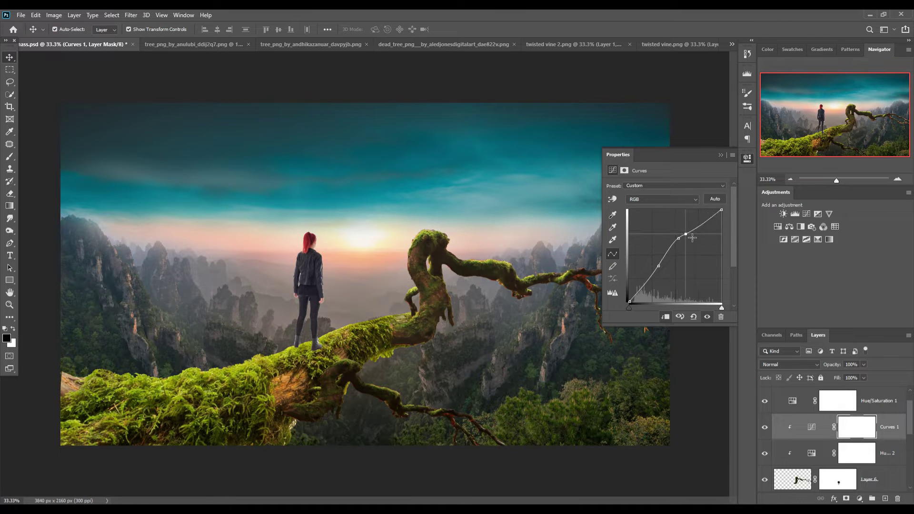
Add a clipped layer and paint faint black shading along the trunk with a 12% brush
{"action": "scroll", "coordinate": [838, 438], "scroll_direction": "down", "scroll_amount": 3}
{"action": "left_click", "coordinate": [867, 453]}
{"action": "left_click", "coordinate": [885, 499]}
{"action": "key", "text": "ctrl+alt+g"}
{"action": "key", "text": "b"}
{"action": "key", "text": "x"}
{"action": "key", "text": "1"}
{"action": "key", "text": "2"}
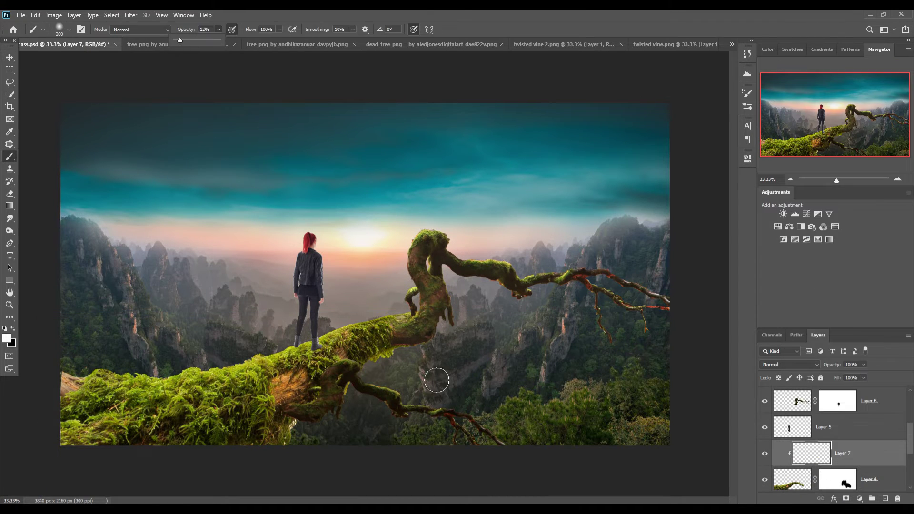
{"action": "key", "text": "x"}
{"action": "mouse_move", "coordinate": [224, 379]}
{"action": "left_mouse_down"}
{"action": "mouse_move", "coordinate": [305, 411]}
{"action": "mouse_move", "coordinate": [220, 480]}
{"action": "mouse_move", "coordinate": [110, 440]}
{"action": "left_mouse_up"}
{"action": "key", "text": "bracketright"}
{"action": "key", "text": "bracketright"}
{"action": "key", "text": "bracketright"}
Add another clipped layer and softly shade the twisted trunk section with a 200 brush
{"action": "scroll", "coordinate": [891, 430], "scroll_direction": "up", "scroll_amount": 3}
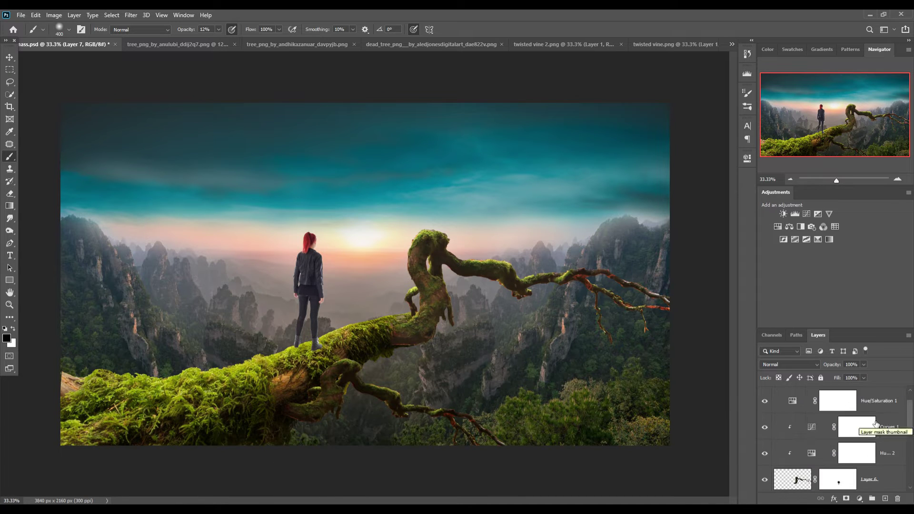
{"action": "left_click", "coordinate": [838, 478]}
{"action": "left_click", "coordinate": [886, 498]}
{"action": "key", "text": "bracketleft"}
{"action": "key", "text": "bracketleft"}
{"action": "key", "text": "bracketleft"}
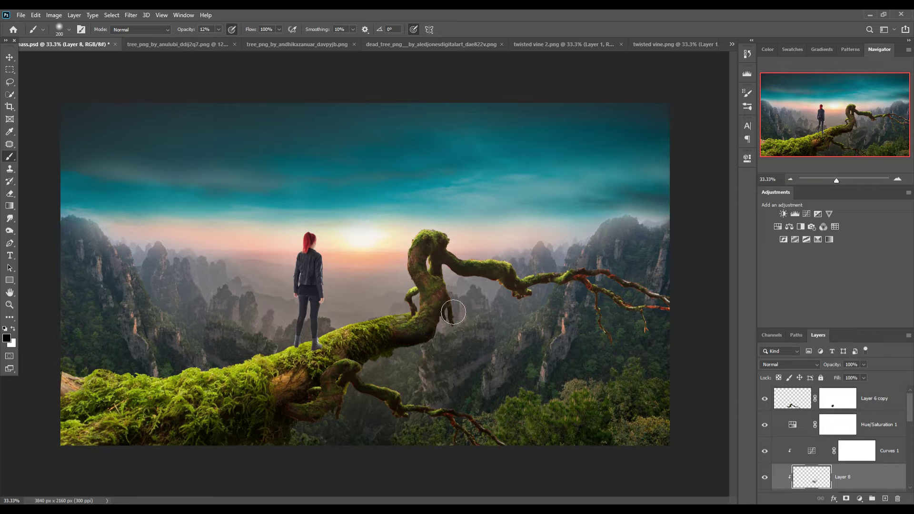
{"action": "left_click_drag", "start_coordinate": [442, 324], "coordinate": [429, 267]}
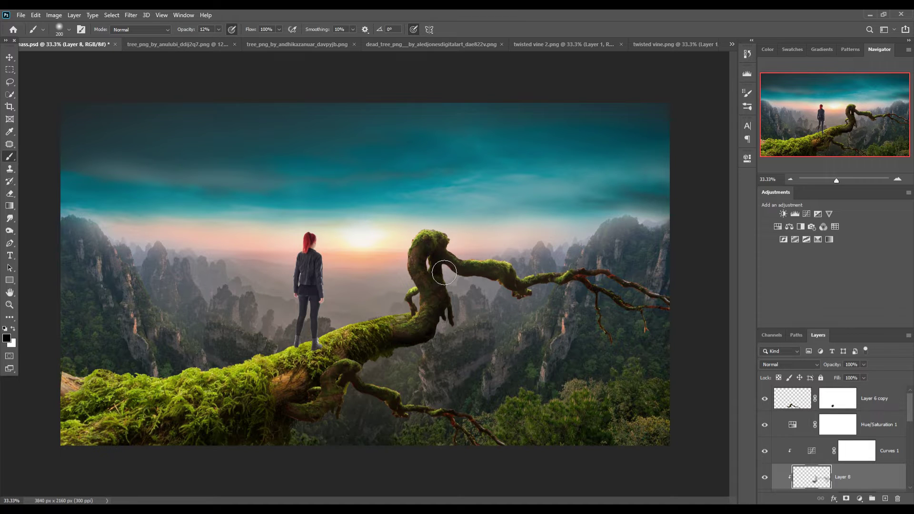
Add another clipped layer, then select the woman's layer and zoom in on her
{"action": "key", "text": "ctrl+shift+alt+n"}
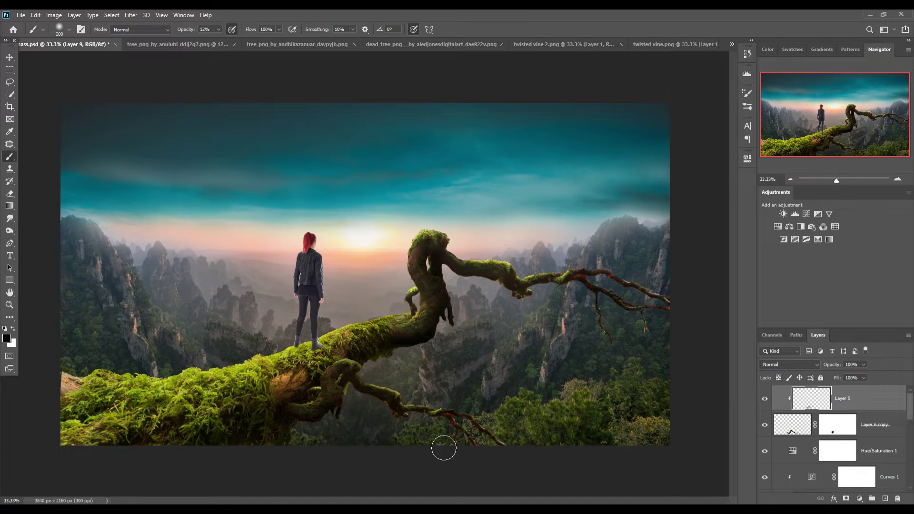
{"action": "key", "text": "v"}
{"action": "left_click", "coordinate": [300, 441]}
{"action": "left_click", "coordinate": [310, 273]}
{"action": "key", "text": "ctrl+plus"}
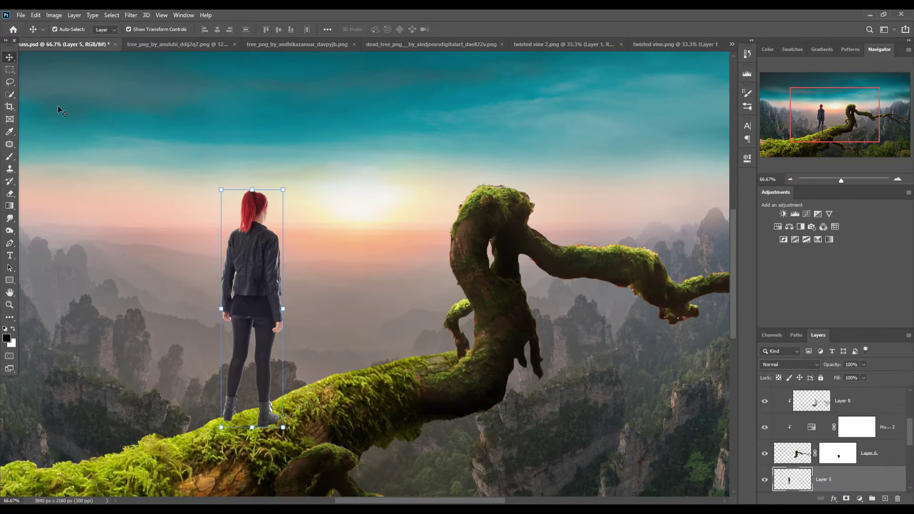
Inspect the woman up close, clear the selection and return to a full-scene view
{"action": "key", "text": "l"}
{"action": "key", "text": "ctrl+plus"}
{"action": "key", "text": "ctrl+plus"}
{"action": "key", "text": "ctrl+plus"}
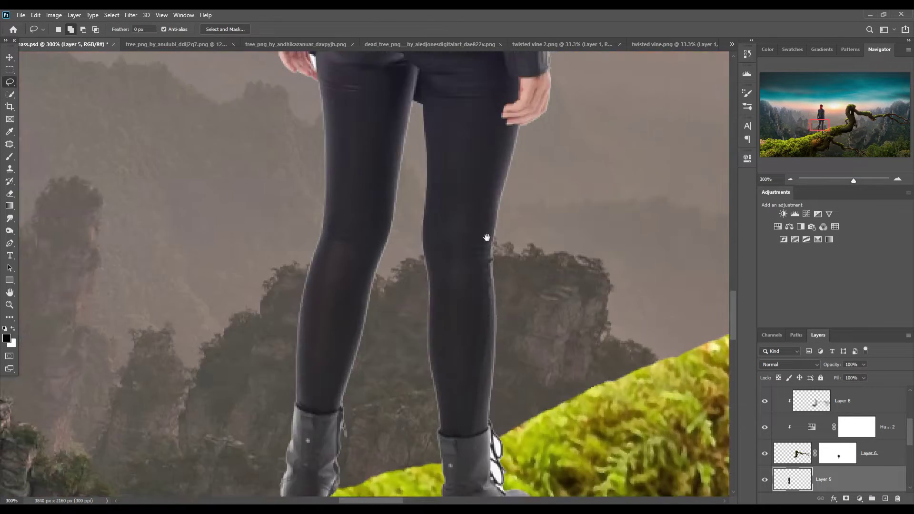
{"action": "scroll", "coordinate": [486, 241], "scroll_direction": "down", "scroll_amount": 5}
{"action": "scroll", "coordinate": [419, 355], "scroll_direction": "down", "scroll_amount": 3}
{"action": "key", "text": "ctrl+d"}
{"action": "key", "text": "v"}
{"action": "key", "text": "ctrl+minus"}
{"action": "key", "text": "ctrl+minus"}
{"action": "key", "text": "ctrl+minus"}
{"action": "key", "text": "ctrl+minus"}
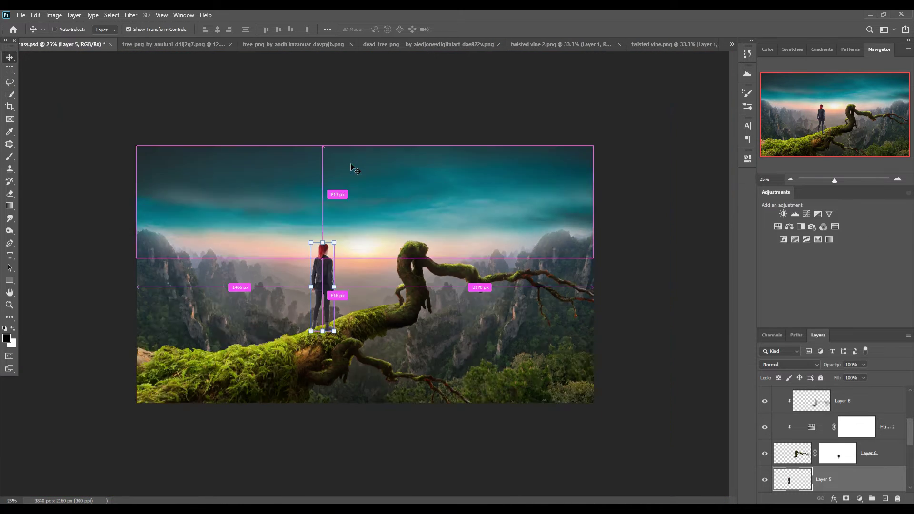
{"action": "key", "text": "ctrl+plus"}
Add a Curves adjustment clipped to the woman's Layer 5 and pull it down to darken her
{"action": "right_click", "coordinate": [805, 479]}
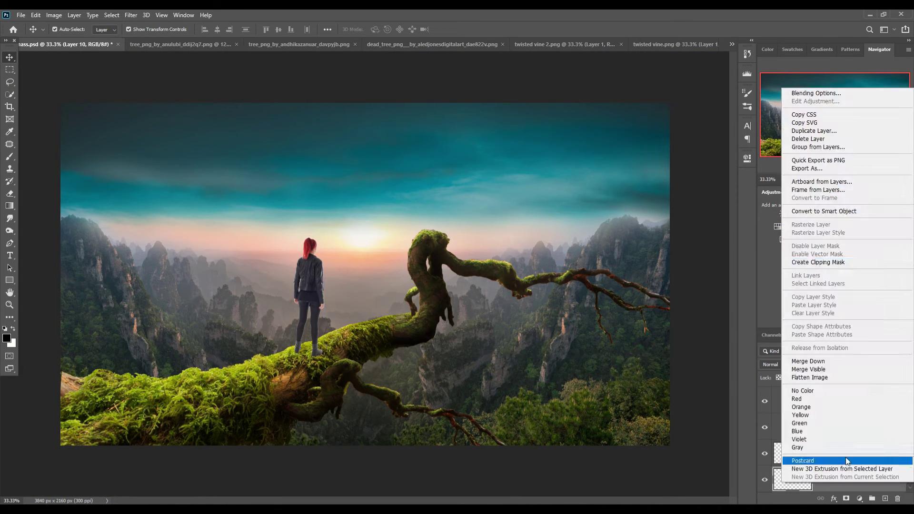
{"action": "left_click", "coordinate": [818, 214]}
{"action": "left_click_drag", "start_coordinate": [681, 251], "coordinate": [686, 264]}
{"action": "key", "text": "alt+bracketright"}
{"action": "key", "text": "b"}
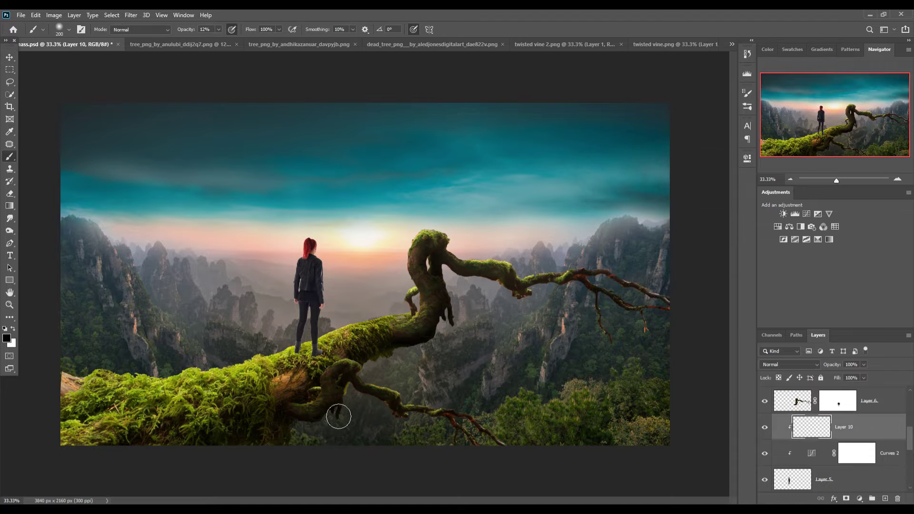
Add Layer 11 beneath the woman and a Hue/Saturation adjustment with hue at −2
{"action": "left_click", "coordinate": [870, 479]}
{"action": "left_click", "coordinate": [885, 498], "text": "ctrl"}
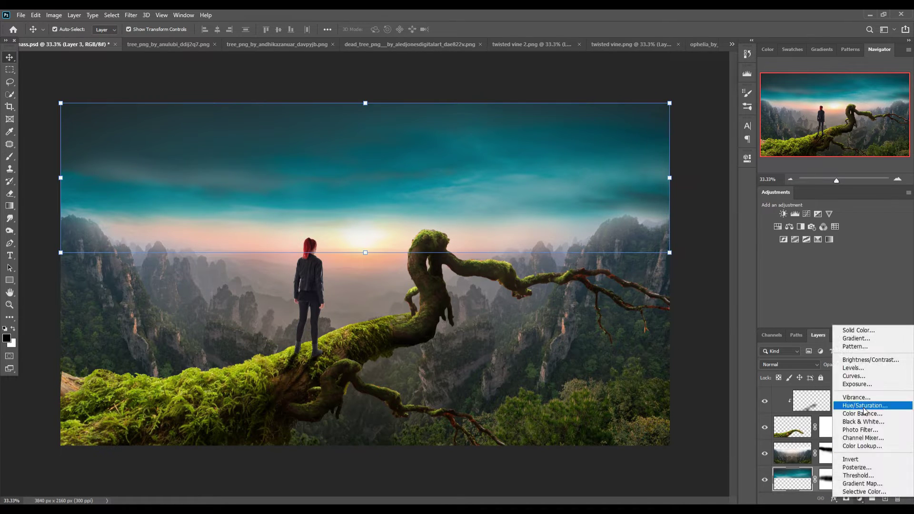
{"action": "left_click", "coordinate": [864, 406]}
{"action": "mouse_move", "coordinate": [666, 223]}
{"action": "left_mouse_down"}
{"action": "mouse_move", "coordinate": [629, 222]}
{"action": "mouse_move", "coordinate": [666, 222]}
{"action": "left_mouse_up"}
Return the hue to about -2 and check the teal sky by toggling Layer 3 off and on
{"action": "key", "text": "ctrl+alt+g"}
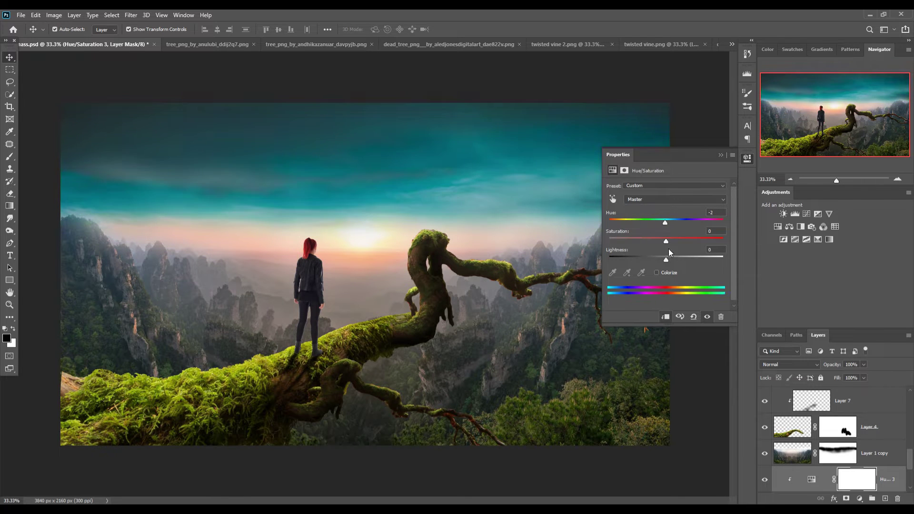
{"action": "scroll", "coordinate": [871, 476], "scroll_direction": "down", "scroll_amount": 3}
{"action": "left_click", "coordinate": [876, 427]}
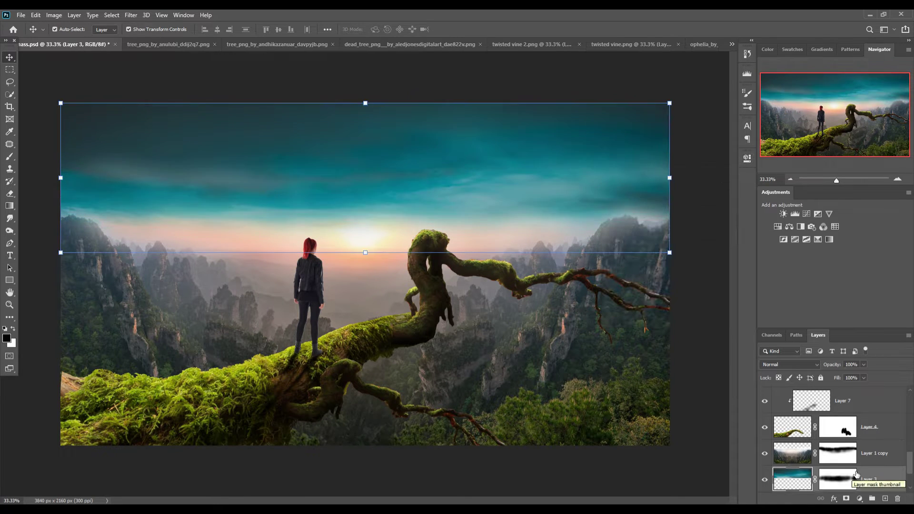
{"action": "left_click", "coordinate": [765, 427]}
{"action": "left_click", "coordinate": [886, 498]}
Add an orange Color Fill layer in Linear Dodge (Add) and invert its mask
{"action": "key", "text": "b"}
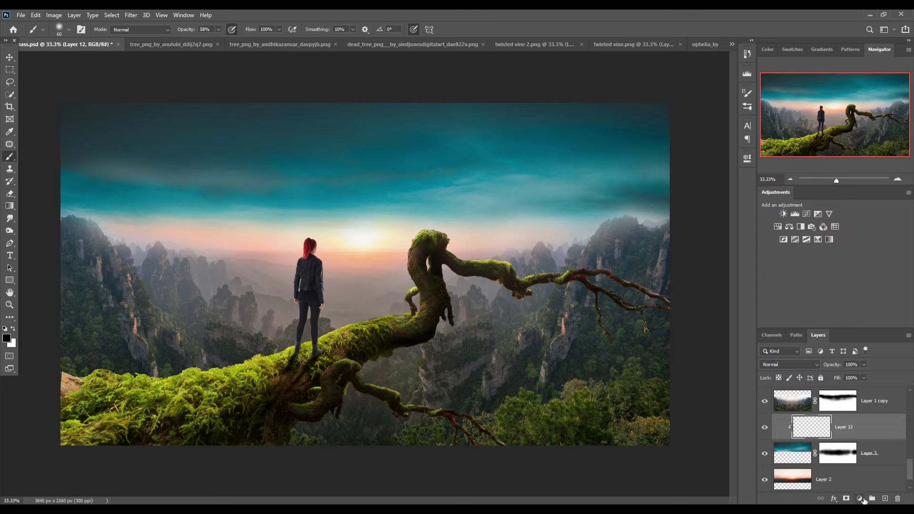
{"action": "left_click", "coordinate": [790, 365]}
{"action": "left_click_drag", "start_coordinate": [598, 357], "coordinate": [598, 381]}
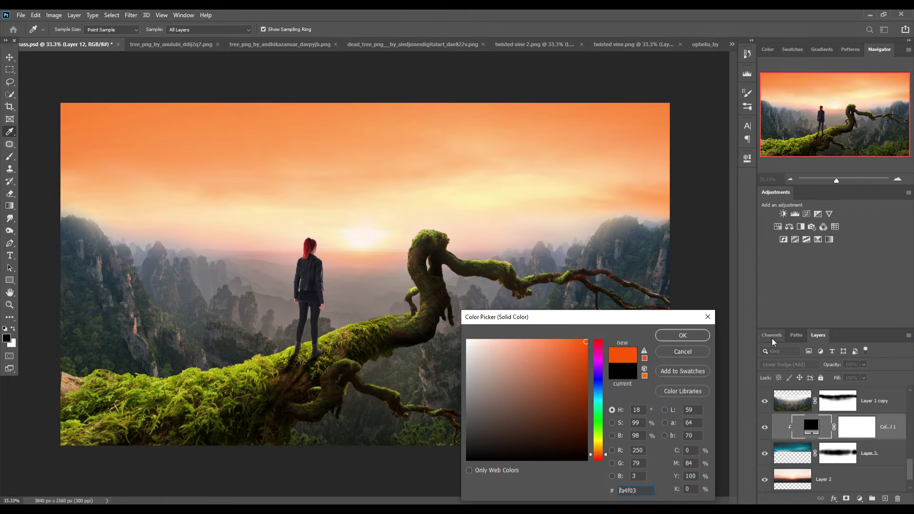
{"action": "left_click", "coordinate": [684, 333]}
{"action": "key", "text": "ctrl+i"}
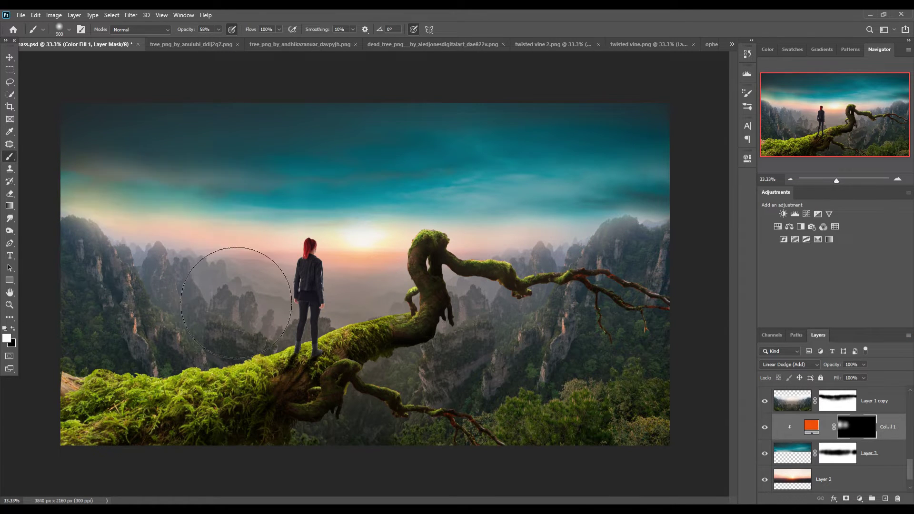
Paint a soft warm glow into the sky with a 900 px brush at 9% opacity
{"action": "key", "text": "bracketright"}
{"action": "key", "text": "bracketright"}
{"action": "key", "text": "bracketright"}
{"action": "key", "text": "0"}
{"action": "key", "text": "9"}
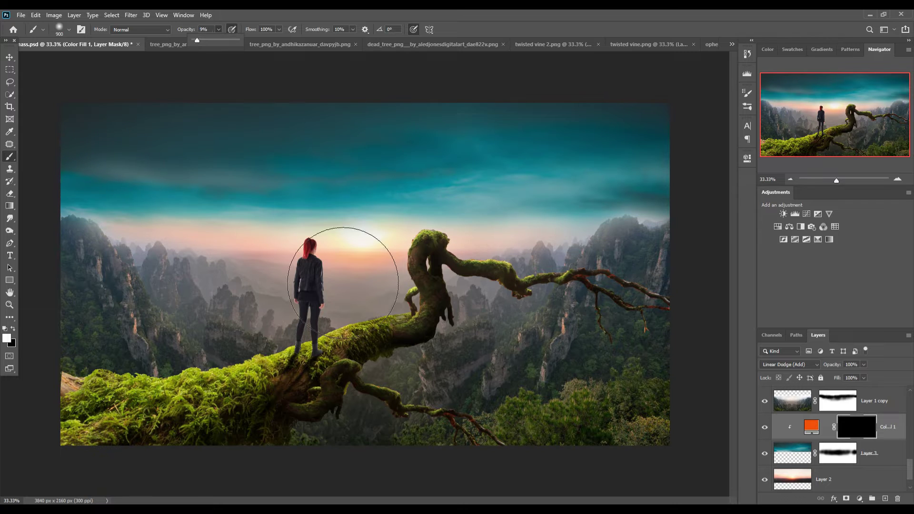
{"action": "mouse_move", "coordinate": [347, 214]}
{"action": "left_mouse_down"}
{"action": "mouse_move", "coordinate": [555, 229]}
{"action": "mouse_move", "coordinate": [302, 257]}
{"action": "mouse_move", "coordinate": [547, 236]}
{"action": "mouse_move", "coordinate": [333, 195]}
{"action": "mouse_move", "coordinate": [543, 199]}
{"action": "mouse_move", "coordinate": [578, 171]}
{"action": "mouse_move", "coordinate": [379, 295]}
{"action": "left_mouse_up"}
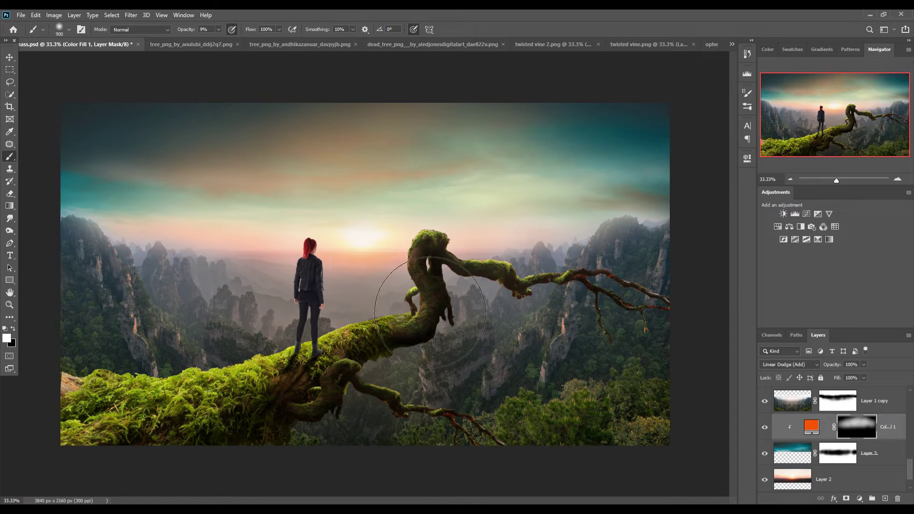
Float the vine image in its own window and drag it into the composite
{"action": "left_click", "coordinate": [10, 58]}
{"action": "left_click_drag", "start_coordinate": [553, 44], "coordinate": [562, 108]}
{"action": "left_click_drag", "start_coordinate": [577, 188], "coordinate": [471, 304]}
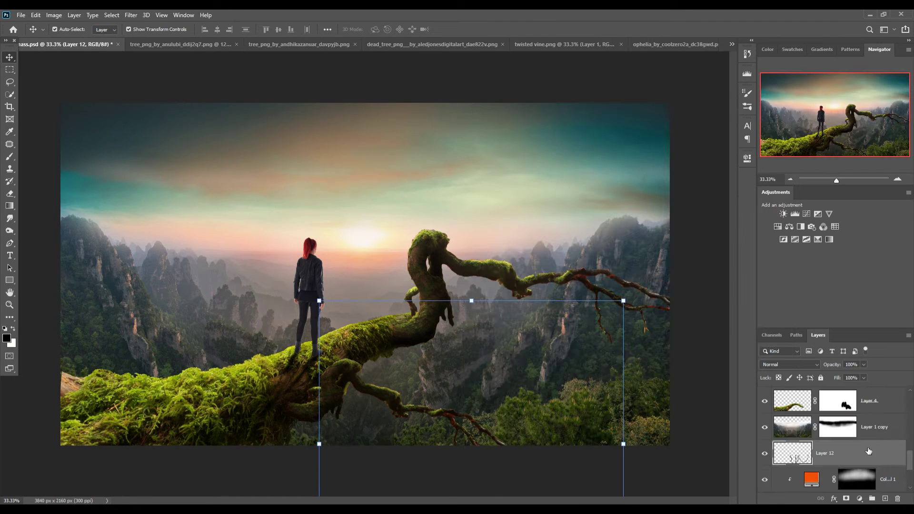
Scale the vine beside the twisted trunk, darken it with Curves, and merge them
{"action": "left_click_drag", "start_coordinate": [623, 439], "coordinate": [503, 479]}
{"action": "left_click_drag", "start_coordinate": [438, 414], "coordinate": [475, 307]}
{"action": "left_click", "coordinate": [860, 499]}
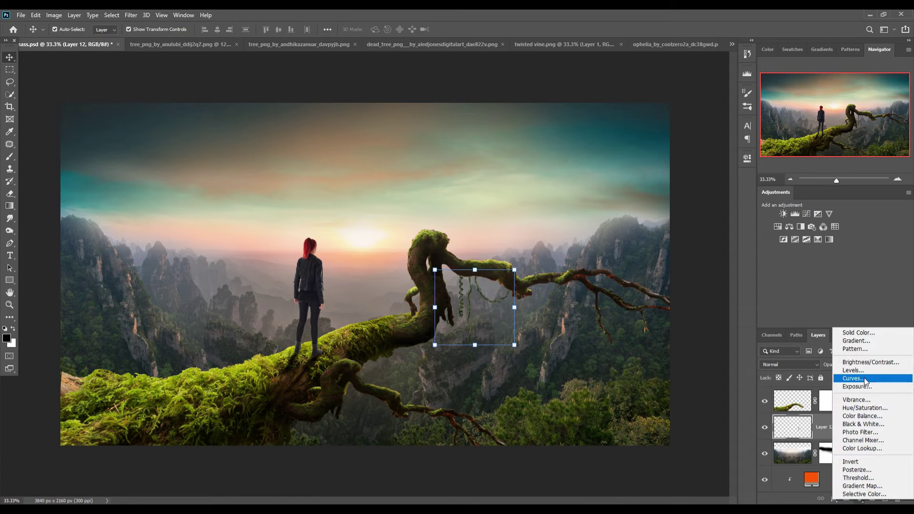
{"action": "left_click", "coordinate": [836, 377]}
{"action": "left_click_drag", "start_coordinate": [686, 248], "coordinate": [686, 276]}
{"action": "right_click", "coordinate": [814, 429]}
{"action": "left_click", "coordinate": [809, 307]}
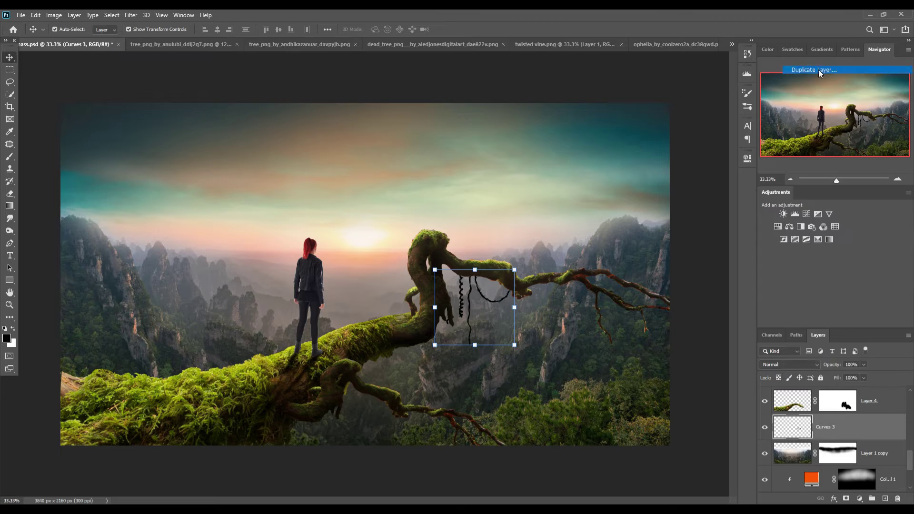
Duplicate the vine, flip the copy horizontally, and hang it lower on the branch
{"action": "key", "text": "ctrl+j"}
{"action": "key", "text": "ctrl+t"}
{"action": "left_click_drag", "start_coordinate": [475, 307], "coordinate": [400, 381]}
{"action": "left_click", "coordinate": [36, 15]}
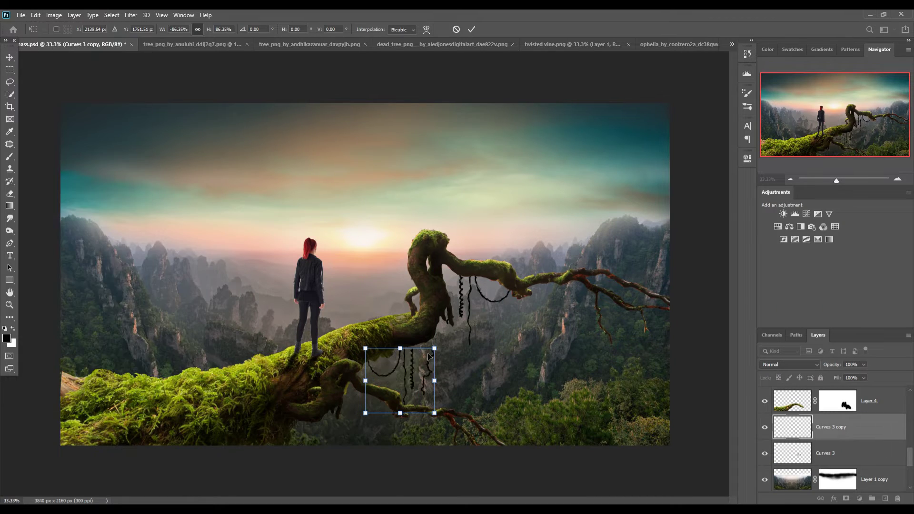
{"action": "left_click", "coordinate": [35, 15]}
{"action": "left_click", "coordinate": [171, 238]}
{"action": "key", "text": "Return"}
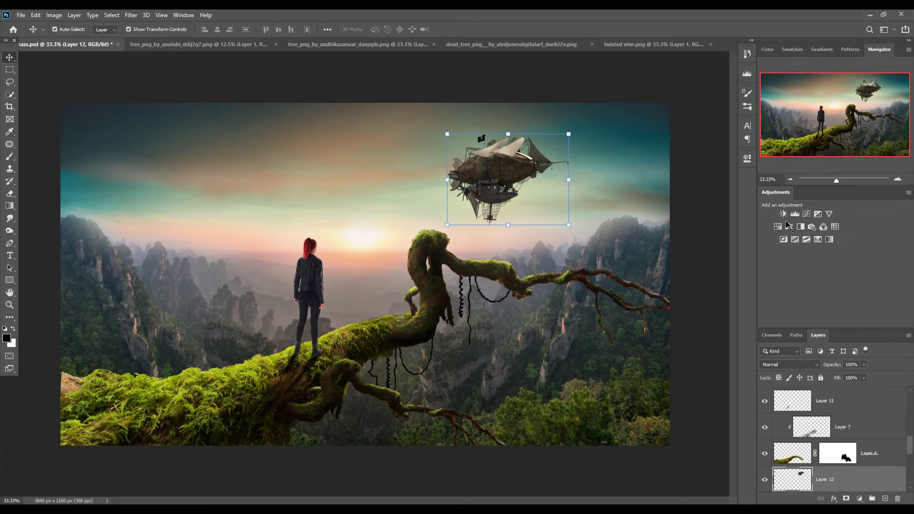
Duplicate the airship and shrink the copy into a small airship in the left sky
{"action": "right_click", "coordinate": [874, 479]}
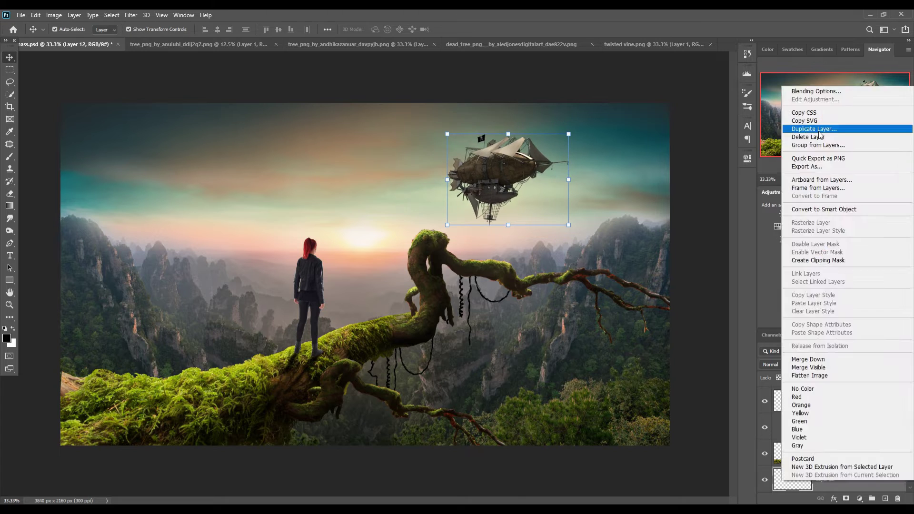
{"action": "left_click", "coordinate": [819, 124]}
{"action": "key", "text": "ctrl+t"}
{"action": "left_click_drag", "start_coordinate": [447, 134], "coordinate": [478, 157]}
{"action": "left_click_drag", "start_coordinate": [396, 213], "coordinate": [261, 188]}
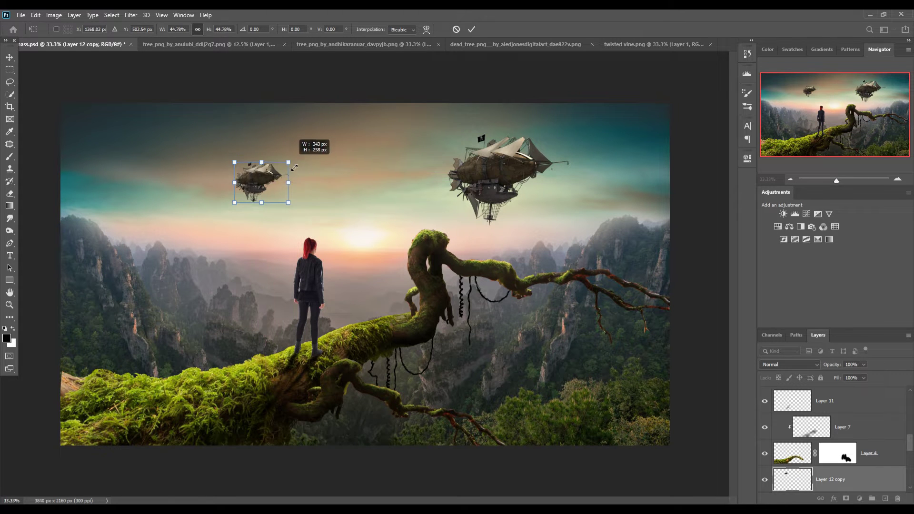
{"action": "left_click_drag", "start_coordinate": [297, 156], "coordinate": [279, 175]}
{"action": "key", "text": "Return"}
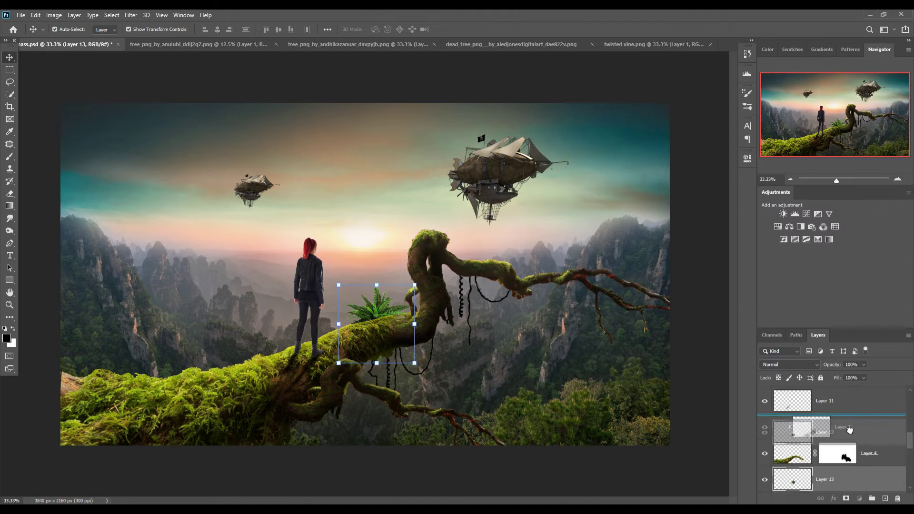
Place the fern beside the woman with a Hue/Saturation adjustment and shade the branch beneath it
{"action": "mouse_move", "coordinate": [419, 288]}
{"action": "left_mouse_down"}
{"action": "mouse_move", "coordinate": [408, 302]}
{"action": "mouse_move", "coordinate": [403, 292]}
{"action": "left_mouse_up"}
{"action": "left_click", "coordinate": [468, 32]}
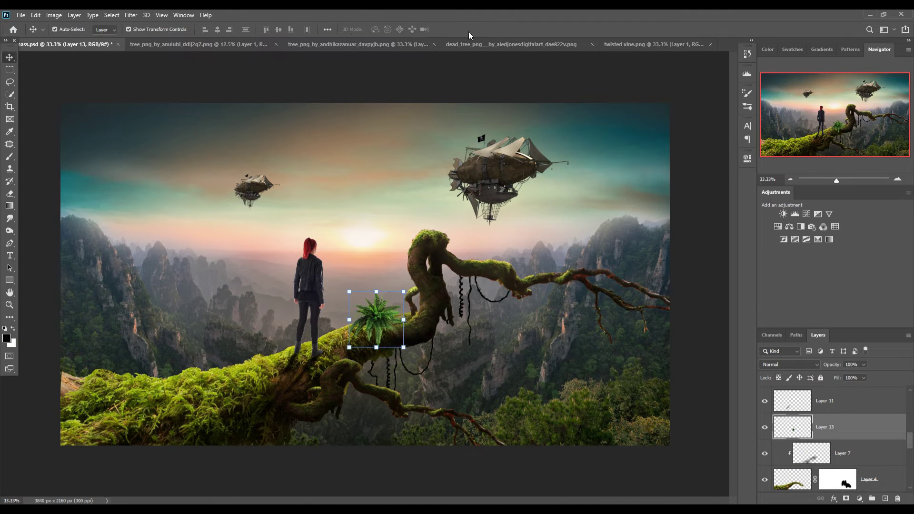
{"action": "left_click", "coordinate": [859, 498]}
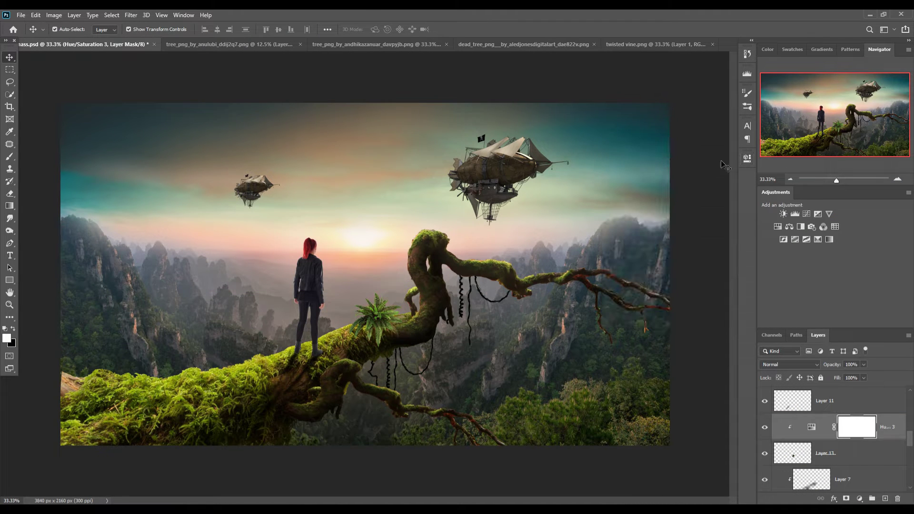
{"action": "key", "text": "b"}
{"action": "left_click_drag", "start_coordinate": [381, 328], "coordinate": [389, 348]}
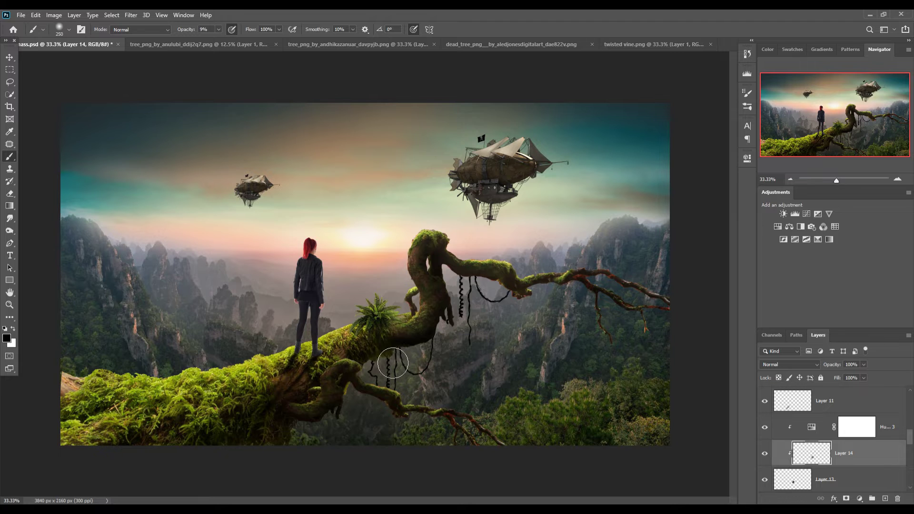
{"action": "key", "text": "v"}
Duplicate the fern onto the lower-left moss and darken the moss around its base on Layer 7
{"action": "right_click", "coordinate": [872, 457]}
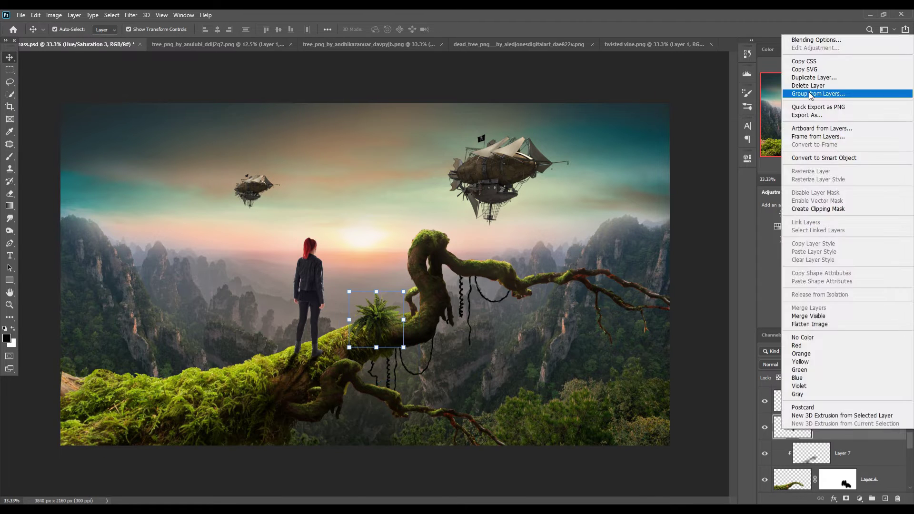
{"action": "left_click", "coordinate": [816, 92]}
{"action": "mouse_move", "coordinate": [381, 312]}
{"action": "left_mouse_down"}
{"action": "mouse_move", "coordinate": [235, 361]}
{"action": "mouse_move", "coordinate": [250, 358]}
{"action": "left_mouse_up"}
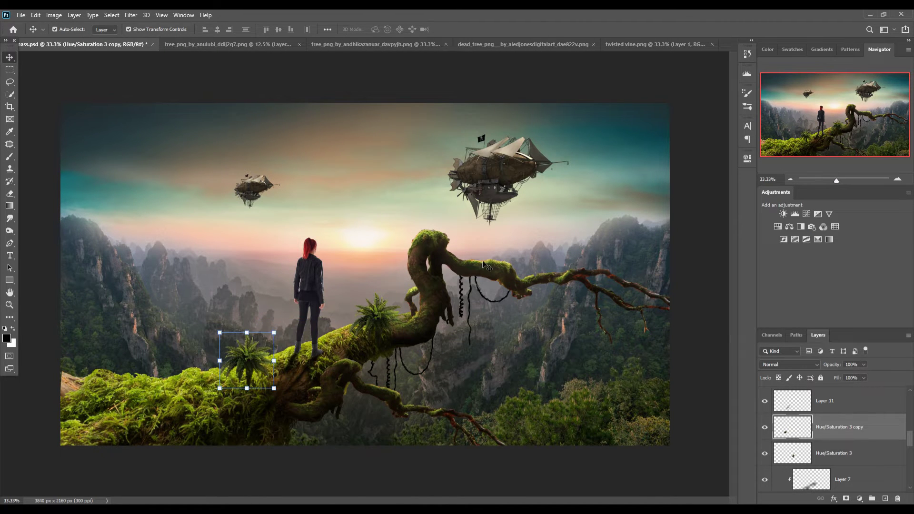
{"action": "left_click", "coordinate": [266, 394]}
{"action": "key", "text": "b"}
{"action": "mouse_move", "coordinate": [268, 394]}
{"action": "left_mouse_down"}
{"action": "mouse_move", "coordinate": [235, 420]}
{"action": "mouse_move", "coordinate": [251, 402]}
{"action": "mouse_move", "coordinate": [124, 415]}
{"action": "mouse_move", "coordinate": [189, 454]}
{"action": "left_mouse_up"}
{"action": "key", "text": "v"}
Bring the leafy tree image into the composite's top-left corner
{"action": "left_click_drag", "start_coordinate": [199, 44], "coordinate": [248, 112]}
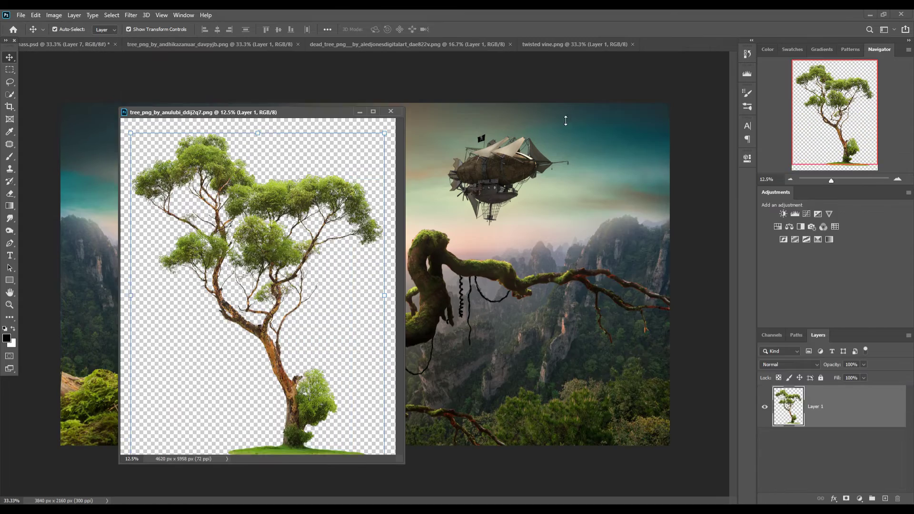
{"action": "mouse_move", "coordinate": [691, 286]}
{"action": "left_mouse_down"}
{"action": "mouse_move", "coordinate": [84, 250]}
{"action": "mouse_move", "coordinate": [94, 233]}
{"action": "mouse_move", "coordinate": [43, 205]}
{"action": "left_mouse_up"}
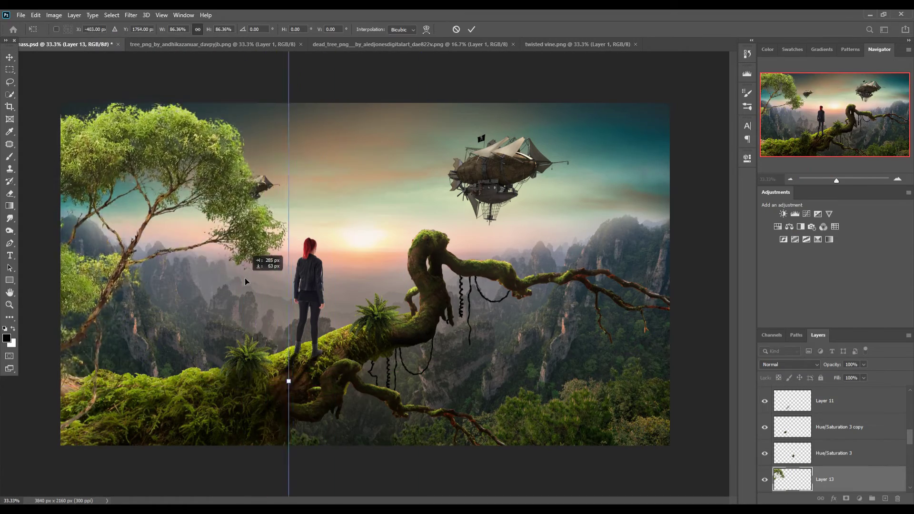
{"action": "mouse_move", "coordinate": [252, 190]}
{"action": "left_mouse_down"}
{"action": "mouse_move", "coordinate": [297, 202]}
{"action": "mouse_move", "coordinate": [279, 152]}
{"action": "left_mouse_up"}
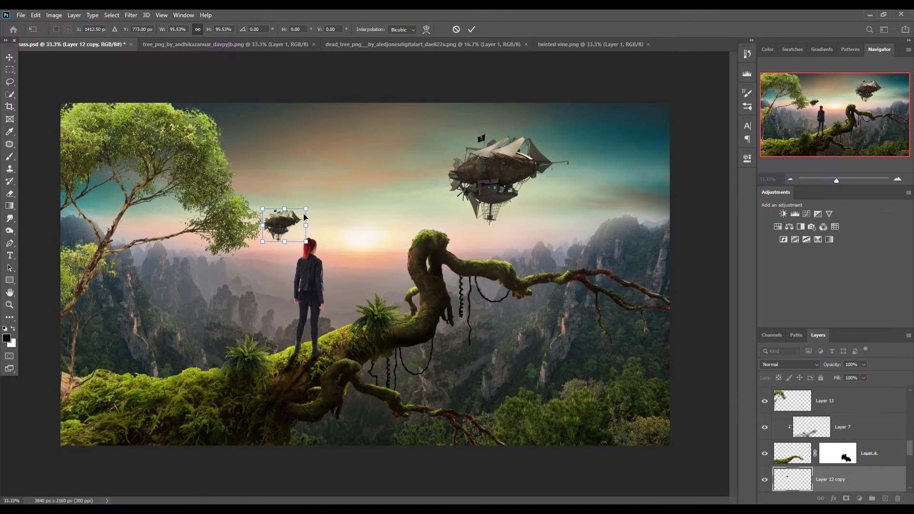
Move the small airship beside the big one and shrink it
{"action": "left_click_drag", "start_coordinate": [280, 152], "coordinate": [413, 202]}
{"action": "left_click_drag", "start_coordinate": [435, 186], "coordinate": [425, 197]}
{"action": "left_click", "coordinate": [471, 30]}
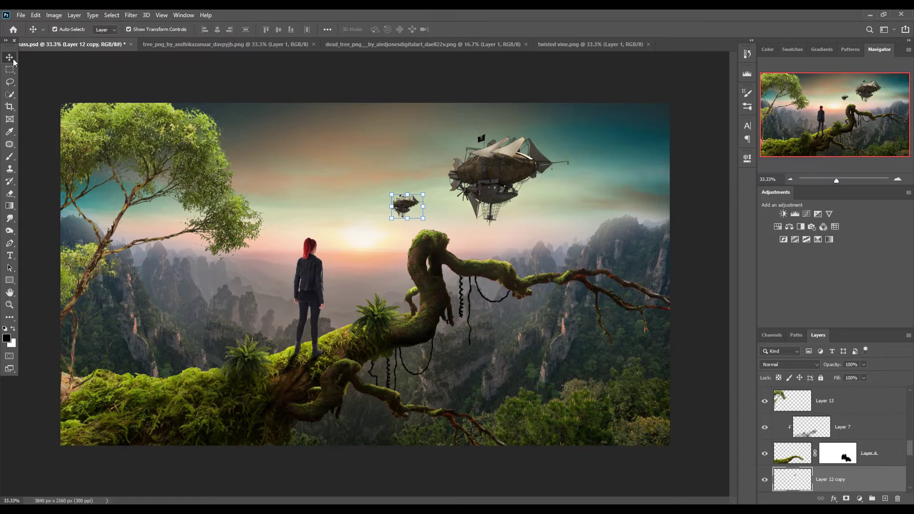
Shift the tree down-left and add a mirrored copy at the far left edge
{"action": "mouse_move", "coordinate": [206, 166]}
{"action": "left_mouse_down"}
{"action": "mouse_move", "coordinate": [367, 275]}
{"action": "mouse_move", "coordinate": [107, 143]}
{"action": "left_mouse_up"}
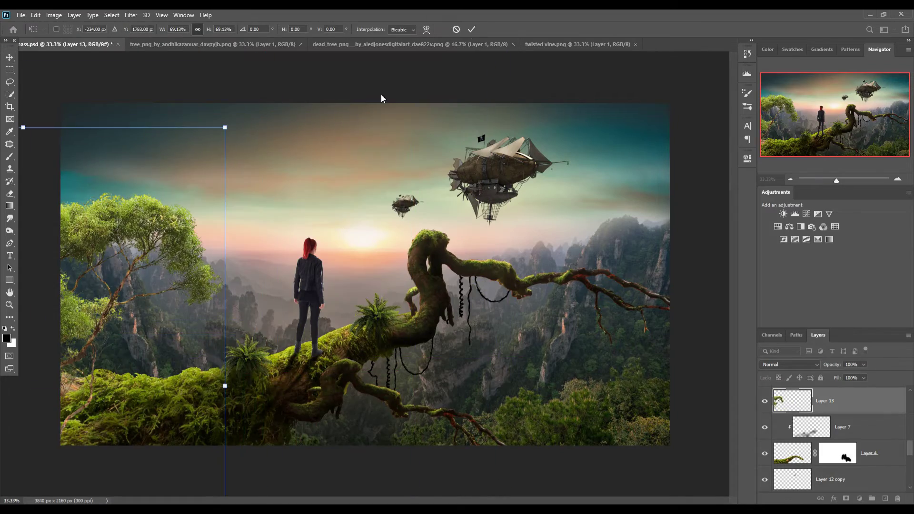
{"action": "key", "text": "Return"}
{"action": "left_click_drag", "start_coordinate": [393, 203], "coordinate": [120, 174]}
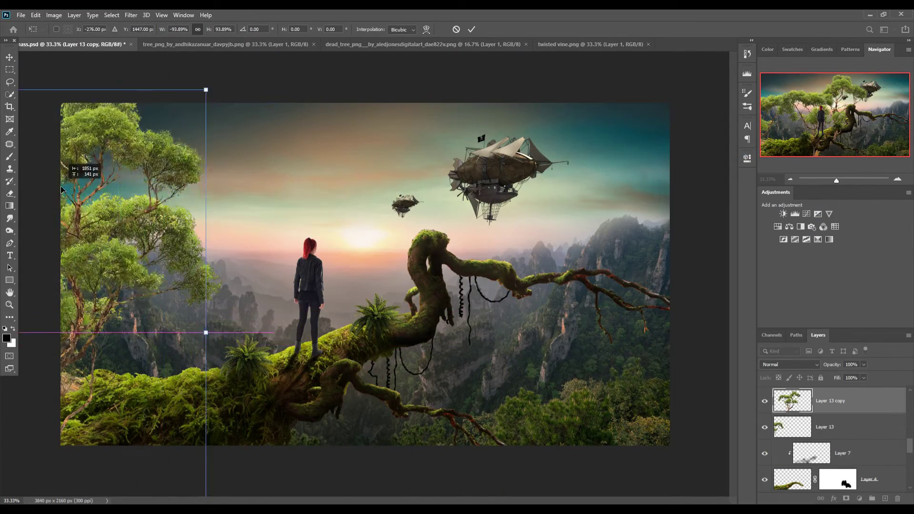
{"action": "key", "text": "Return"}
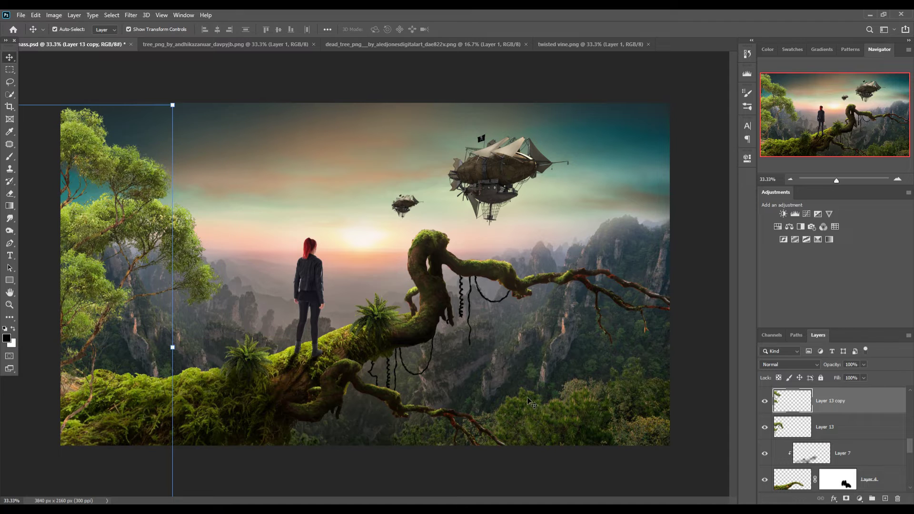
Darken the tree with a clipped Curves adjustment and bring in the birds image
{"action": "left_click", "coordinate": [807, 214]}
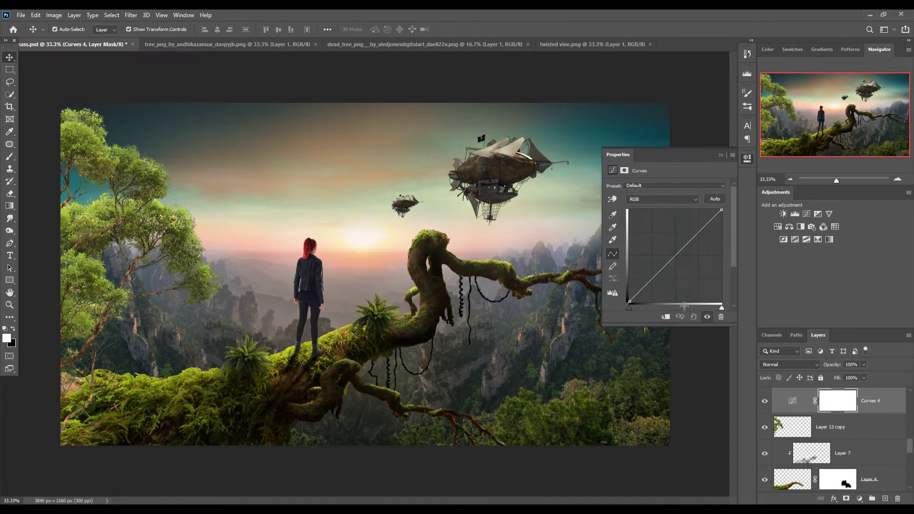
{"action": "left_click_drag", "start_coordinate": [686, 247], "coordinate": [689, 268]}
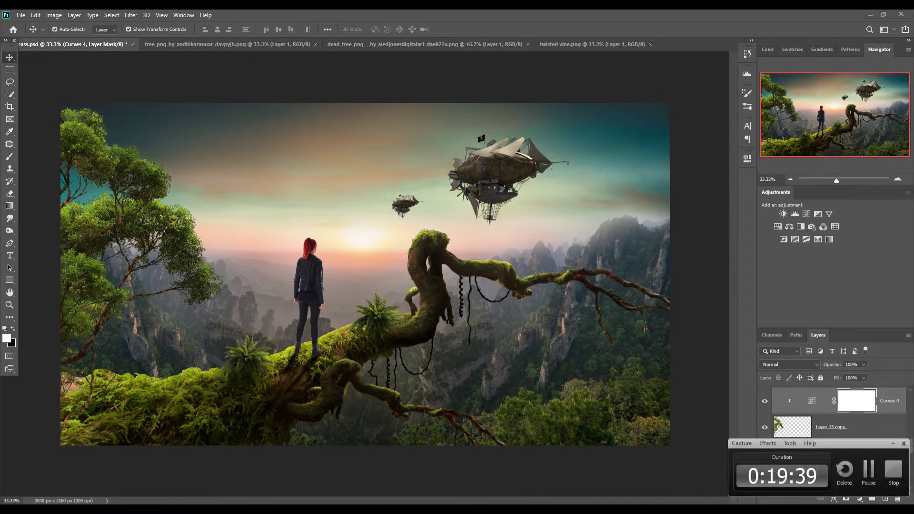
{"action": "key", "text": "ctrl+o"}
{"action": "double_click", "coordinate": [570, 323]}
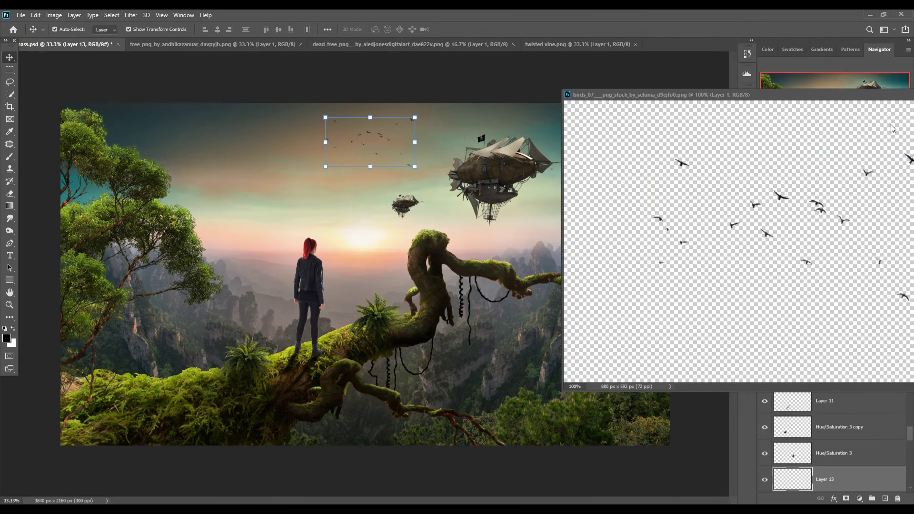
Place the bird flock, then add a smaller duplicate flock to its left above the woman
{"action": "key", "text": "Return"}
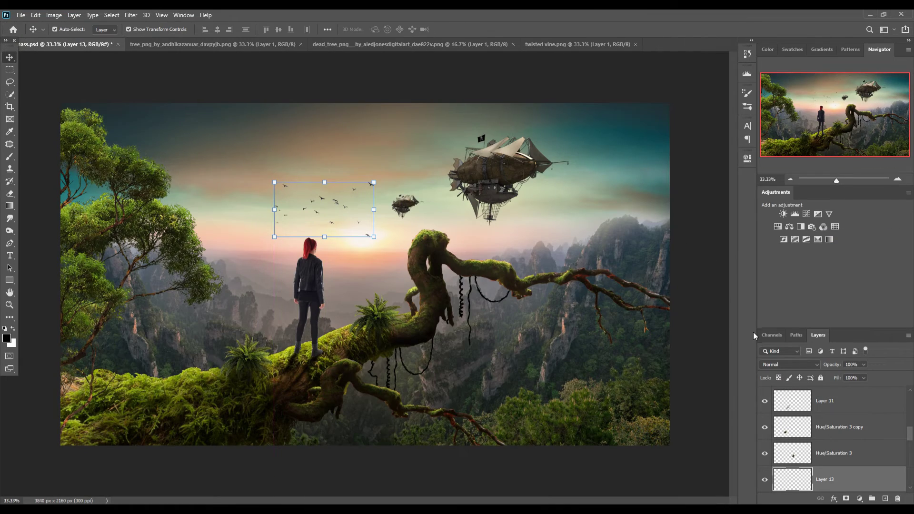
{"action": "right_click", "coordinate": [849, 482]}
{"action": "left_click", "coordinate": [809, 130]}
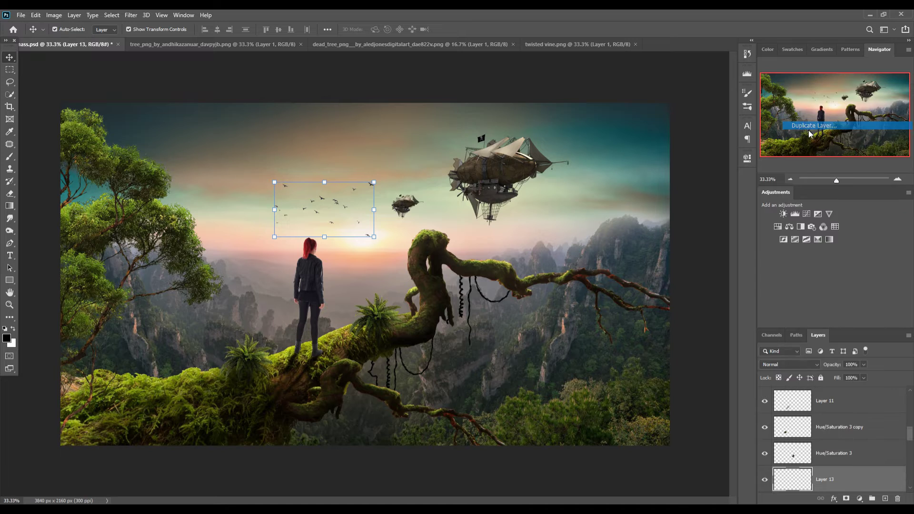
{"action": "left_click", "coordinate": [536, 150]}
{"action": "key", "text": "ctrl+t"}
{"action": "mouse_move", "coordinate": [328, 219]}
{"action": "left_mouse_down"}
{"action": "mouse_move", "coordinate": [240, 221]}
{"action": "mouse_move", "coordinate": [259, 214]}
{"action": "left_mouse_up"}
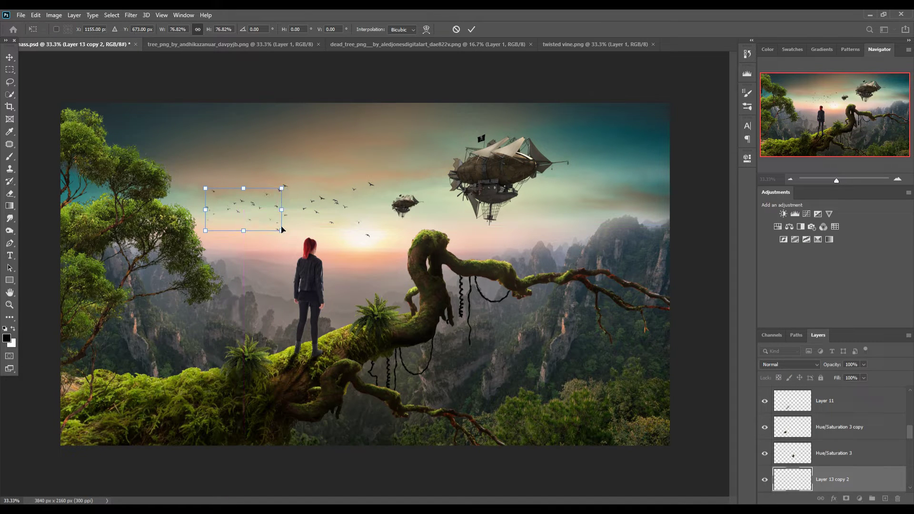
{"action": "left_click", "coordinate": [472, 29]}
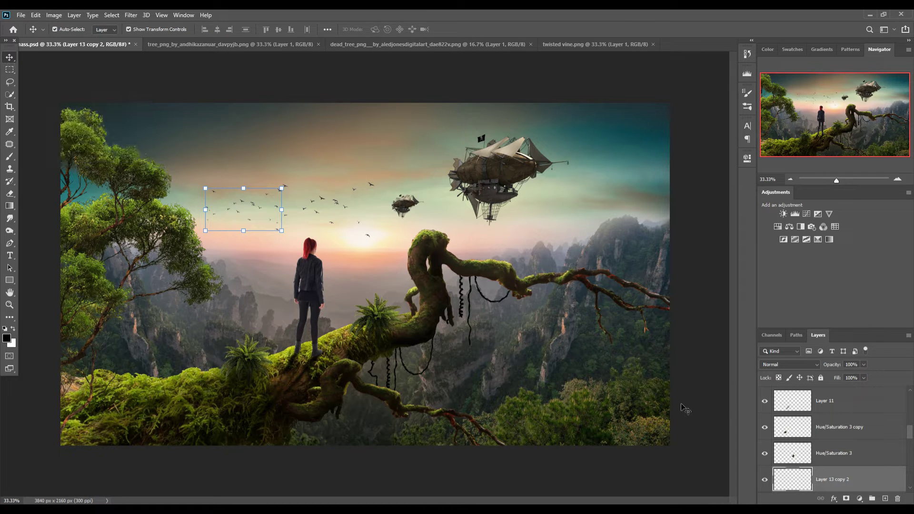
Add a new layer clipped to the valley layer in Linear Dodge (Add) mode
{"action": "scroll", "coordinate": [906, 408], "scroll_direction": "down", "scroll_amount": 1}
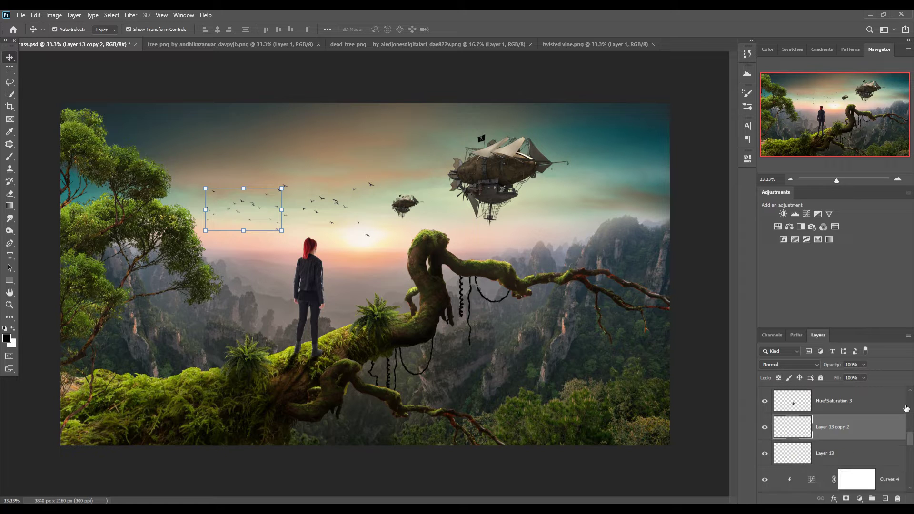
{"action": "scroll", "coordinate": [905, 412], "scroll_direction": "down", "scroll_amount": 1}
{"action": "scroll", "coordinate": [902, 414], "scroll_direction": "down", "scroll_amount": 2}
{"action": "scroll", "coordinate": [900, 418], "scroll_direction": "down", "scroll_amount": 1}
{"action": "left_click", "coordinate": [896, 425]}
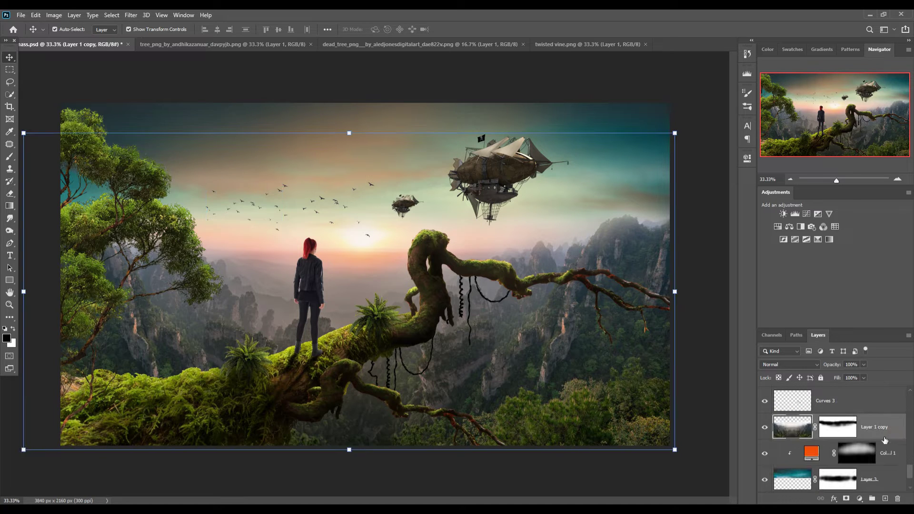
{"action": "left_click", "coordinate": [886, 499]}
{"action": "right_click", "coordinate": [876, 431]}
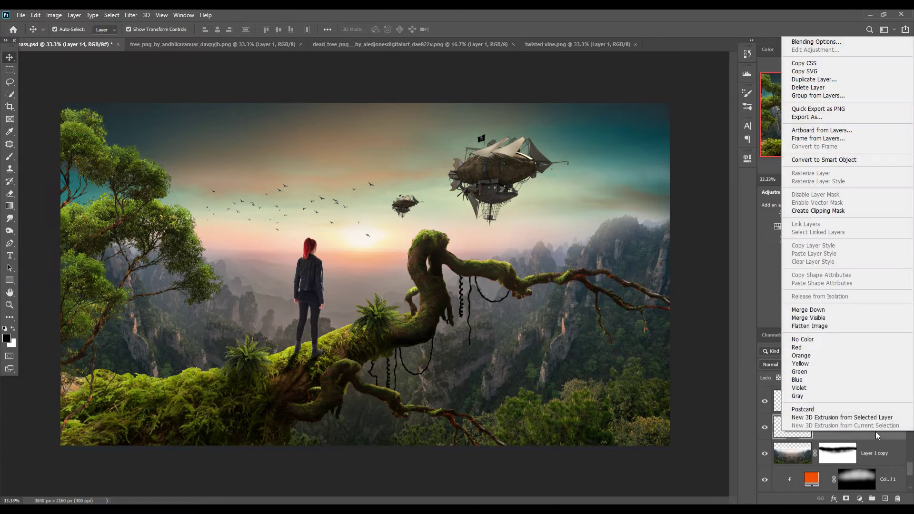
{"action": "left_click", "coordinate": [806, 212]}
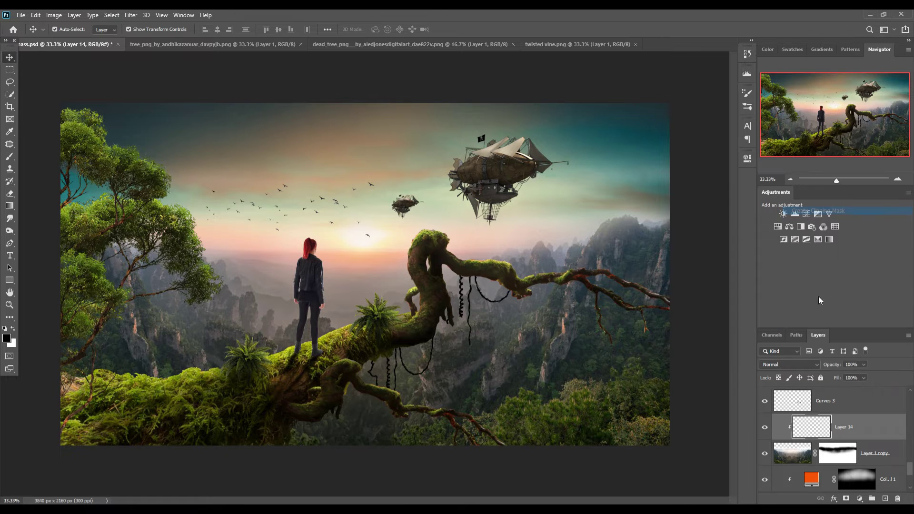
{"action": "left_click", "coordinate": [800, 366]}
Add an orange Solid Color fill layer
{"action": "left_click", "coordinate": [864, 500]}
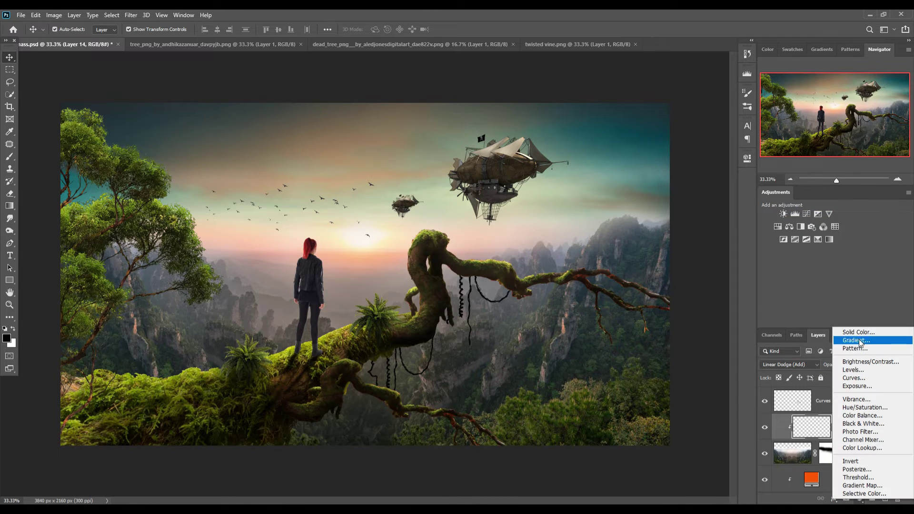
{"action": "left_click", "coordinate": [860, 332]}
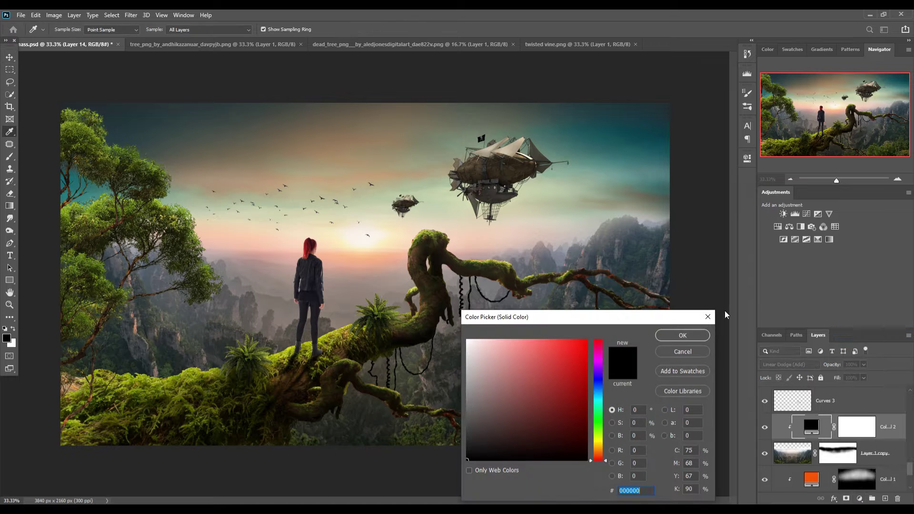
{"action": "left_click", "coordinate": [591, 344]}
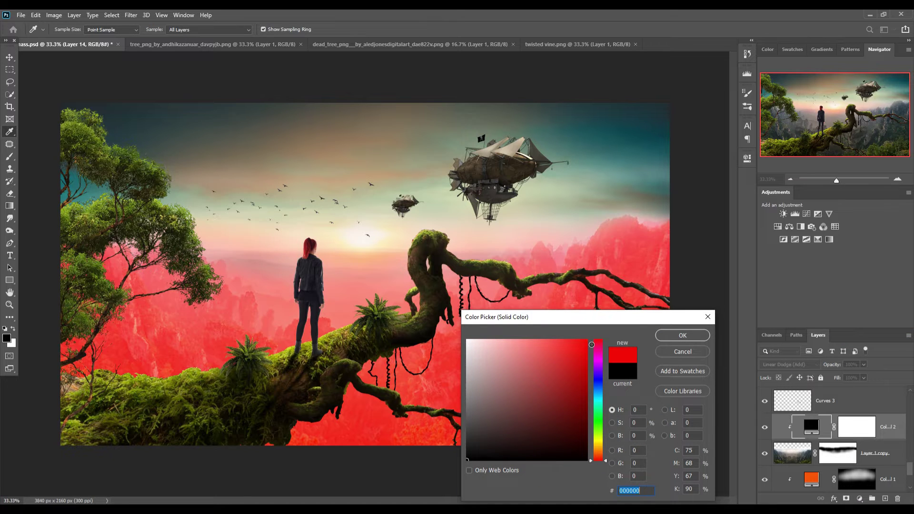
{"action": "left_click", "coordinate": [598, 450]}
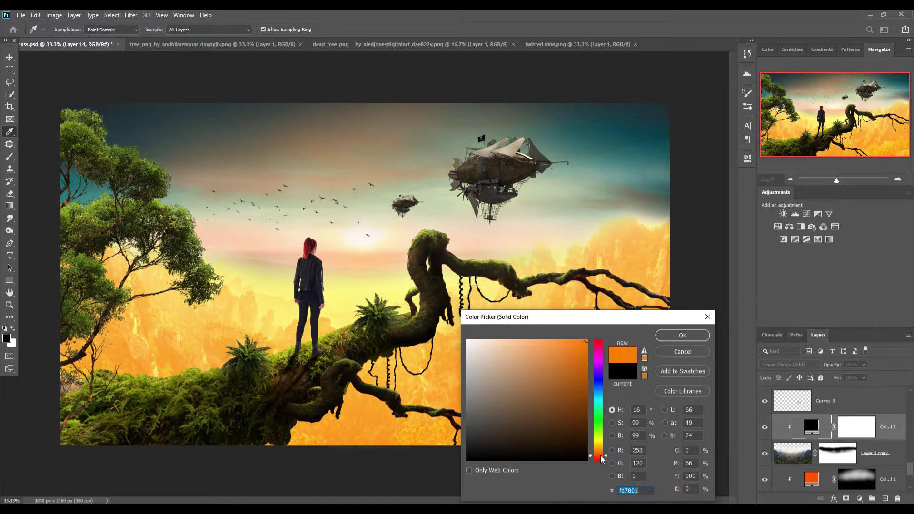
{"action": "left_click_drag", "start_coordinate": [603, 459], "coordinate": [602, 458]}
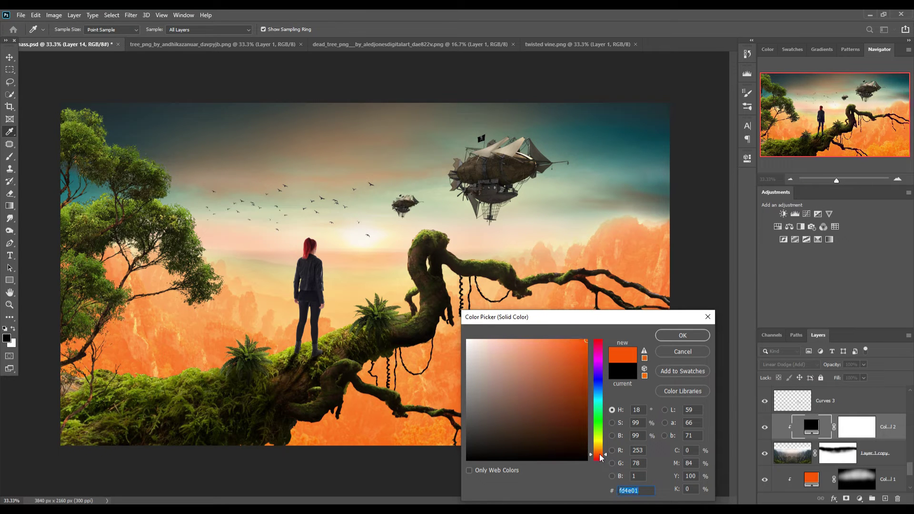
{"action": "left_click", "coordinate": [683, 335]}
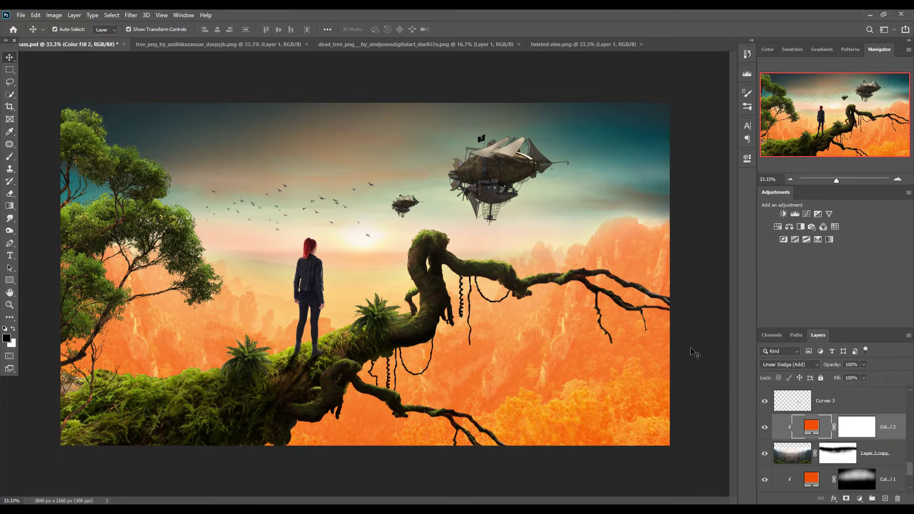
Raise the Underlying Layer Blend If slider so the orange affects only brighter valley tones
{"action": "right_click", "coordinate": [816, 432]}
{"action": "left_click", "coordinate": [808, 241]}
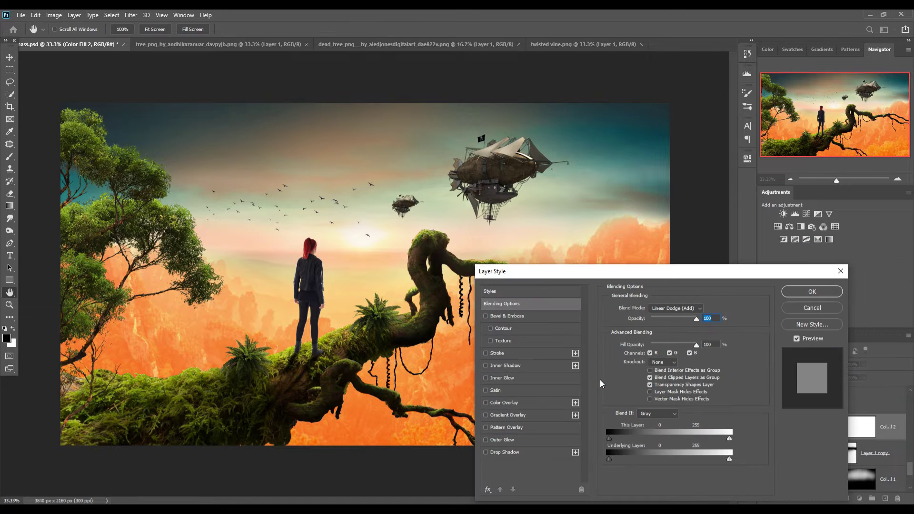
{"action": "left_click_drag", "start_coordinate": [630, 460], "coordinate": [660, 463]}
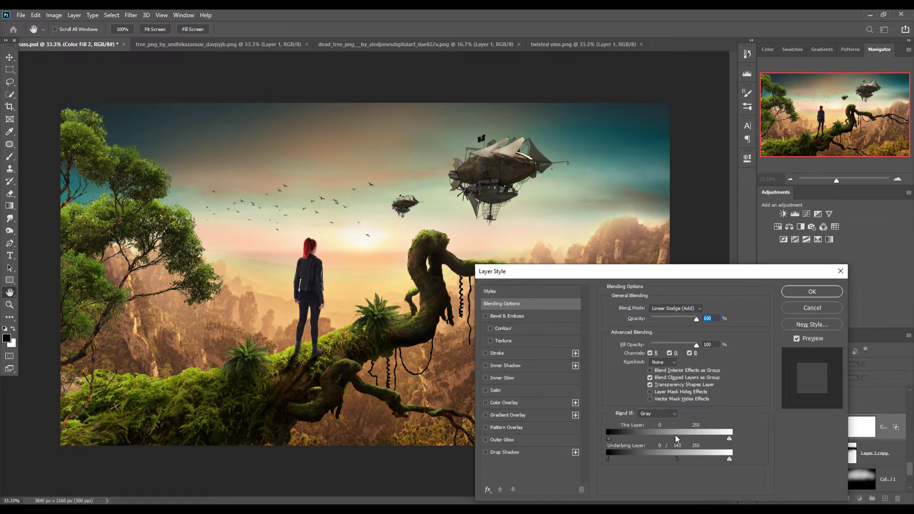
{"action": "left_click", "coordinate": [823, 291]}
{"action": "left_click", "coordinate": [863, 427]}
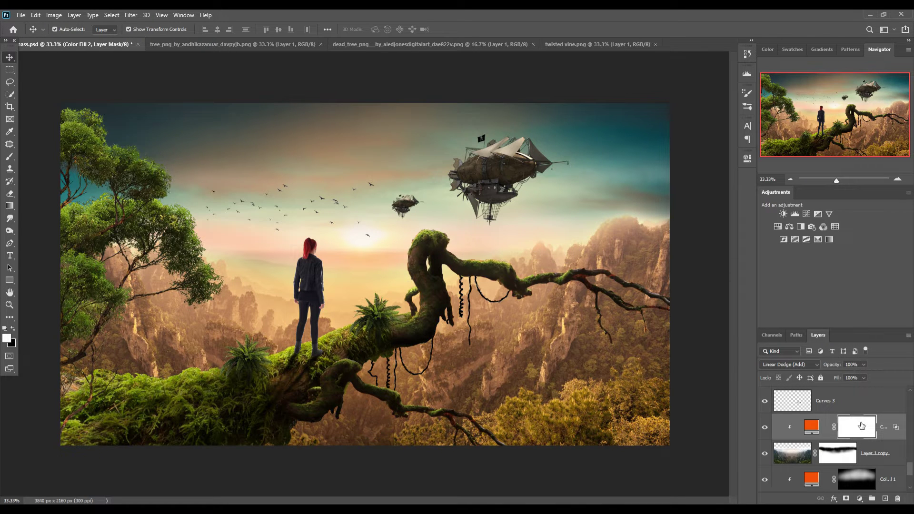
Invert the Color Fill 2 mask and brush faint glow across the landscape with a 1400 px brush
{"action": "key", "text": "ctrl+i"}
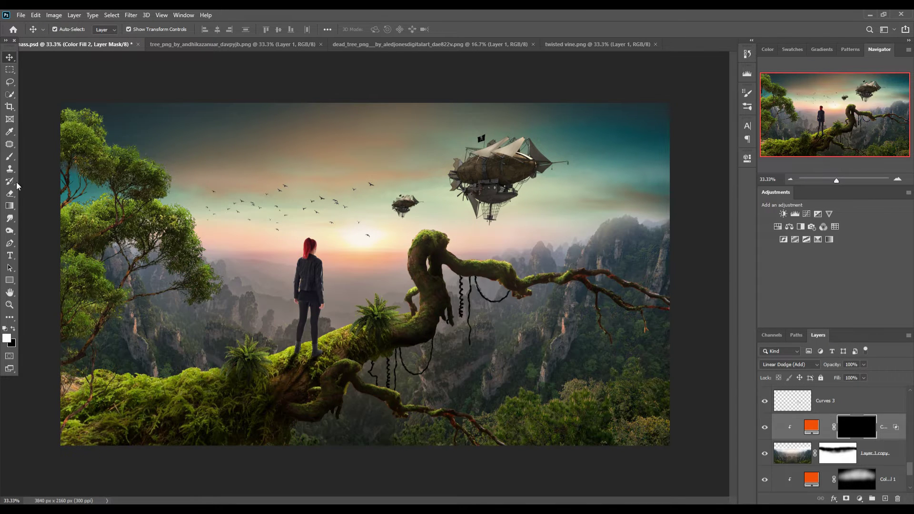
{"action": "key", "text": "b"}
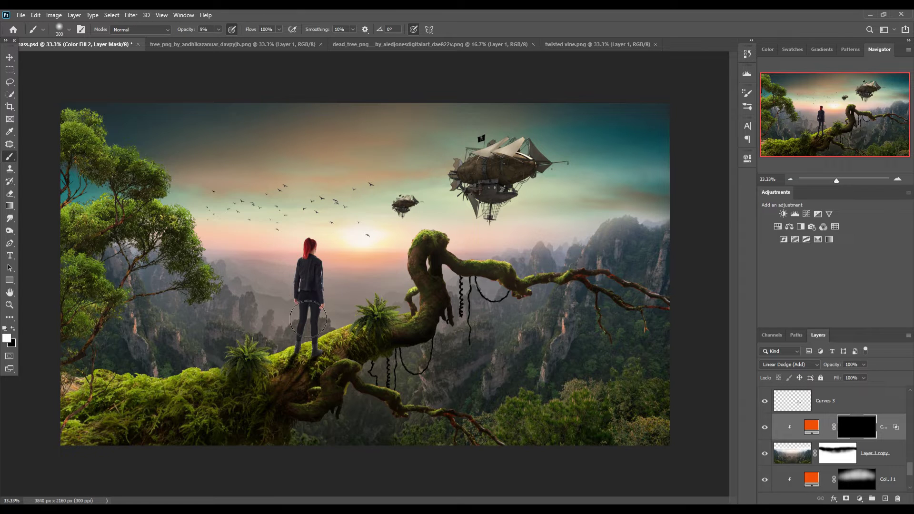
{"action": "key", "text": "bracketright"}
{"action": "key", "text": "bracketright"}
{"action": "key", "text": "bracketright"}
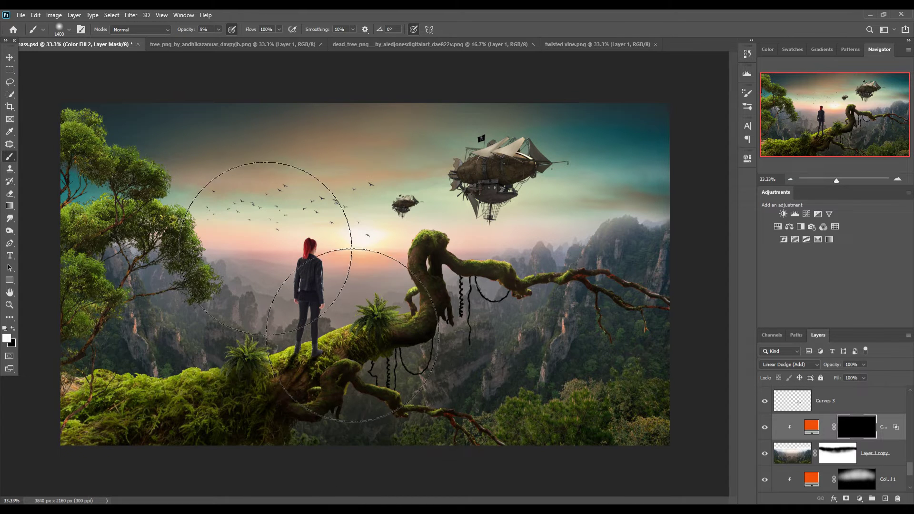
{"action": "mouse_move", "coordinate": [265, 249]}
{"action": "left_mouse_down"}
{"action": "mouse_move", "coordinate": [270, 273]}
{"action": "mouse_move", "coordinate": [569, 264]}
{"action": "mouse_move", "coordinate": [454, 315]}
{"action": "mouse_move", "coordinate": [249, 341]}
{"action": "left_mouse_up"}
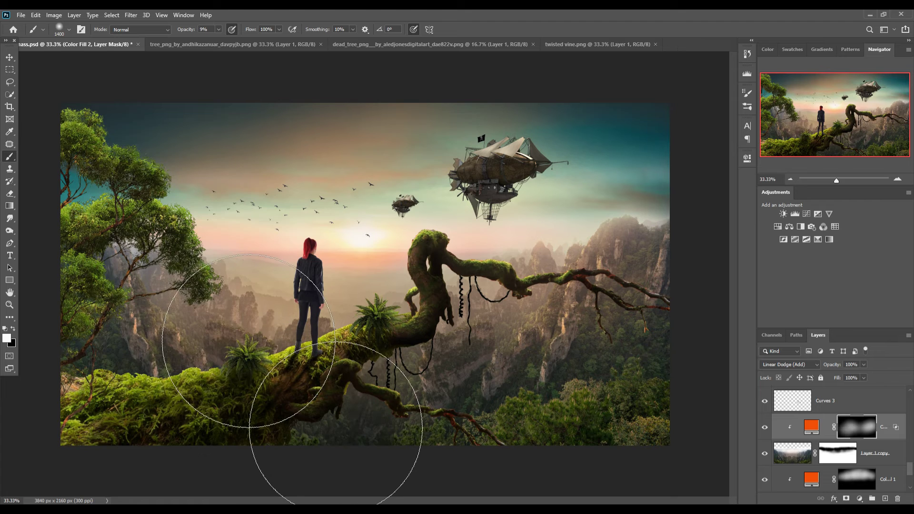
{"action": "left_click_drag", "start_coordinate": [249, 341], "coordinate": [110, 141]}
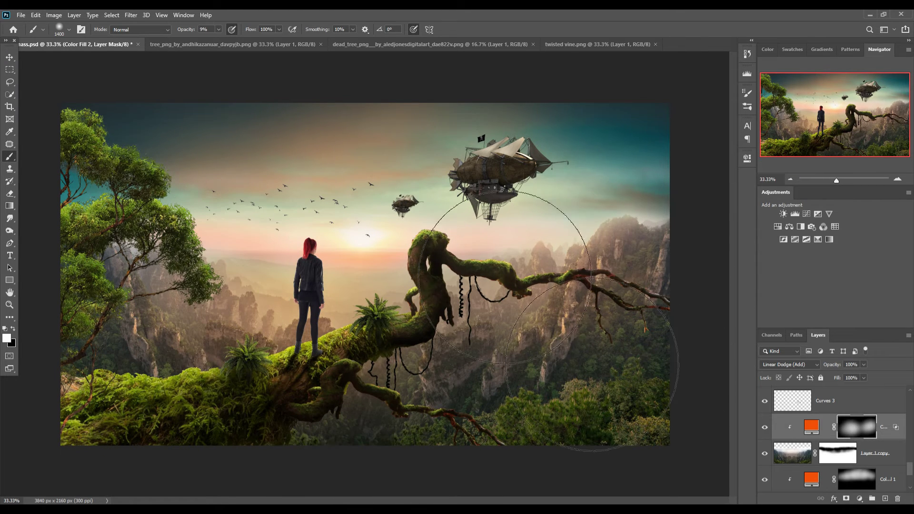
Add a new layer above Layer 7, clipped and set to Linear Dodge (Add)
{"action": "key", "text": "v"}
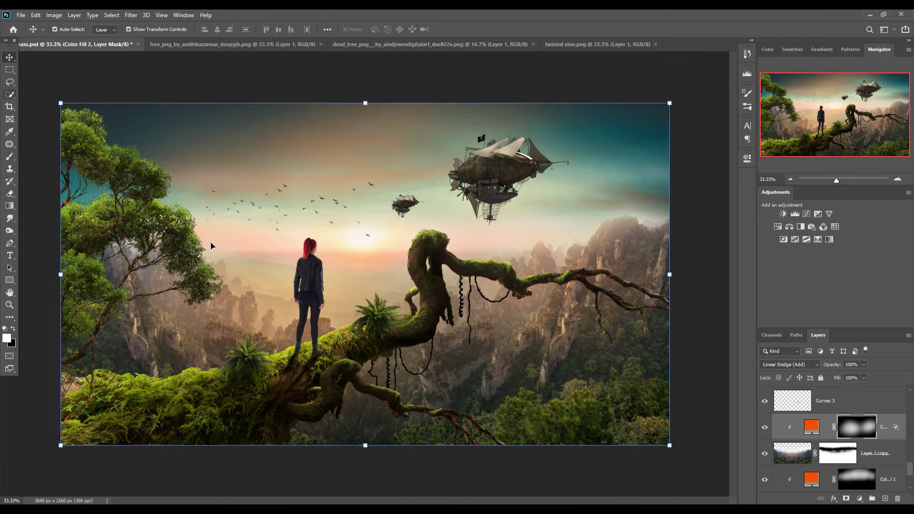
{"action": "scroll", "coordinate": [838, 428], "scroll_direction": "up", "scroll_amount": 3}
{"action": "left_click", "coordinate": [881, 404]}
{"action": "left_click", "coordinate": [886, 498]}
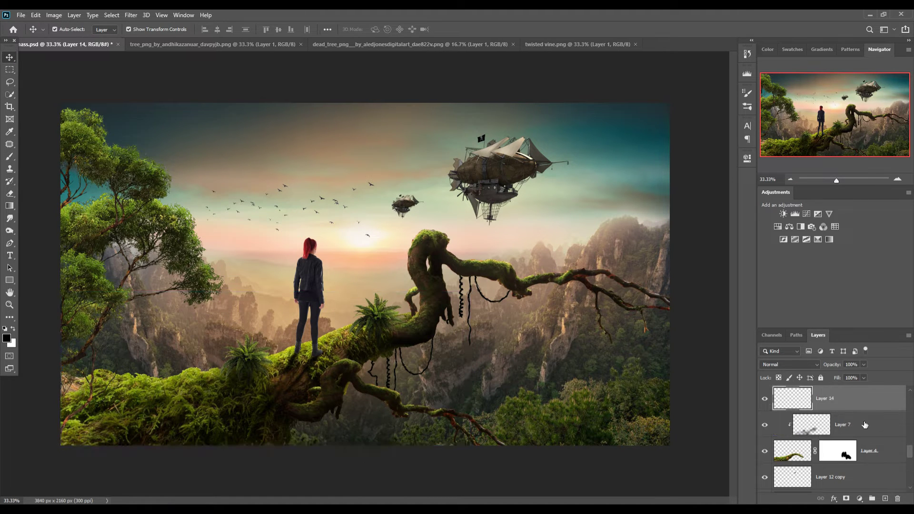
{"action": "right_click", "coordinate": [850, 400]}
{"action": "left_click", "coordinate": [754, 284]}
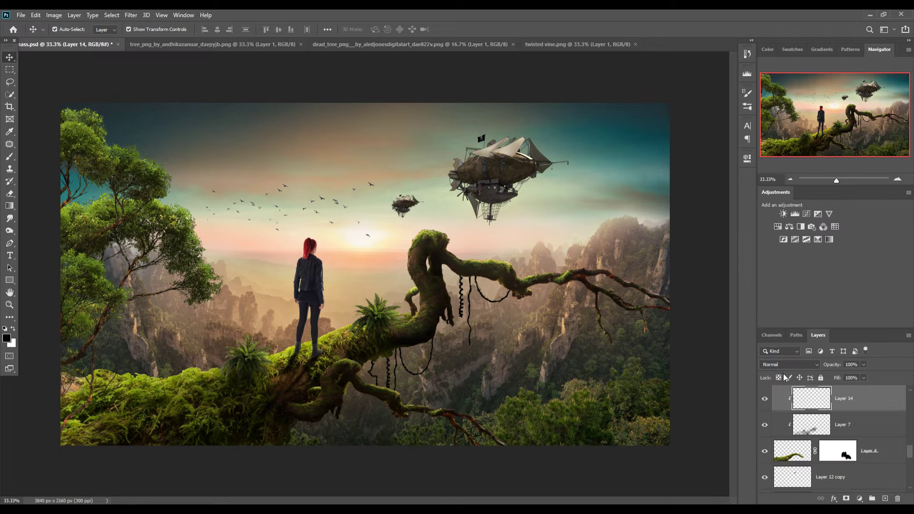
{"action": "left_click", "coordinate": [789, 364]}
{"action": "left_click", "coordinate": [786, 361]}
Add an orange Solid Color fill layer
{"action": "left_click", "coordinate": [860, 498]}
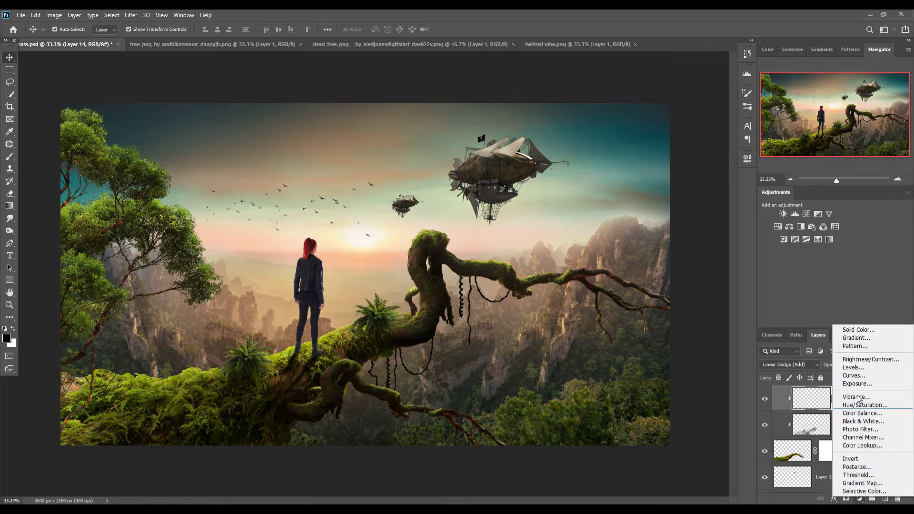
{"action": "left_click", "coordinate": [858, 329]}
{"action": "left_click_drag", "start_coordinate": [581, 351], "coordinate": [587, 341]}
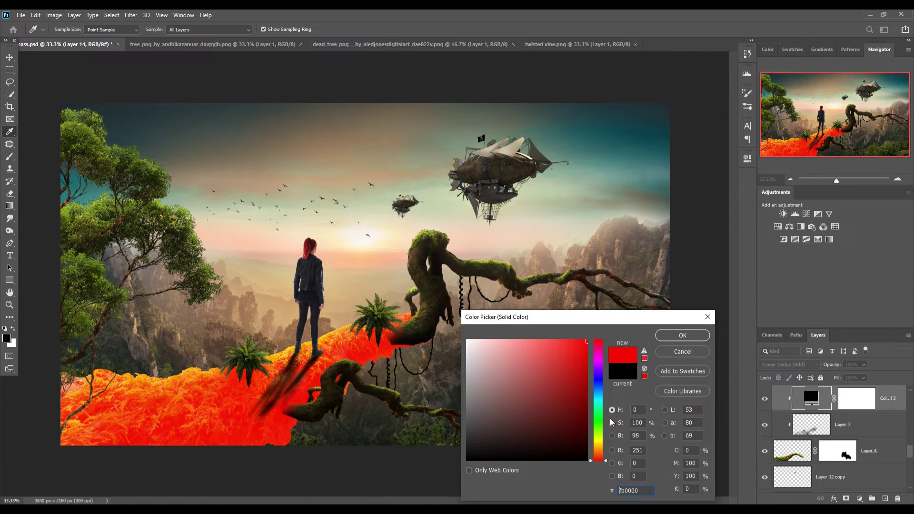
{"action": "left_click_drag", "start_coordinate": [601, 451], "coordinate": [601, 453]}
{"action": "left_click", "coordinate": [683, 335]}
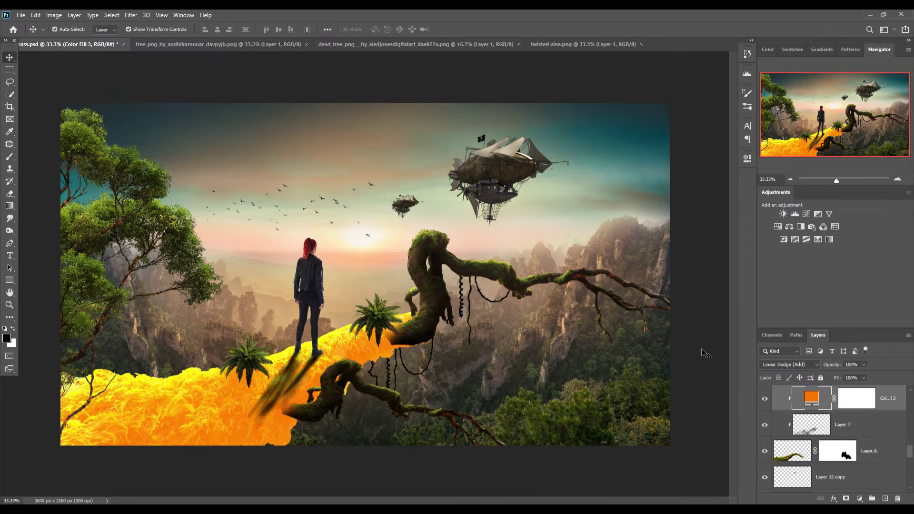
Set the fill's Blend If Underlying Layer to 0/144 so only bright moss glows
{"action": "right_click", "coordinate": [809, 400]}
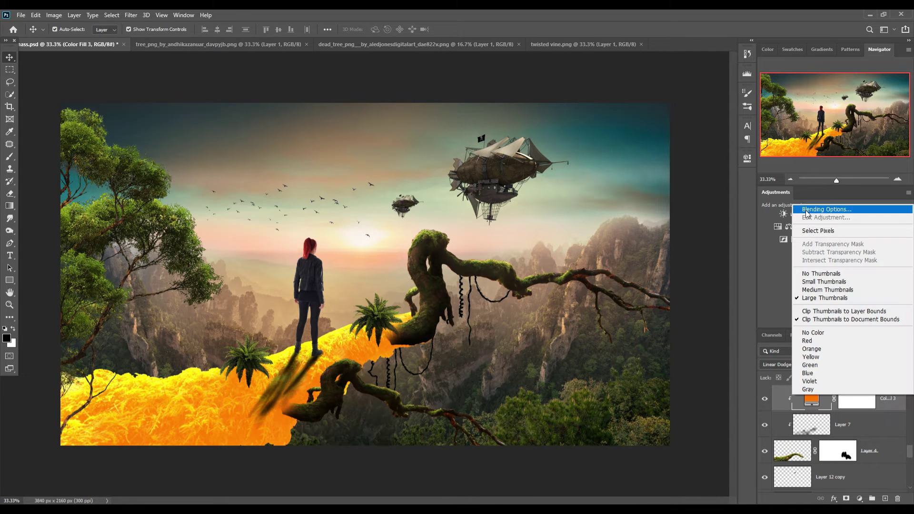
{"action": "left_click", "coordinate": [809, 208]}
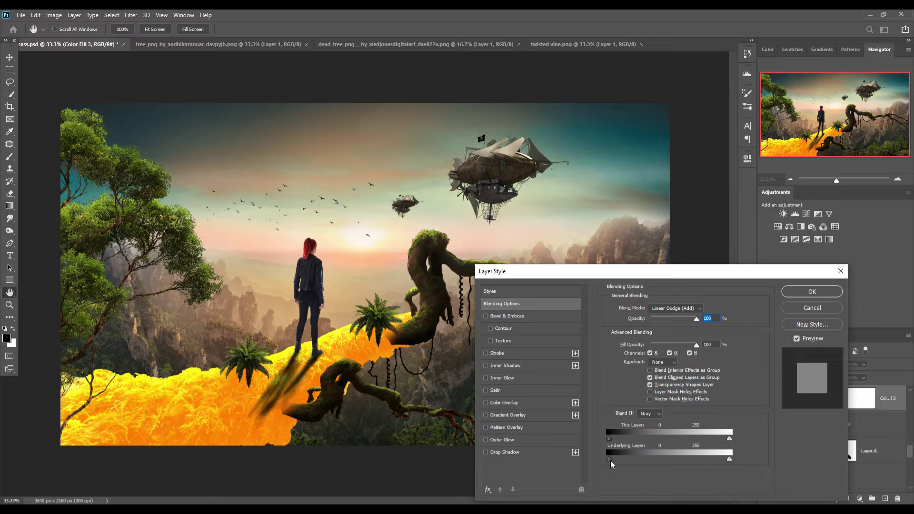
{"action": "left_click_drag", "start_coordinate": [611, 461], "coordinate": [678, 457]}
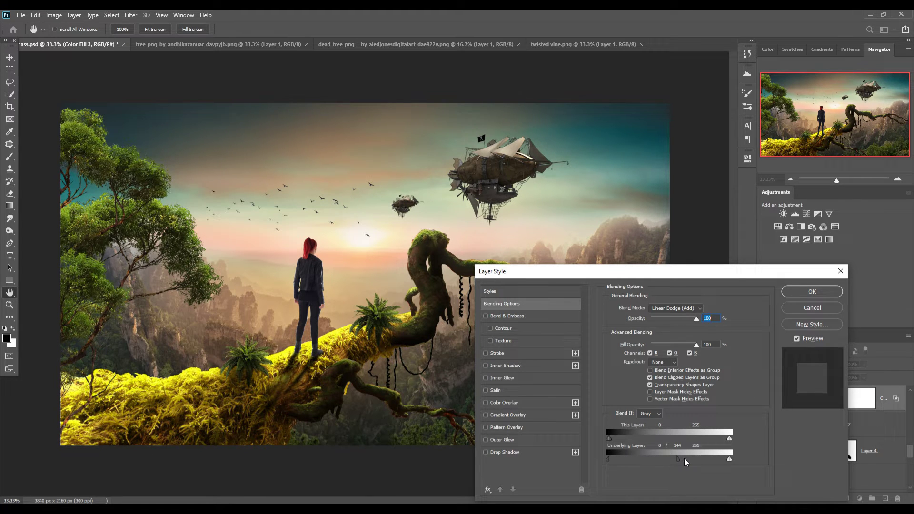
{"action": "left_click", "coordinate": [818, 293]}
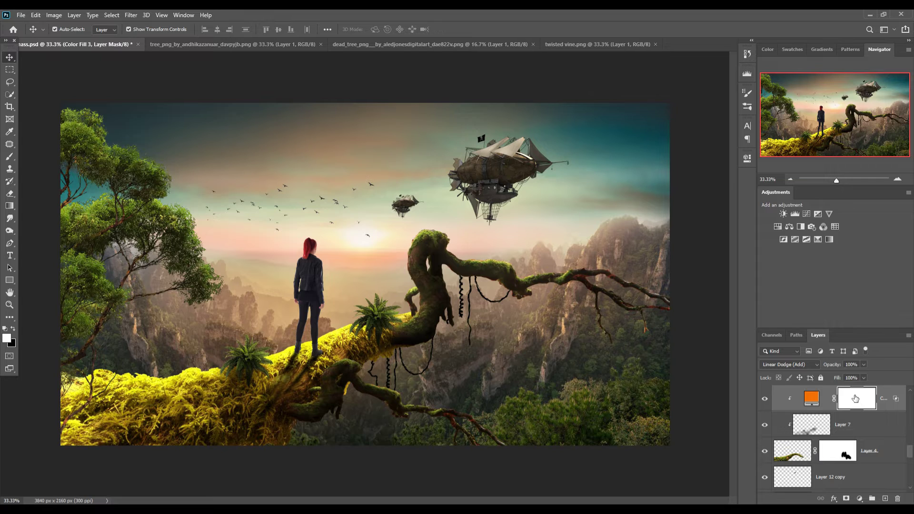
Invert the Color Fill 3 mask and paint glow back along the lower-left moss at 43% opacity
{"action": "key", "text": "ctrl+i"}
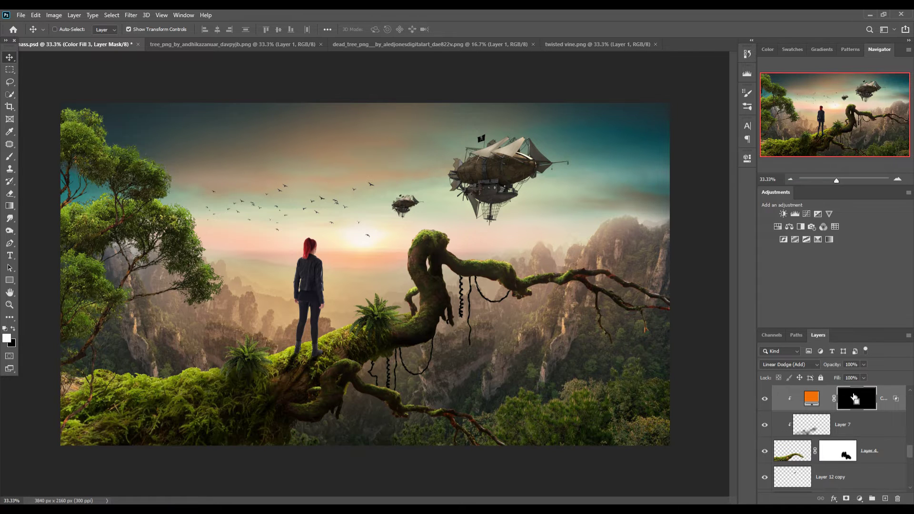
{"action": "left_click", "coordinate": [10, 156]}
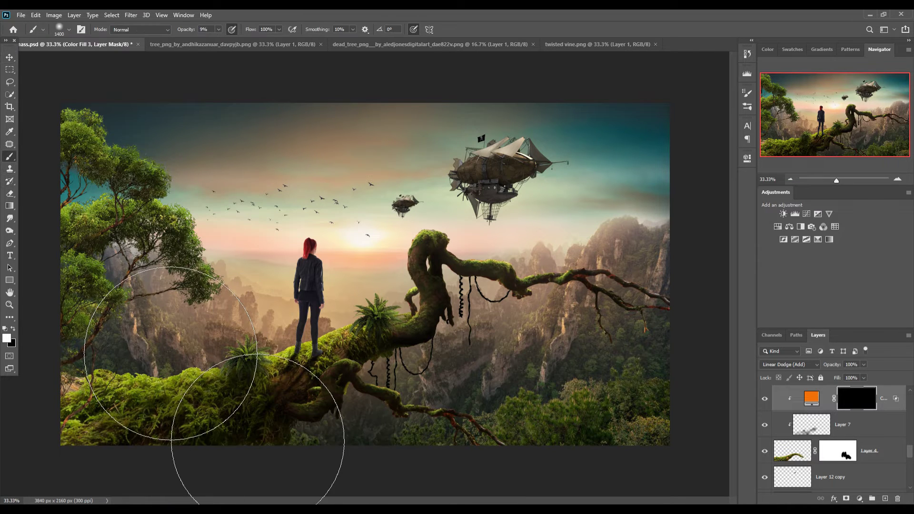
{"action": "left_click_drag", "start_coordinate": [316, 429], "coordinate": [192, 379]}
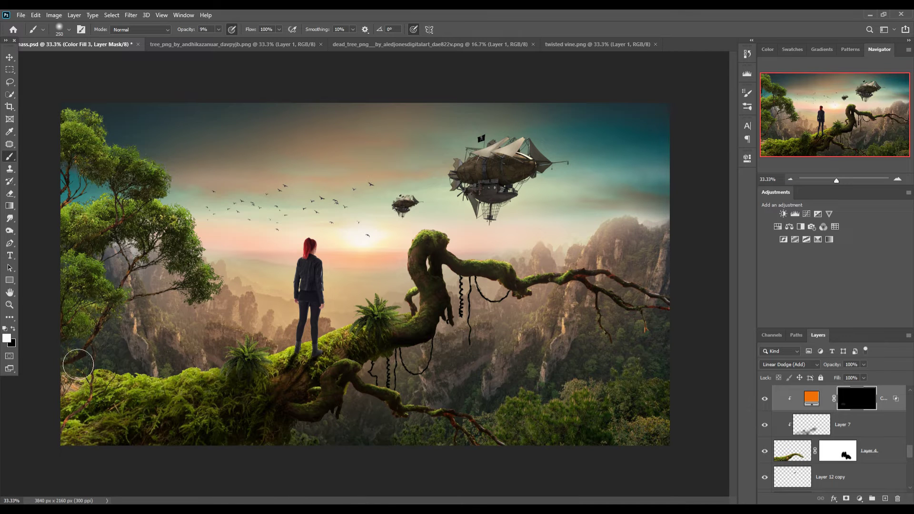
{"action": "left_click", "coordinate": [212, 30]}
{"action": "type", "text": "43"}
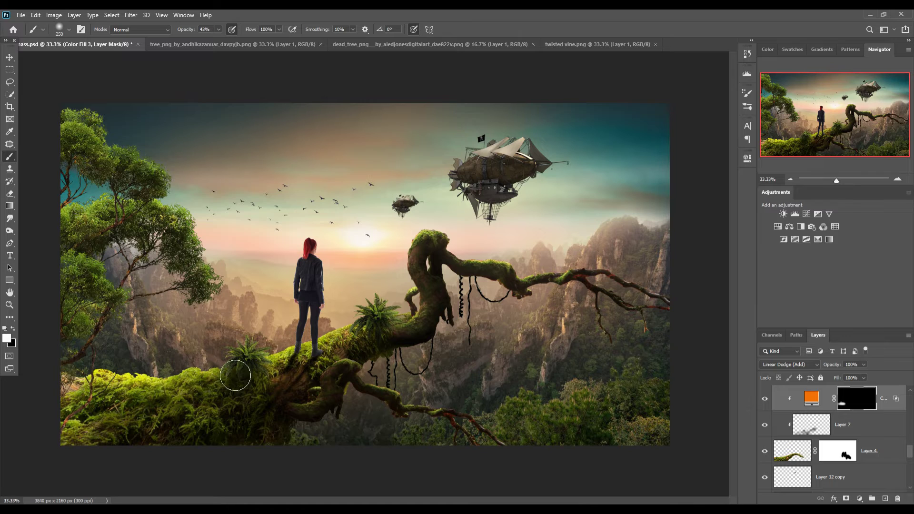
{"action": "left_click_drag", "start_coordinate": [280, 365], "coordinate": [378, 315]}
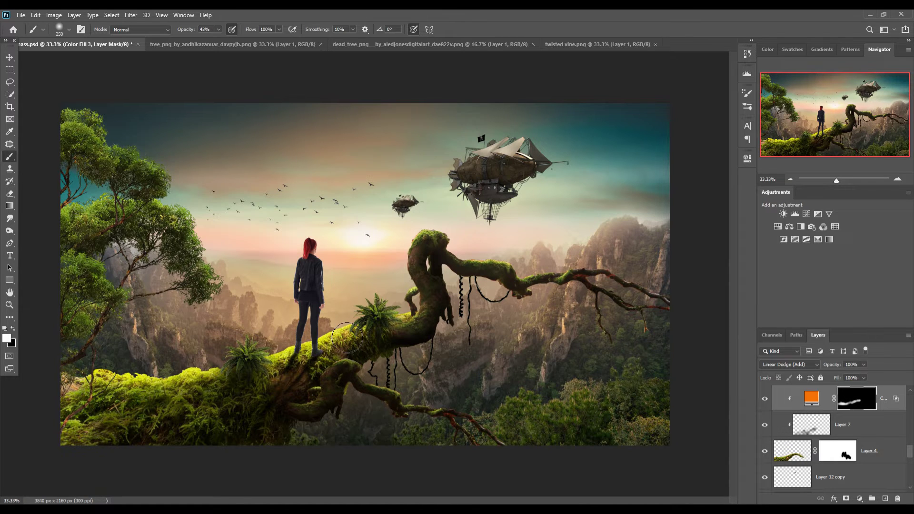
{"action": "left_click", "coordinate": [10, 57]}
Add a new layer clipped to the twisted branch (Layer 6) in Linear Dodge (Add)
{"action": "left_click", "coordinate": [422, 251]}
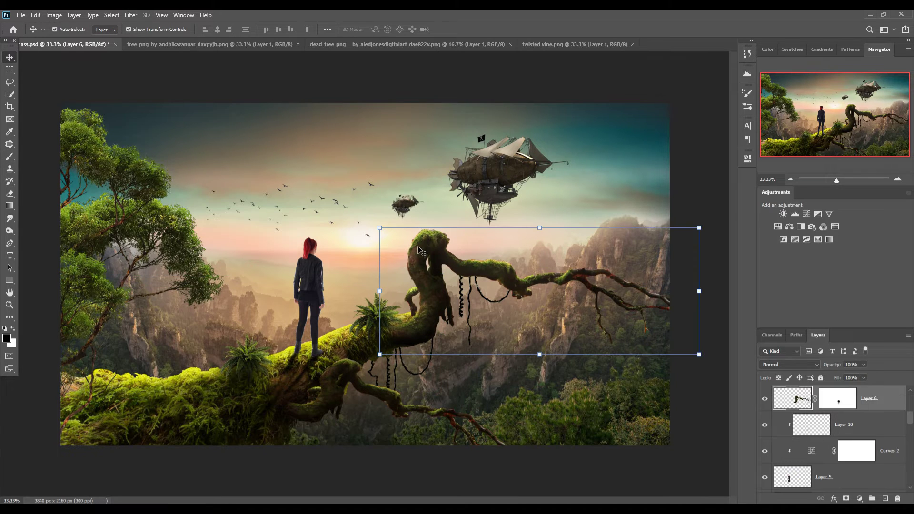
{"action": "scroll", "coordinate": [819, 409], "scroll_direction": "up", "scroll_amount": 1}
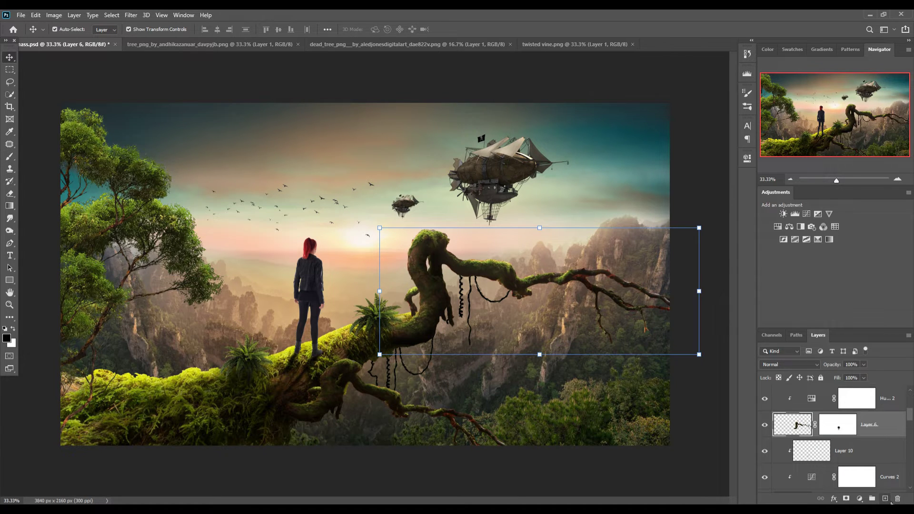
{"action": "left_click", "coordinate": [885, 499]}
{"action": "left_click", "coordinate": [790, 365]}
{"action": "left_click", "coordinate": [796, 365]}
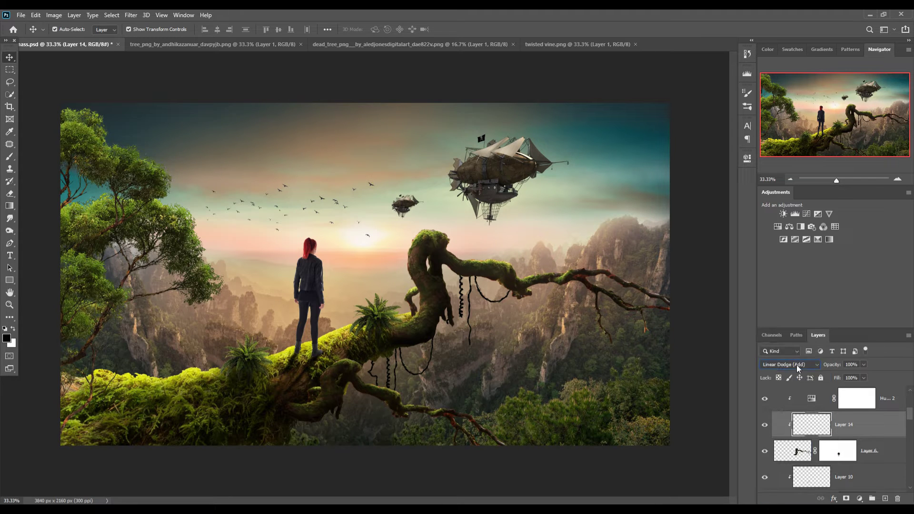
Add an orange Solid Color fill (#fc7e03)
{"action": "left_click", "coordinate": [860, 499]}
{"action": "left_click", "coordinate": [833, 325]}
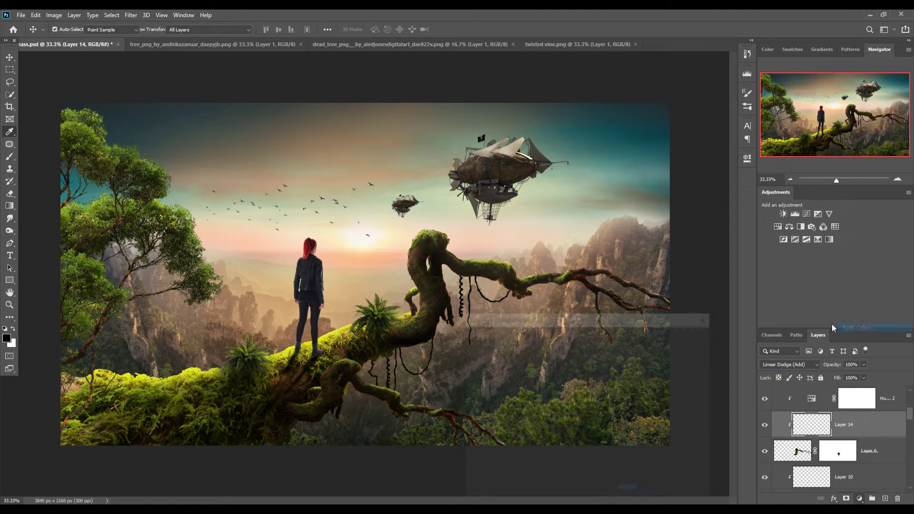
{"action": "left_click", "coordinate": [586, 342]}
{"action": "left_click", "coordinate": [600, 451]}
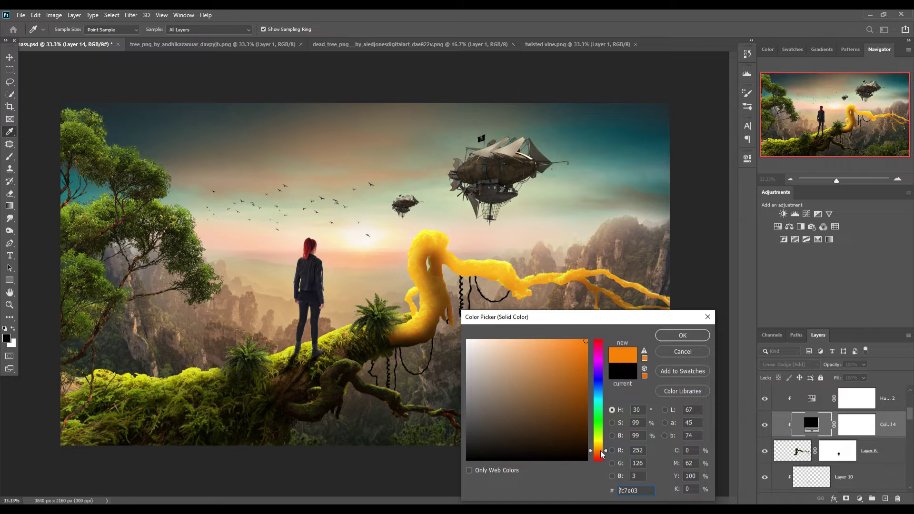
{"action": "left_click", "coordinate": [672, 339]}
Set Blend If Underlying to 0/79 and invert the fill's mask to hide the glow
{"action": "right_click", "coordinate": [813, 429]}
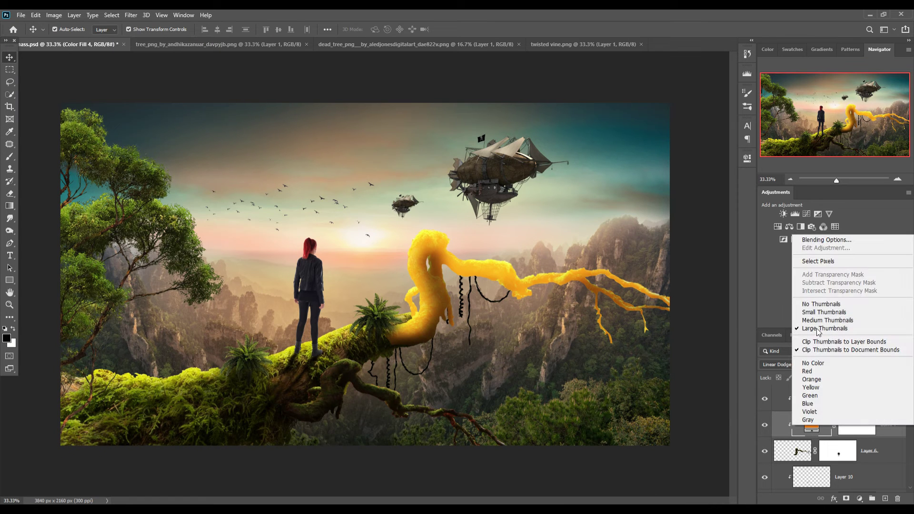
{"action": "left_click", "coordinate": [824, 240]}
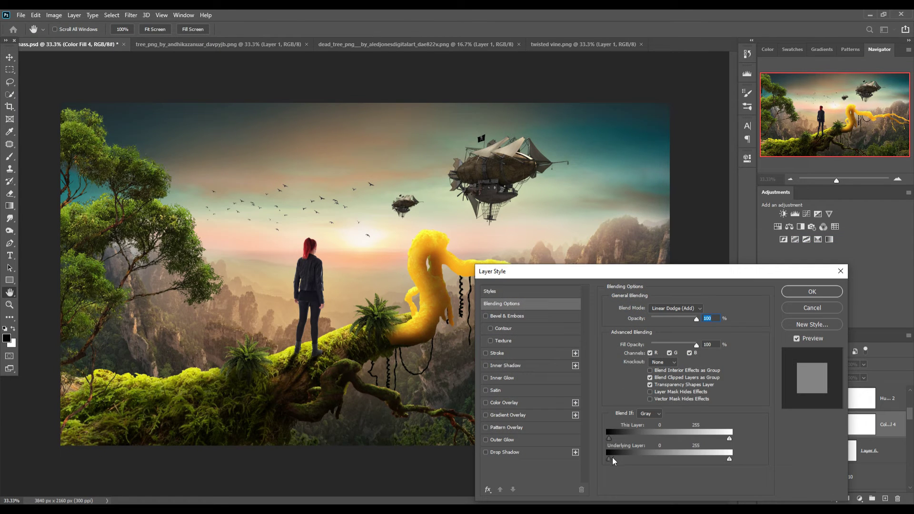
{"action": "left_click_drag", "start_coordinate": [610, 458], "coordinate": [647, 459]}
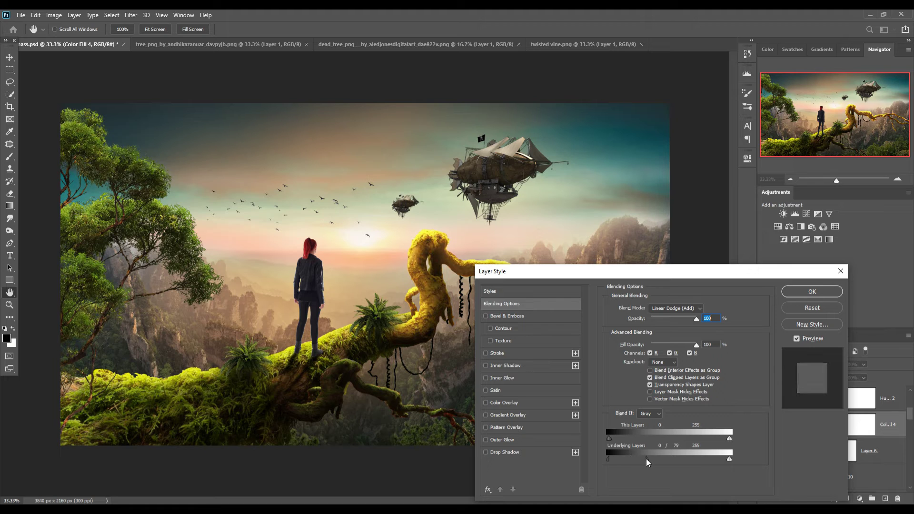
{"action": "left_click", "coordinate": [866, 430]}
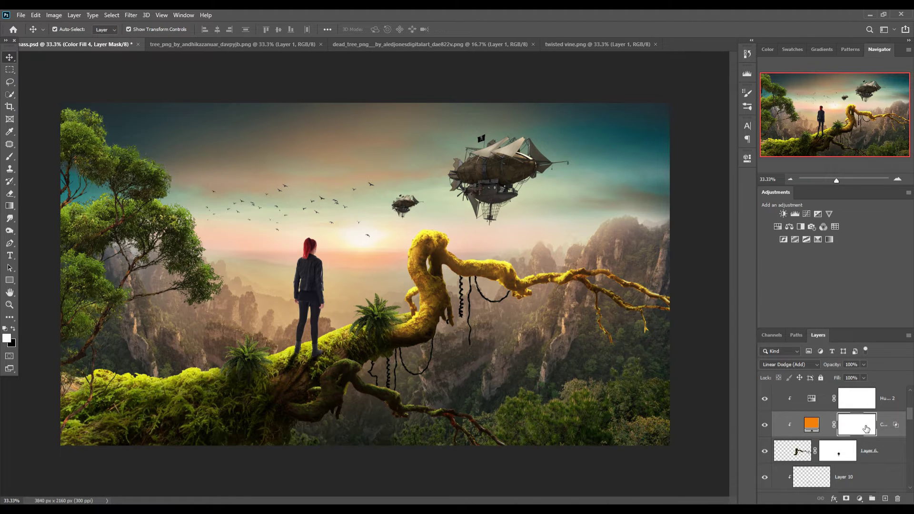
{"action": "key", "text": "ctrl+i"}
Paint glow along the branch top, then onto the thin hanging twig with a 90 px brush
{"action": "left_click", "coordinate": [9, 156]}
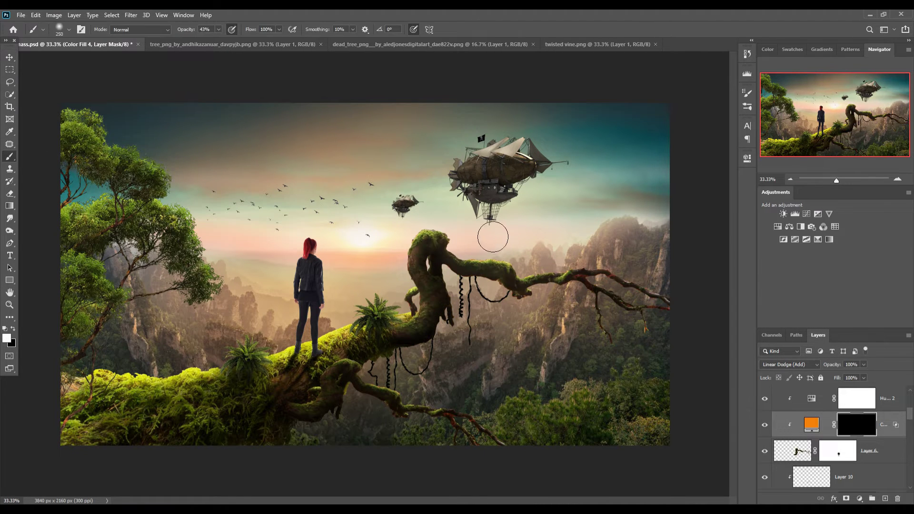
{"action": "mouse_move", "coordinate": [421, 233]}
{"action": "left_mouse_down"}
{"action": "mouse_move", "coordinate": [415, 302]}
{"action": "mouse_move", "coordinate": [428, 312]}
{"action": "mouse_move", "coordinate": [477, 247]}
{"action": "mouse_move", "coordinate": [586, 276]}
{"action": "mouse_move", "coordinate": [644, 311]}
{"action": "left_mouse_up"}
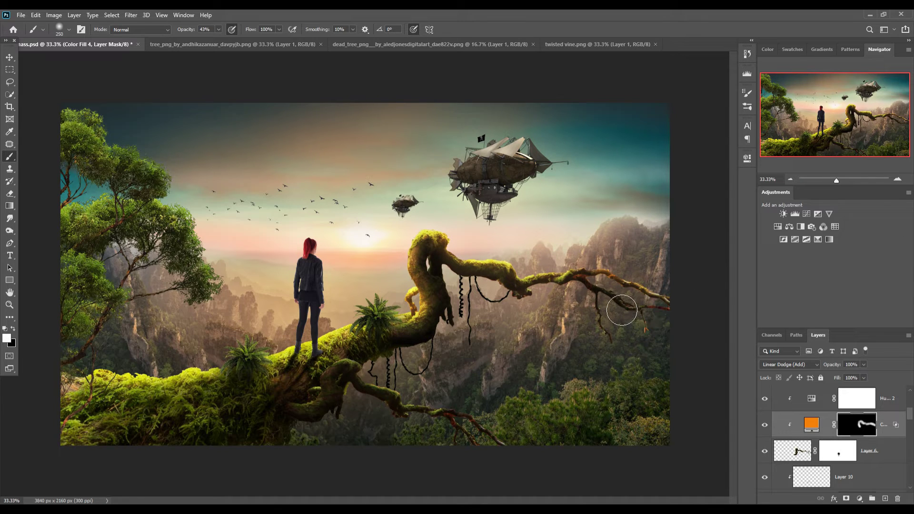
{"action": "key", "text": "bracketleft"}
{"action": "key", "text": "bracketleft"}
{"action": "key", "text": "bracketleft"}
{"action": "left_click_drag", "start_coordinate": [603, 312], "coordinate": [610, 339]}
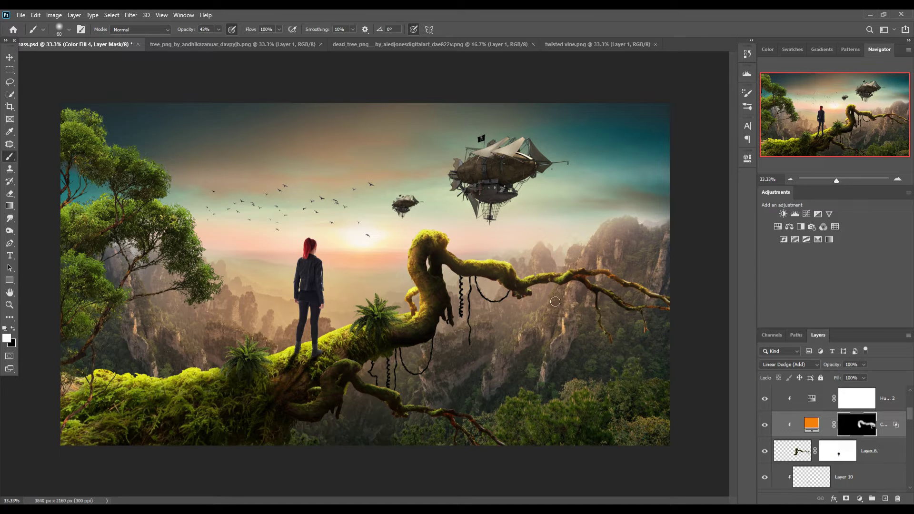
Select the dark vine layer, Layer 6 copy, below the woman
{"action": "left_click", "coordinate": [9, 58]}
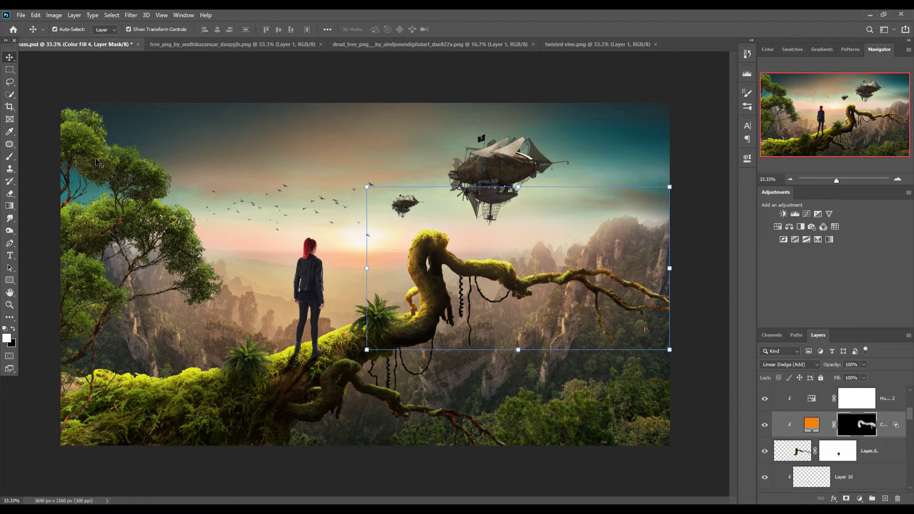
{"action": "left_click", "coordinate": [336, 372]}
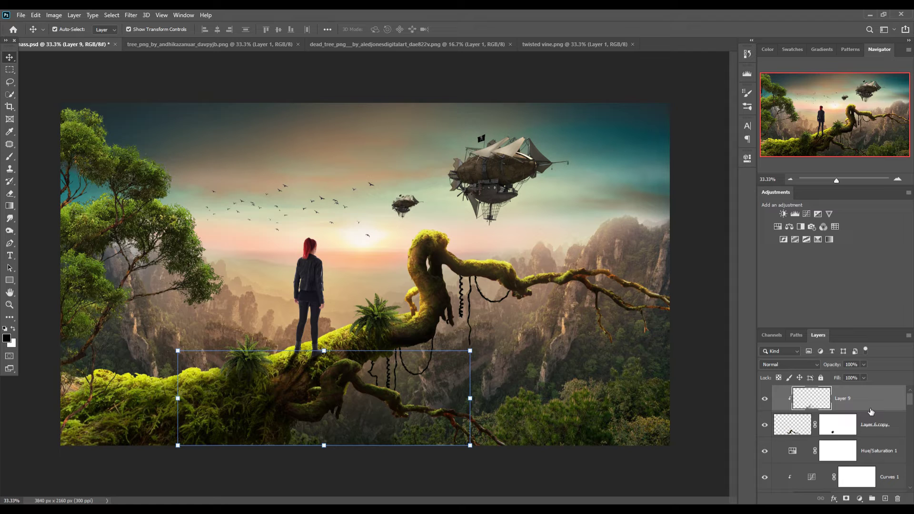
{"action": "scroll", "coordinate": [872, 442], "scroll_direction": "down", "scroll_amount": 1}
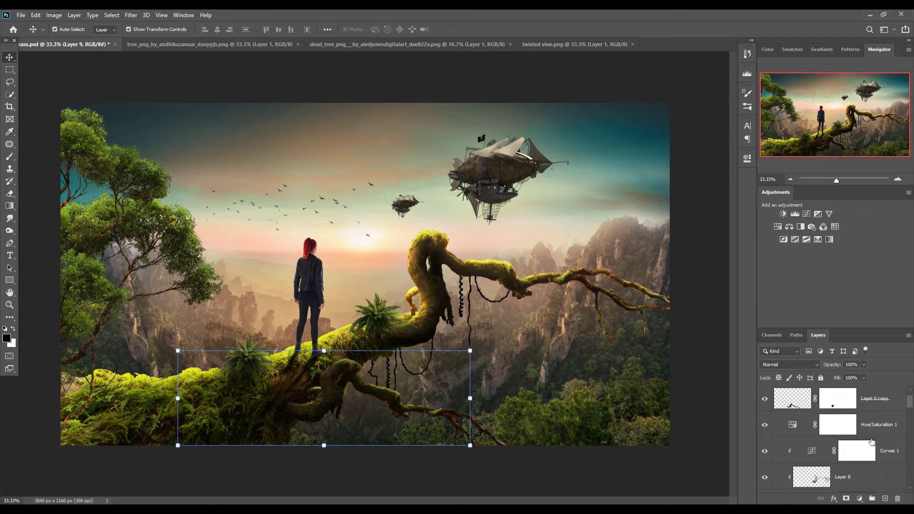
{"action": "scroll", "coordinate": [870, 441], "scroll_direction": "down", "scroll_amount": 2}
{"action": "scroll", "coordinate": [857, 438], "scroll_direction": "down", "scroll_amount": 2}
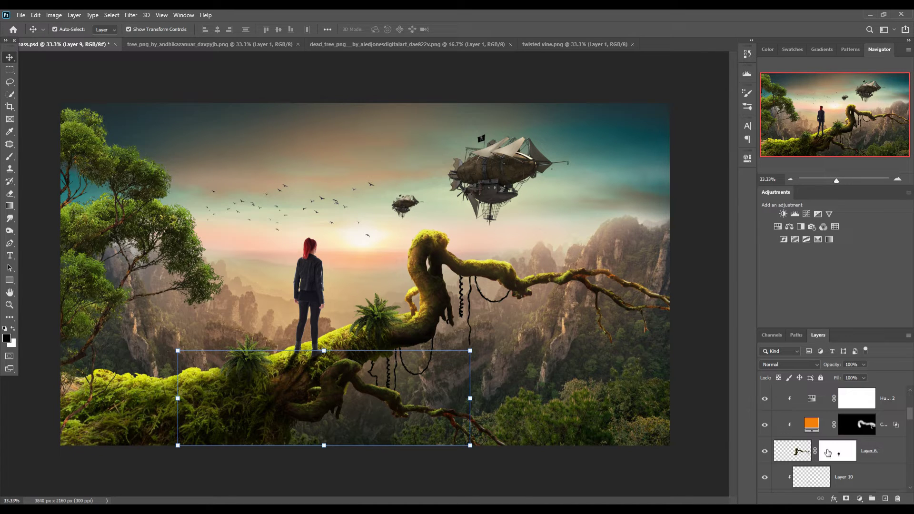
{"action": "key", "text": "alt+bracketleft"}
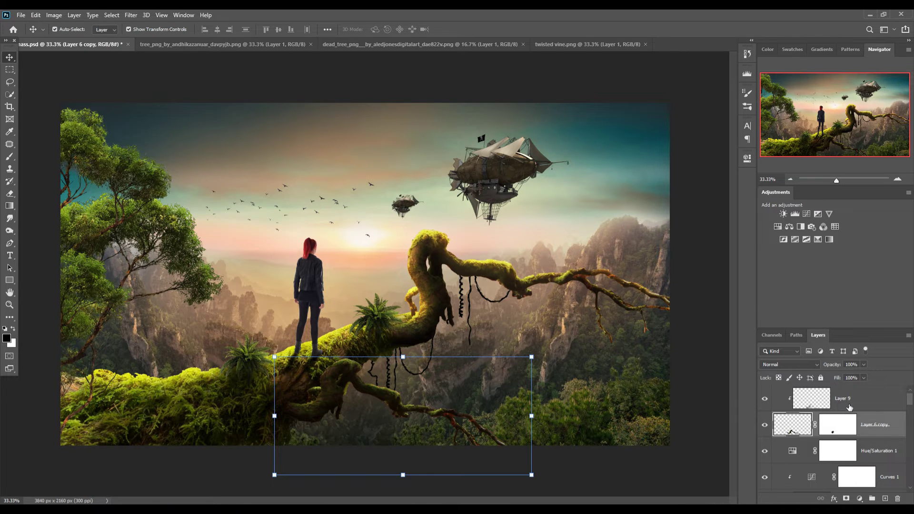
Add an orange Solid Color fill clipped to the vine in Linear Dodge (Add) mode
{"action": "left_click", "coordinate": [850, 407]}
{"action": "key", "text": "ctrl+shift+alt+n"}
{"action": "right_click", "coordinate": [832, 390]}
{"action": "left_click", "coordinate": [734, 285]}
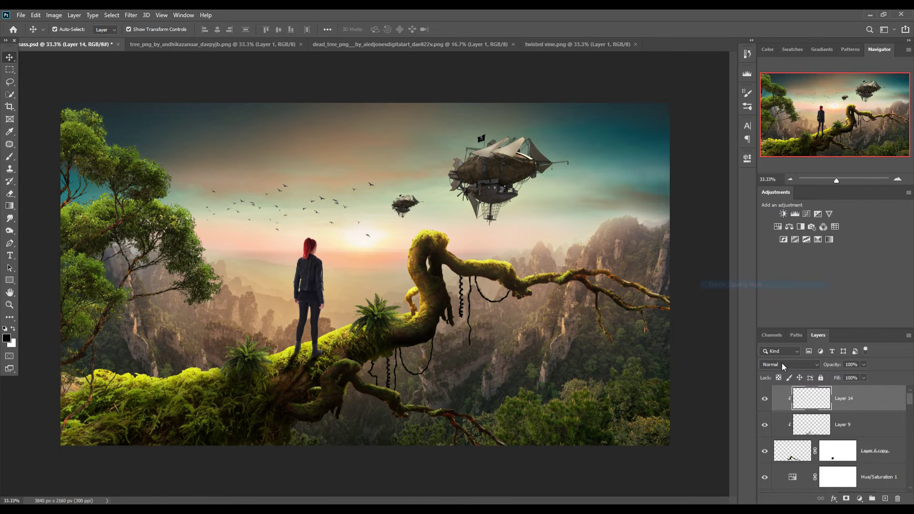
{"action": "left_click", "coordinate": [782, 365]}
{"action": "left_click", "coordinate": [859, 499]}
{"action": "left_click", "coordinate": [853, 332]}
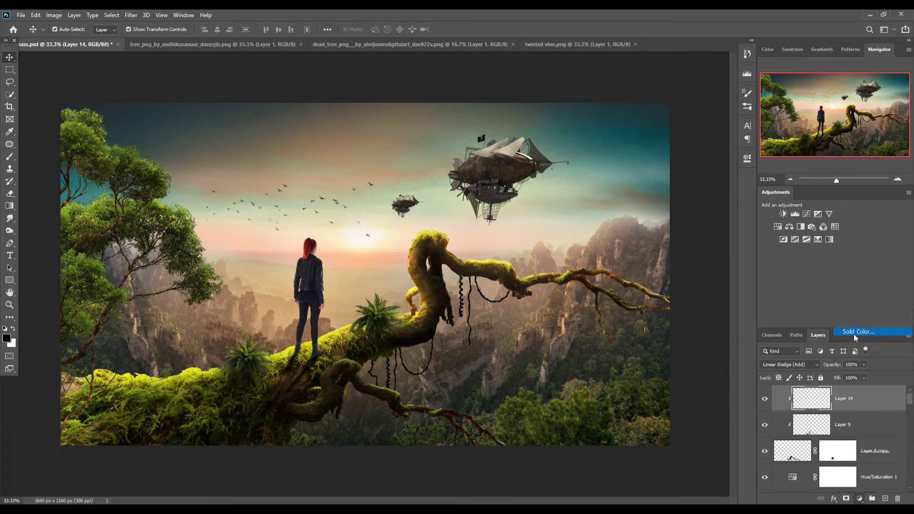
{"action": "left_click", "coordinate": [587, 341]}
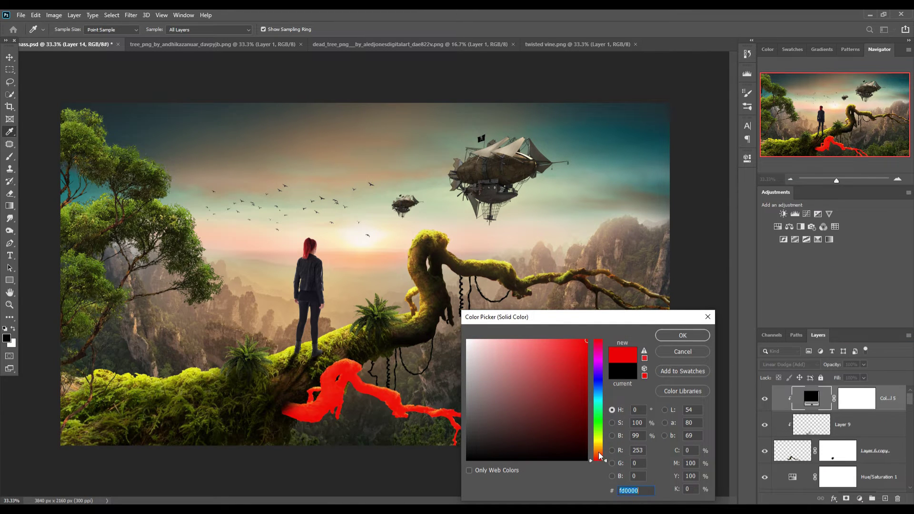
{"action": "left_click_drag", "start_coordinate": [600, 456], "coordinate": [600, 450]}
{"action": "left_click", "coordinate": [683, 335]}
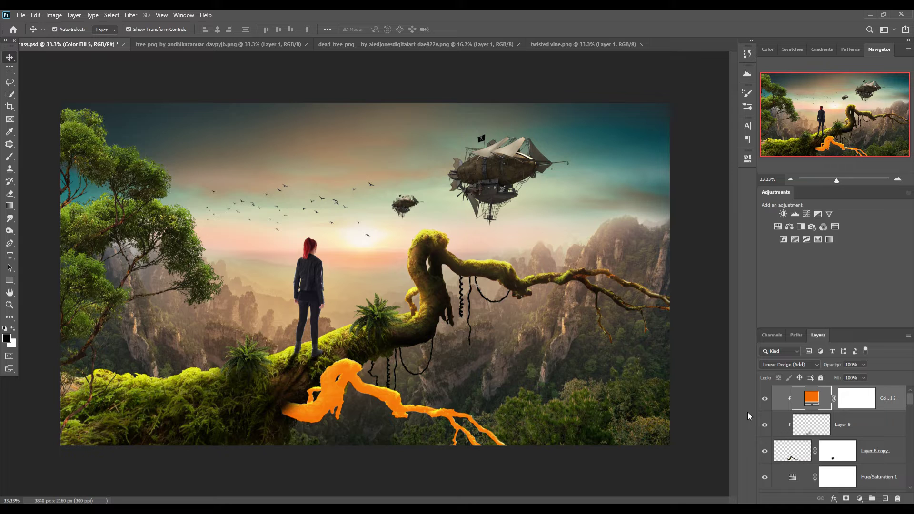
Split the fill's Blend If Underlying Layer slider to 66 so only brighter tones glow
{"action": "right_click", "coordinate": [813, 399]}
{"action": "left_click", "coordinate": [812, 210]}
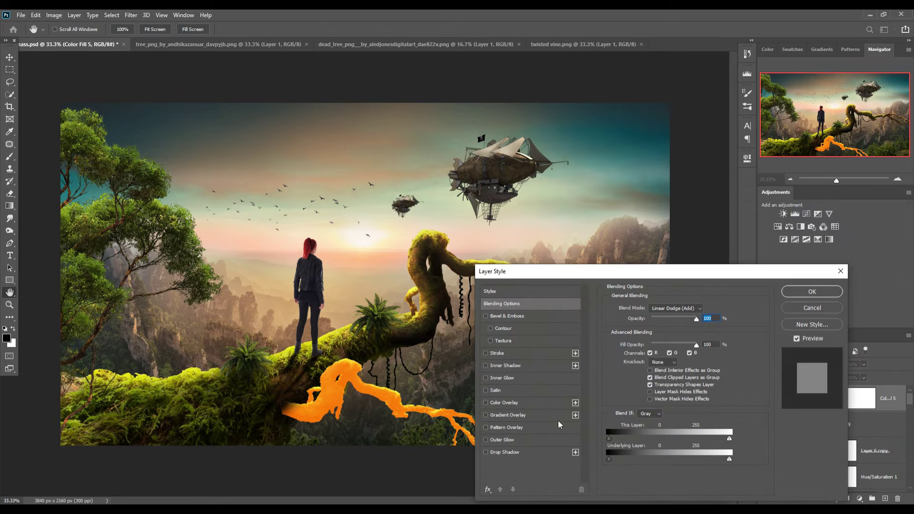
{"action": "left_click_drag", "start_coordinate": [614, 459], "coordinate": [640, 460]}
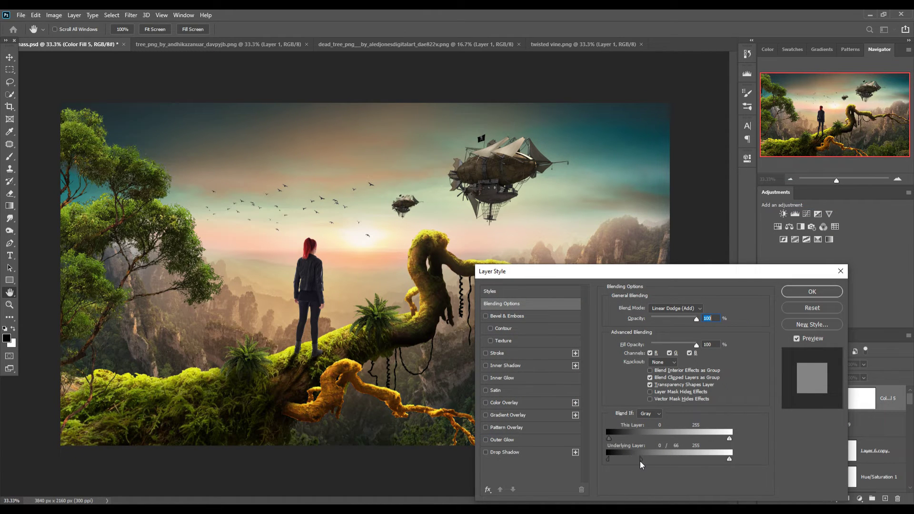
{"action": "left_click", "coordinate": [813, 292]}
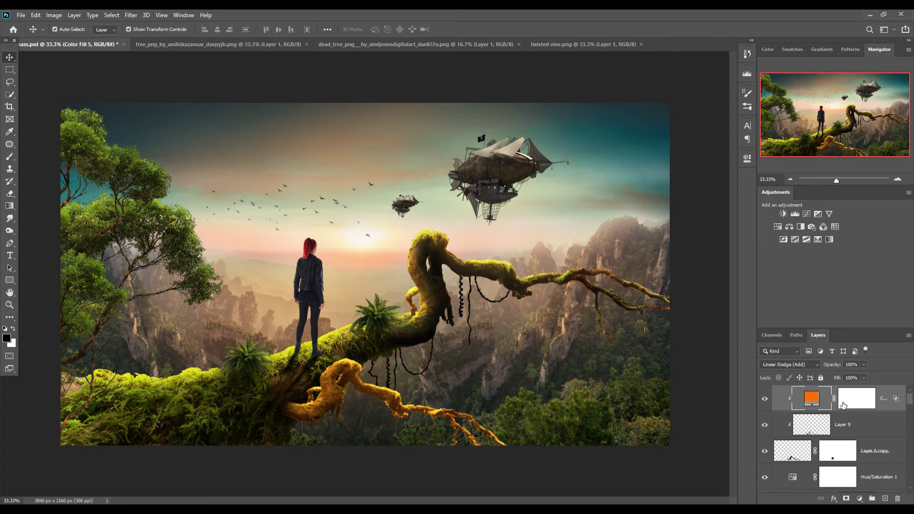
Invert the orange fill's mask to black and brush white glow along the vine's edges
{"action": "left_click", "coordinate": [853, 399]}
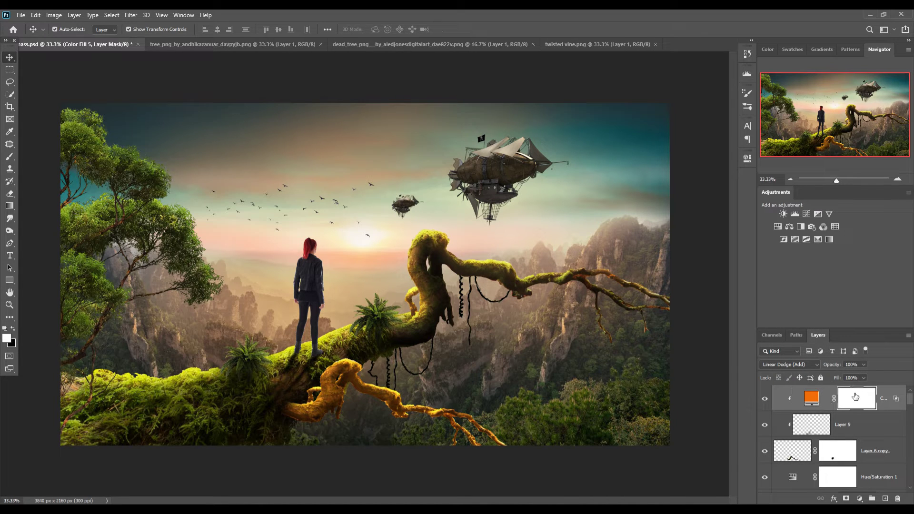
{"action": "key", "text": "ctrl+i"}
{"action": "key", "text": "b"}
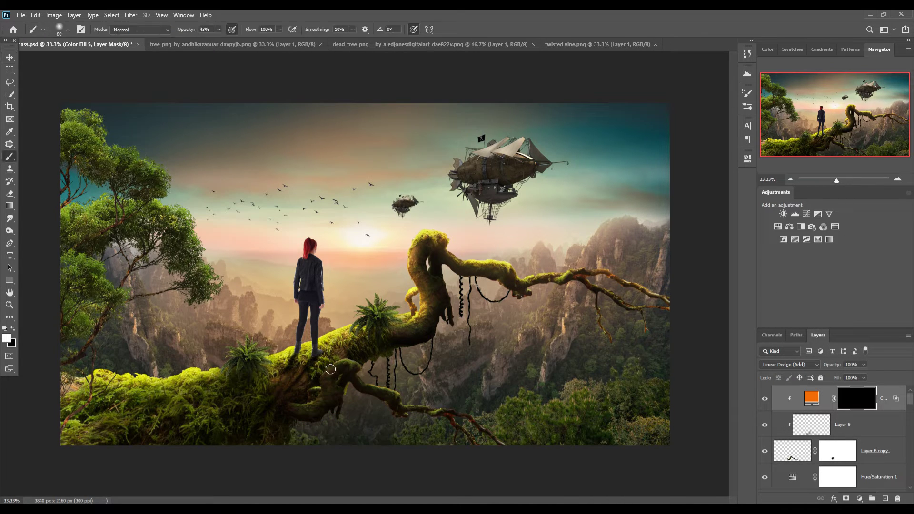
{"action": "left_click_drag", "start_coordinate": [333, 366], "coordinate": [364, 374]}
{"action": "left_click_drag", "start_coordinate": [409, 398], "coordinate": [463, 415]}
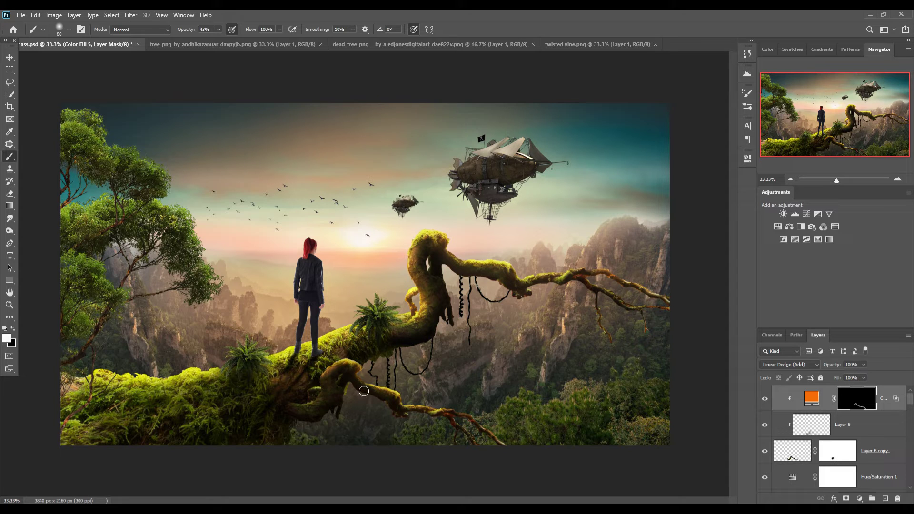
Darken the large airship with a Curves adjustment pulled down
{"action": "key", "text": "v"}
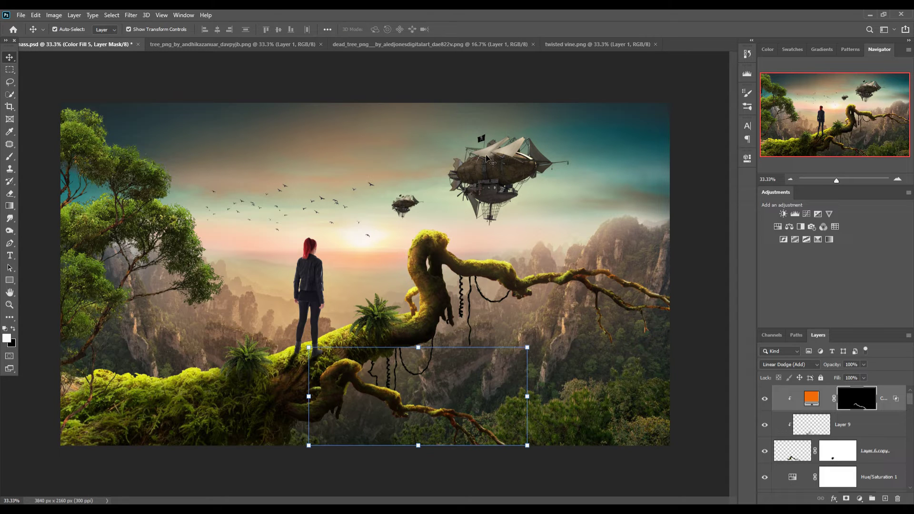
{"action": "left_click", "coordinate": [486, 159]}
{"action": "left_click", "coordinate": [860, 499]}
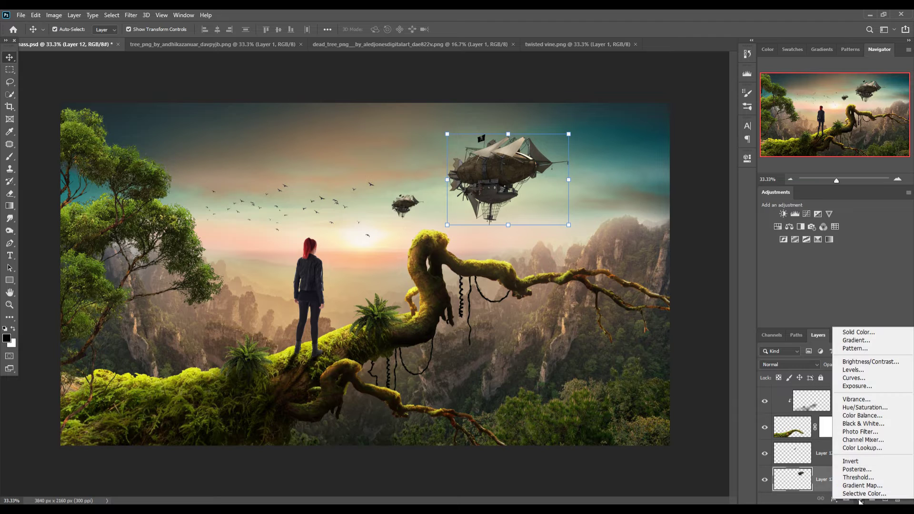
{"action": "left_click", "coordinate": [852, 378]}
{"action": "left_click_drag", "start_coordinate": [677, 255], "coordinate": [683, 266]}
{"action": "left_click", "coordinate": [721, 155]}
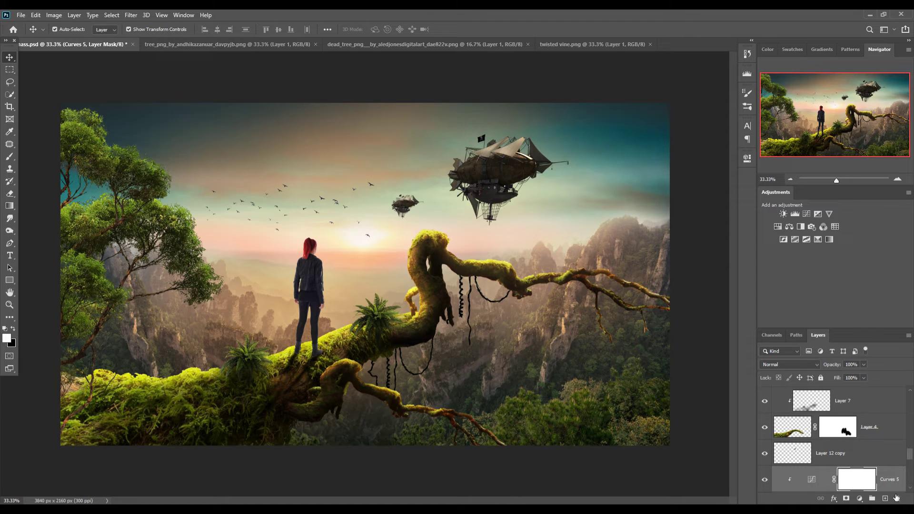
Add an orange Solid Color fill clipped to the airship in Linear Dodge (Add) mode
{"action": "left_click", "coordinate": [885, 498]}
{"action": "right_click", "coordinate": [871, 481]}
{"action": "left_click", "coordinate": [810, 259]}
{"action": "left_click", "coordinate": [790, 364]}
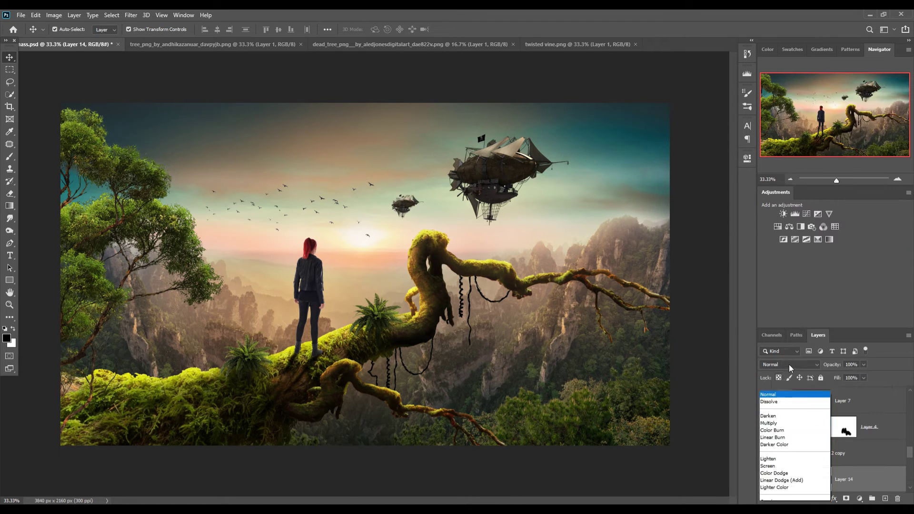
{"action": "key", "text": "alt+shift+a"}
{"action": "left_click", "coordinate": [861, 500]}
{"action": "left_click", "coordinate": [856, 327]}
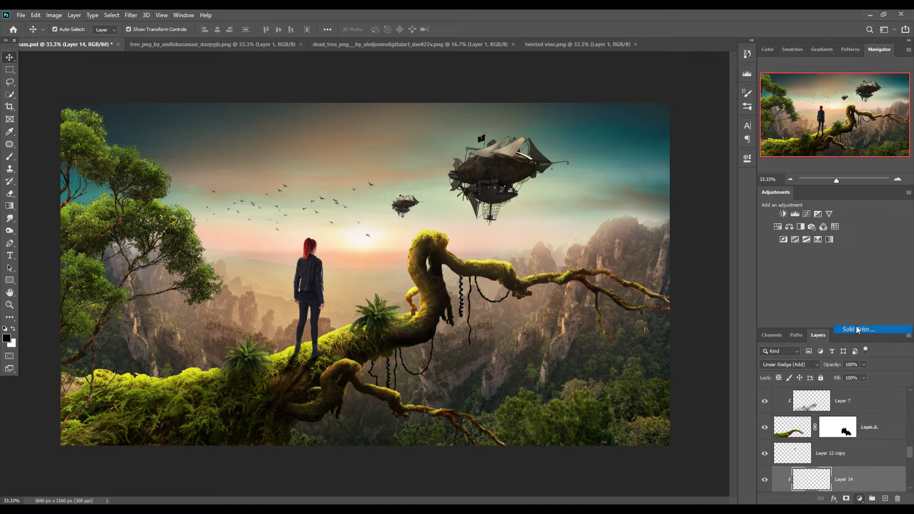
{"action": "left_click", "coordinate": [587, 341]}
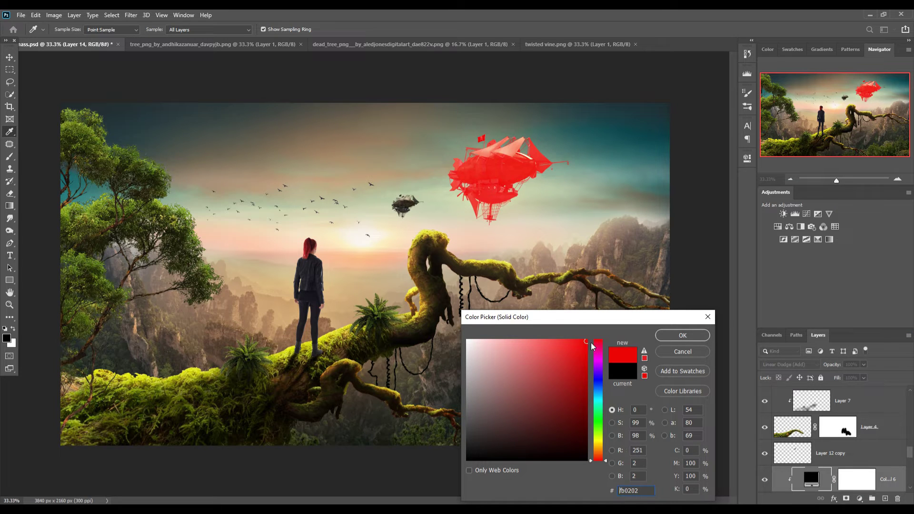
{"action": "left_click", "coordinate": [600, 450]}
{"action": "left_click", "coordinate": [683, 335]}
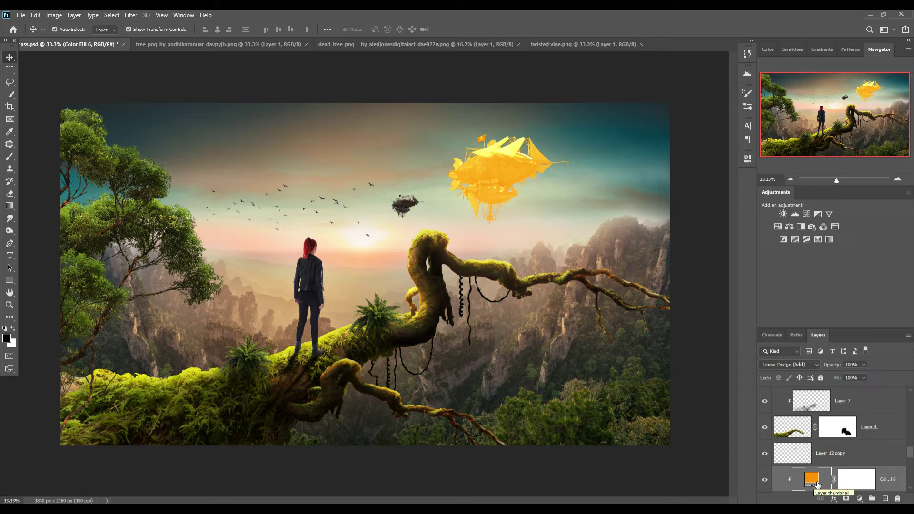
Split the fill's Blend If Underlying slider to 17 so the glow favours lighter tones
{"action": "right_click", "coordinate": [817, 469]}
{"action": "left_click", "coordinate": [872, 493]}
{"action": "right_click", "coordinate": [854, 484]}
{"action": "left_click", "coordinate": [808, 480]}
{"action": "right_click", "coordinate": [808, 480]}
{"action": "left_click", "coordinate": [813, 293]}
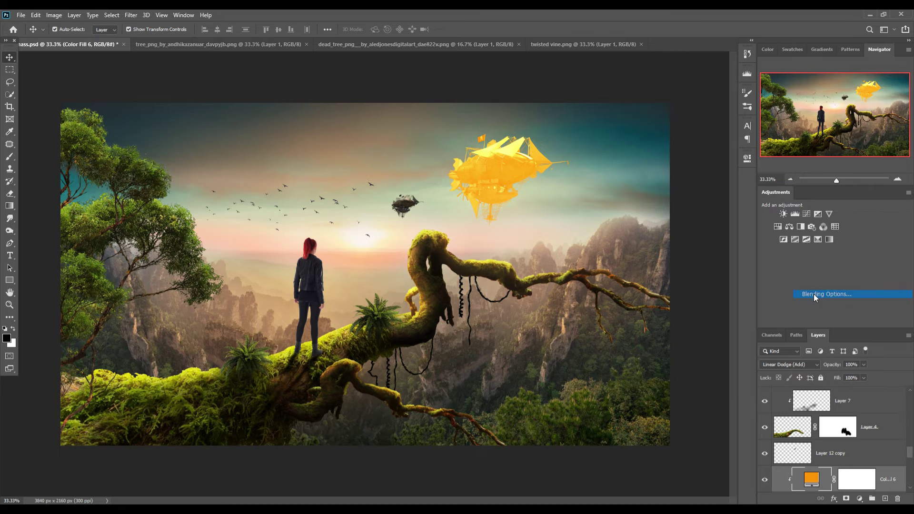
{"action": "key", "text": "alt"}
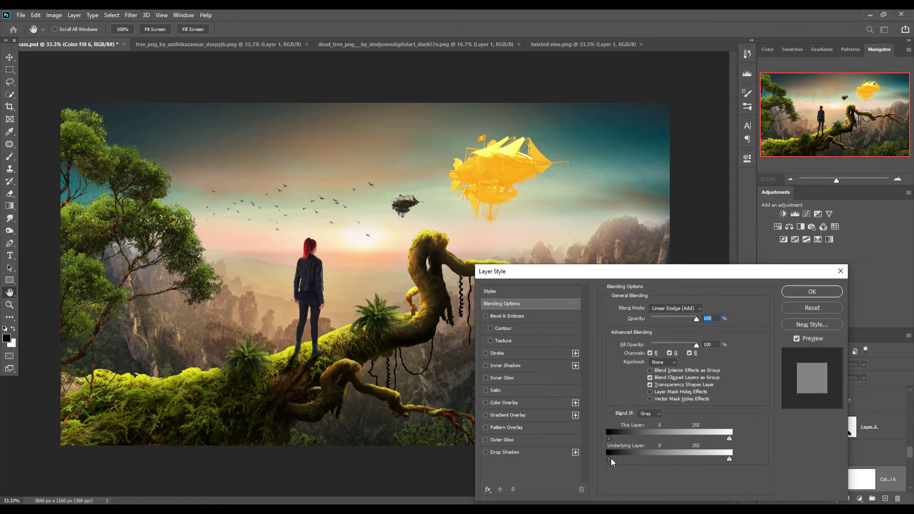
{"action": "mouse_move", "coordinate": [610, 458]}
{"action": "left_mouse_down"}
{"action": "mouse_move", "coordinate": [653, 457]}
{"action": "mouse_move", "coordinate": [639, 460]}
{"action": "left_mouse_up"}
{"action": "left_click", "coordinate": [805, 292]}
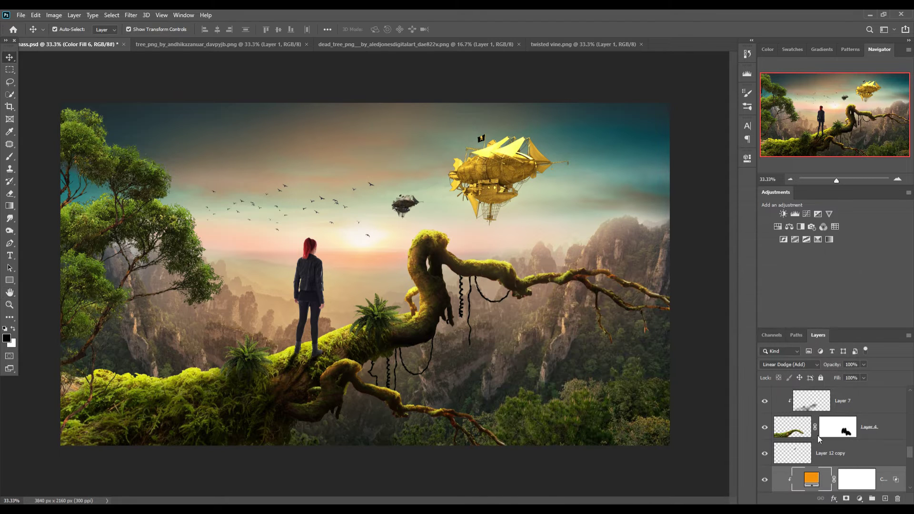
{"action": "left_click", "coordinate": [857, 480]}
Invert Color Fill 6's mask and paint glow onto the airship's left hull, fins and sails
{"action": "key", "text": "ctrl+i"}
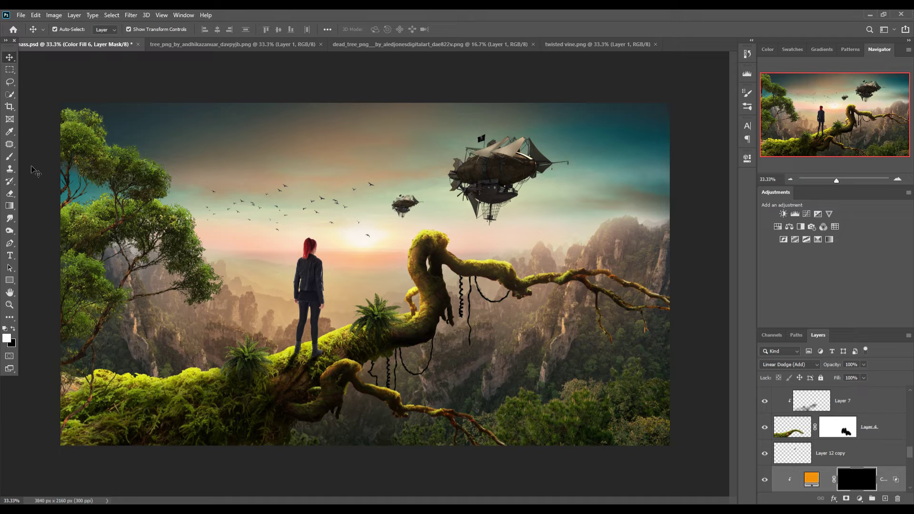
{"action": "key", "text": "b"}
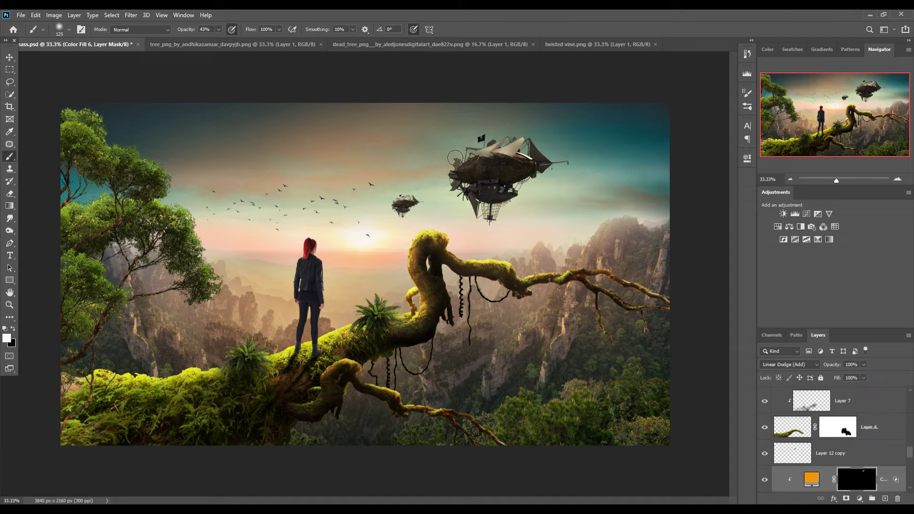
{"action": "left_click_drag", "start_coordinate": [484, 149], "coordinate": [456, 173]}
{"action": "key", "text": "bracketright"}
{"action": "left_click_drag", "start_coordinate": [463, 210], "coordinate": [483, 245]}
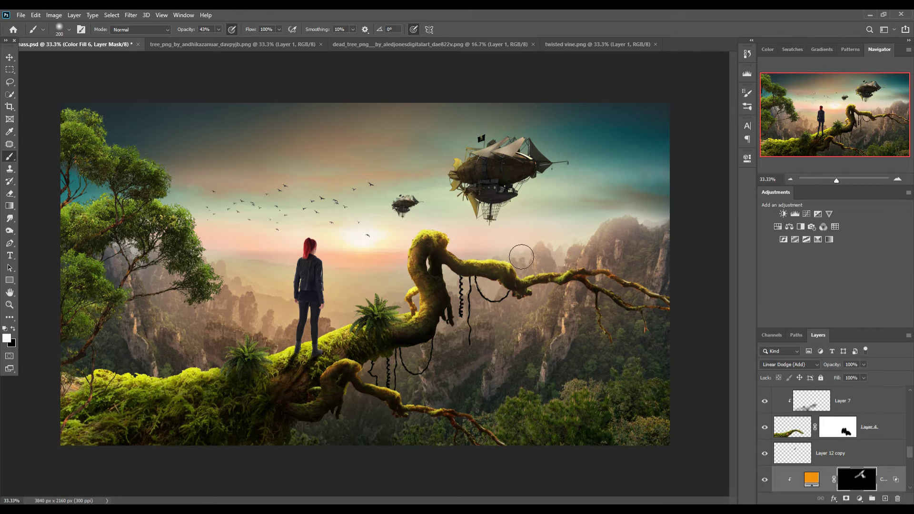
{"action": "mouse_move", "coordinate": [497, 155]}
{"action": "left_mouse_down"}
{"action": "mouse_move", "coordinate": [490, 142]}
{"action": "mouse_move", "coordinate": [444, 184]}
{"action": "mouse_move", "coordinate": [446, 233]}
{"action": "mouse_move", "coordinate": [495, 225]}
{"action": "mouse_move", "coordinate": [482, 204]}
{"action": "mouse_move", "coordinate": [472, 210]}
{"action": "left_mouse_up"}
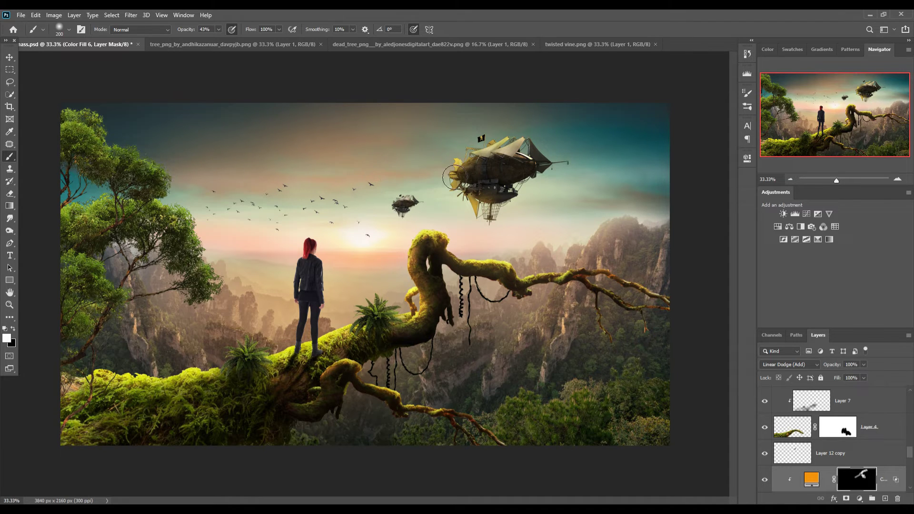
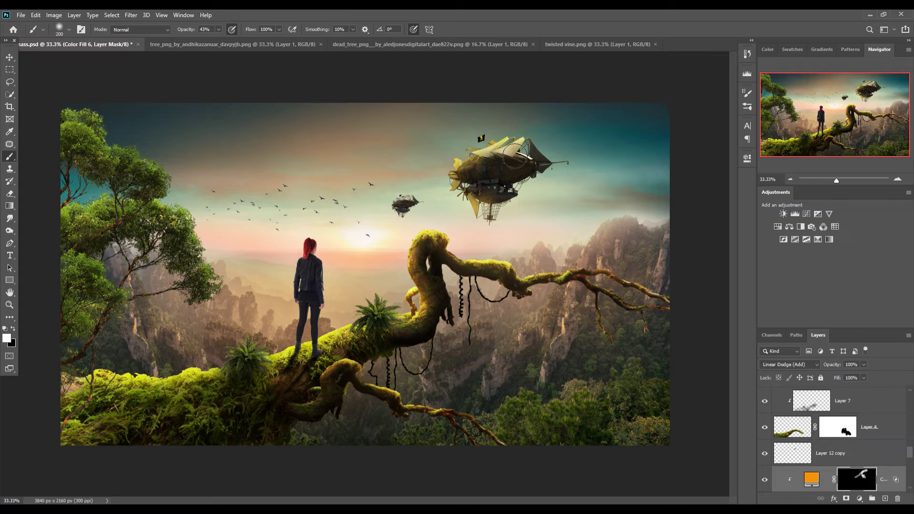
Finish warming the large airship's sails, then clip a new Linear Dodge (Add) layer to the small airship
{"action": "left_click_drag", "start_coordinate": [510, 156], "coordinate": [460, 176]}
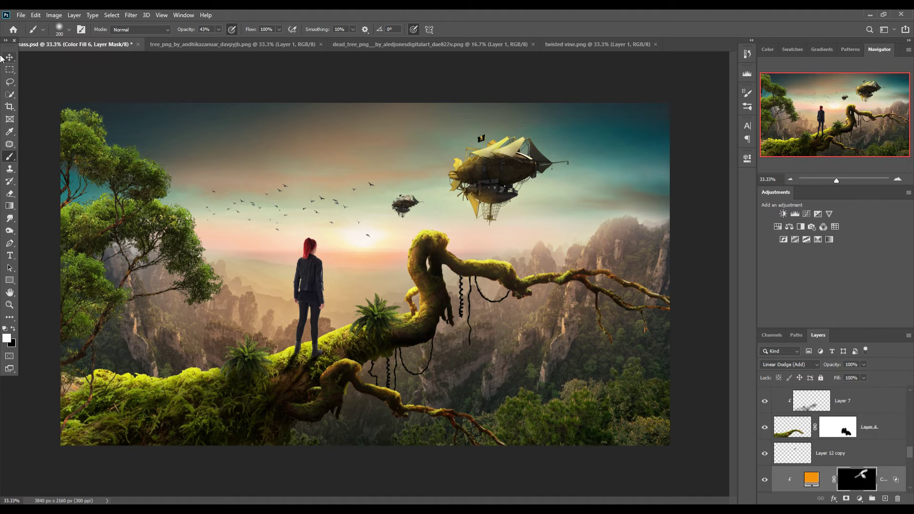
{"action": "key", "text": "v"}
{"action": "left_click", "coordinate": [422, 217]}
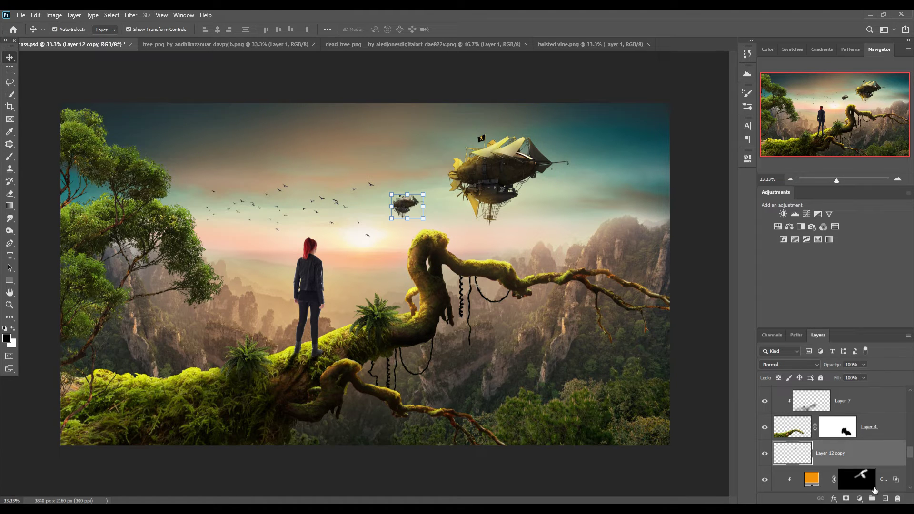
{"action": "left_click", "coordinate": [885, 498]}
{"action": "right_click", "coordinate": [861, 461]}
{"action": "left_click", "coordinate": [809, 237]}
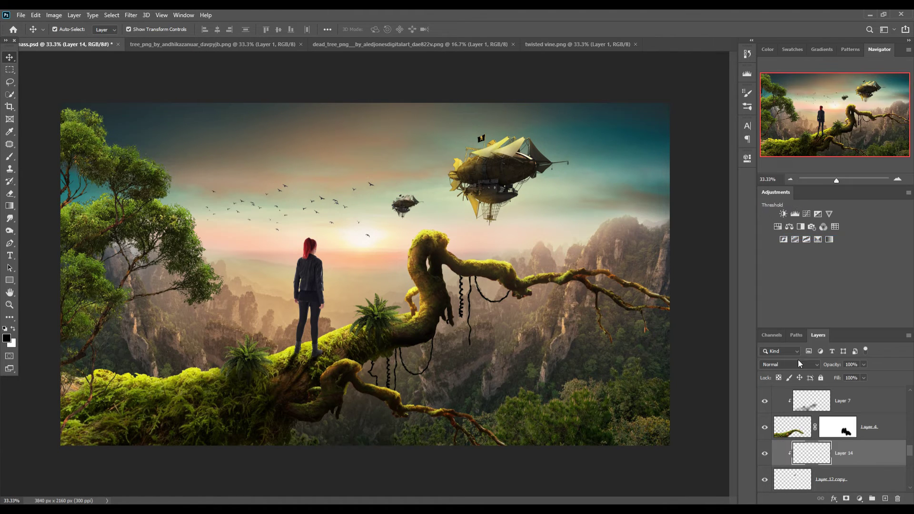
{"action": "left_click", "coordinate": [789, 364]}
Add an orange Solid Color fill, limited by the underlying layer's Blend If brightness
{"action": "left_click", "coordinate": [859, 498]}
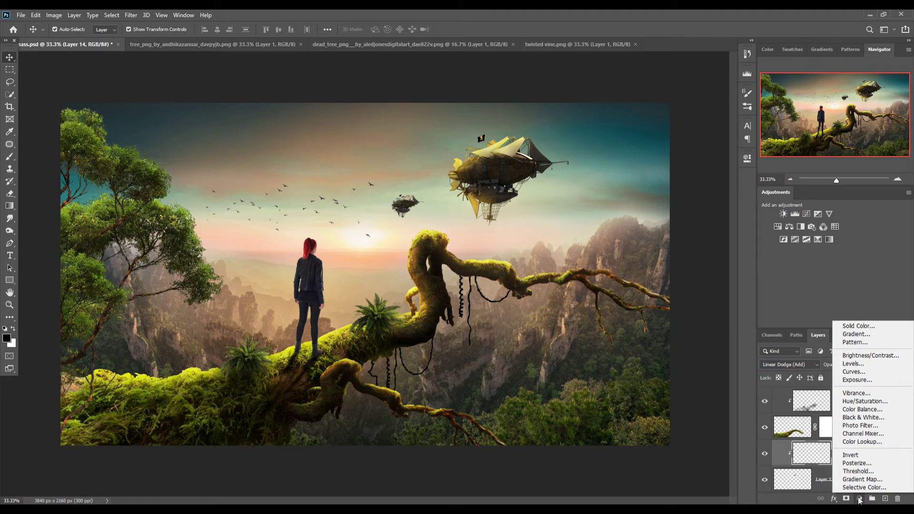
{"action": "left_click", "coordinate": [858, 326]}
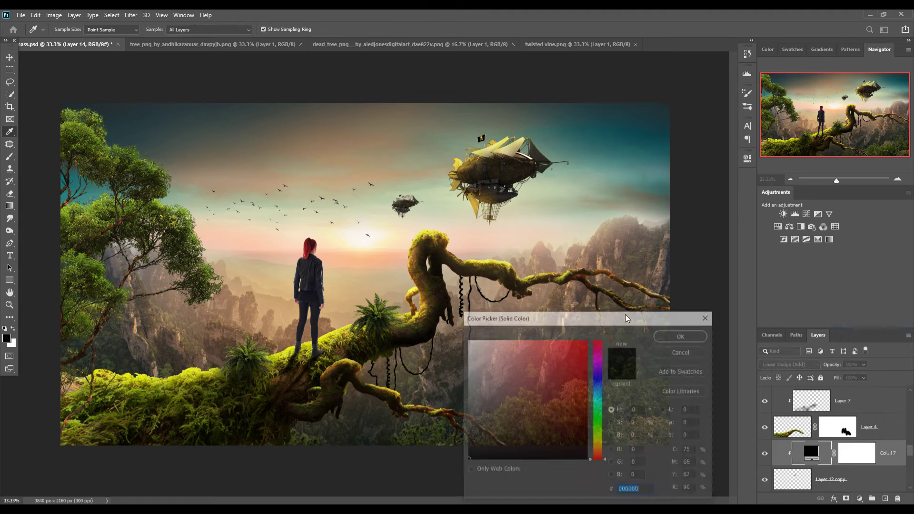
{"action": "left_click", "coordinate": [599, 450]}
{"action": "left_click", "coordinate": [683, 335]}
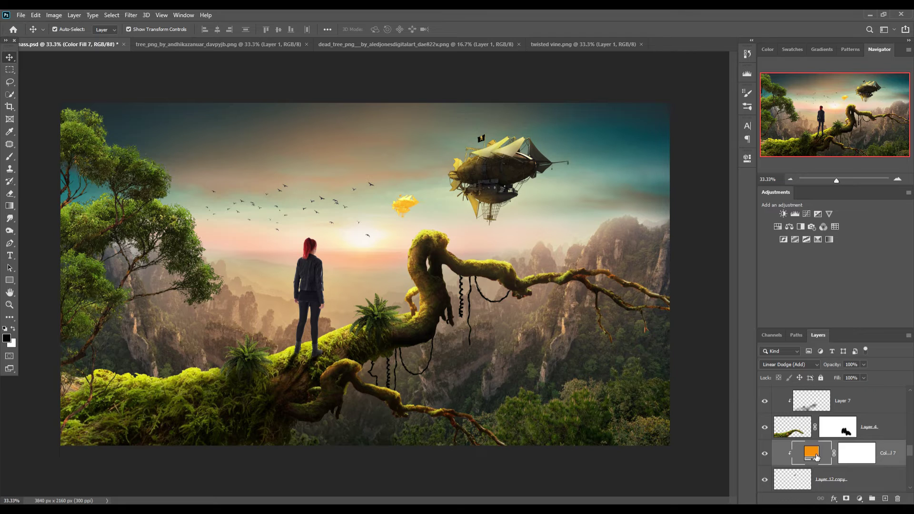
{"action": "right_click", "coordinate": [815, 458]}
{"action": "left_click", "coordinate": [822, 267]}
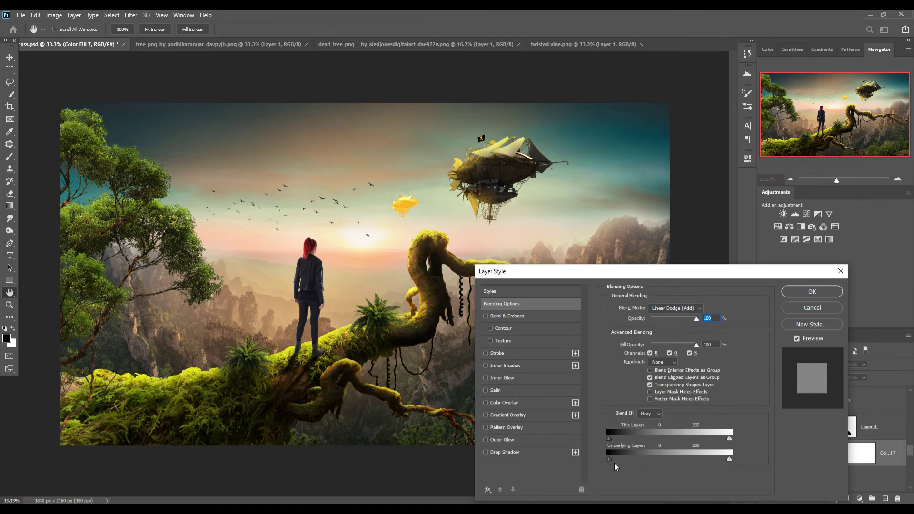
{"action": "left_click_drag", "start_coordinate": [610, 459], "coordinate": [638, 458]}
{"action": "left_click", "coordinate": [812, 292]}
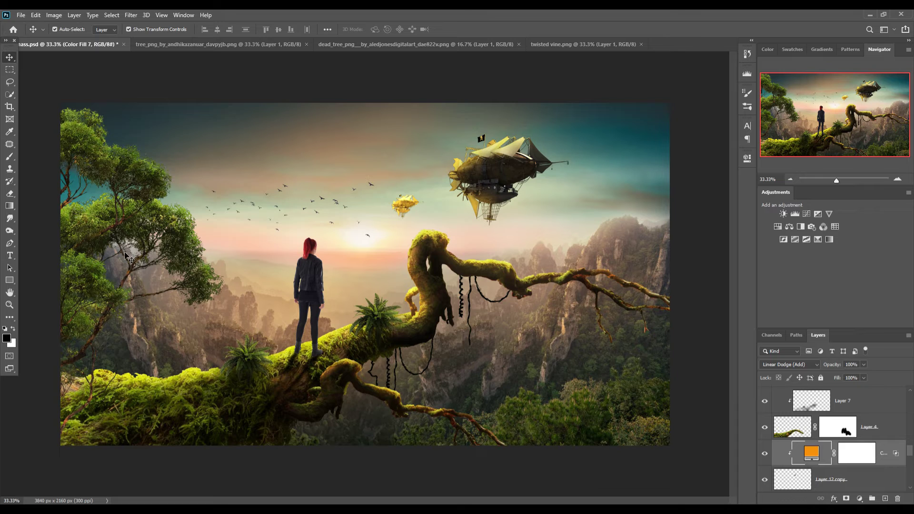
Invert the orange fill's mask and paint the glow back onto the small airship
{"action": "left_click", "coordinate": [850, 459]}
{"action": "key", "text": "ctrl+i"}
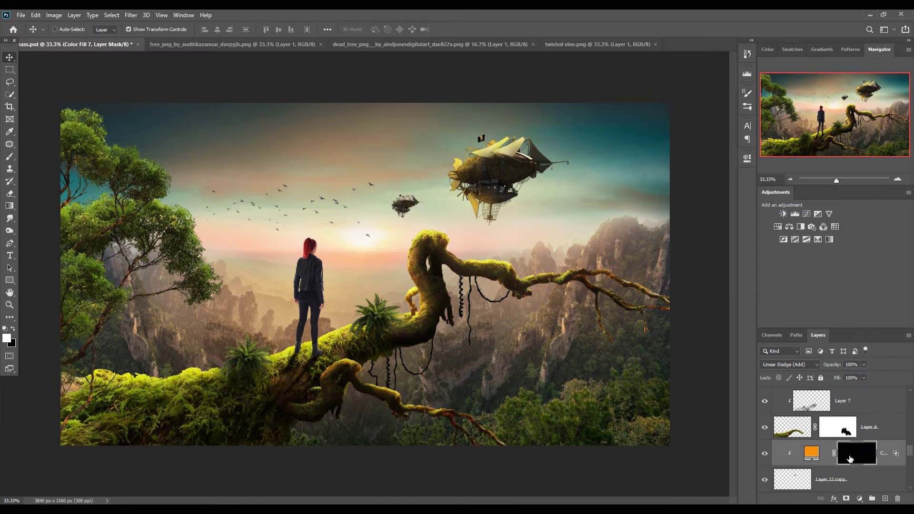
{"action": "left_click", "coordinate": [10, 158]}
{"action": "mouse_move", "coordinate": [404, 201]}
{"action": "left_mouse_down"}
{"action": "mouse_move", "coordinate": [405, 209]}
{"action": "mouse_move", "coordinate": [402, 200]}
{"action": "mouse_move", "coordinate": [385, 205]}
{"action": "left_mouse_up"}
{"action": "left_click", "coordinate": [8, 58]}
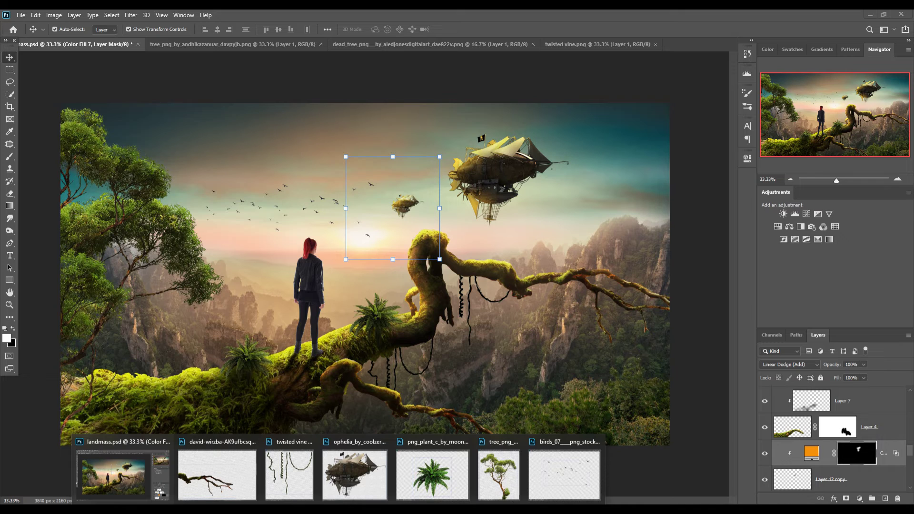
Copy the birds from the birds document into the composite, scaled to 169% beside the large airship
{"action": "left_click", "coordinate": [566, 474]}
{"action": "left_click_drag", "start_coordinate": [578, 260], "coordinate": [827, 260]}
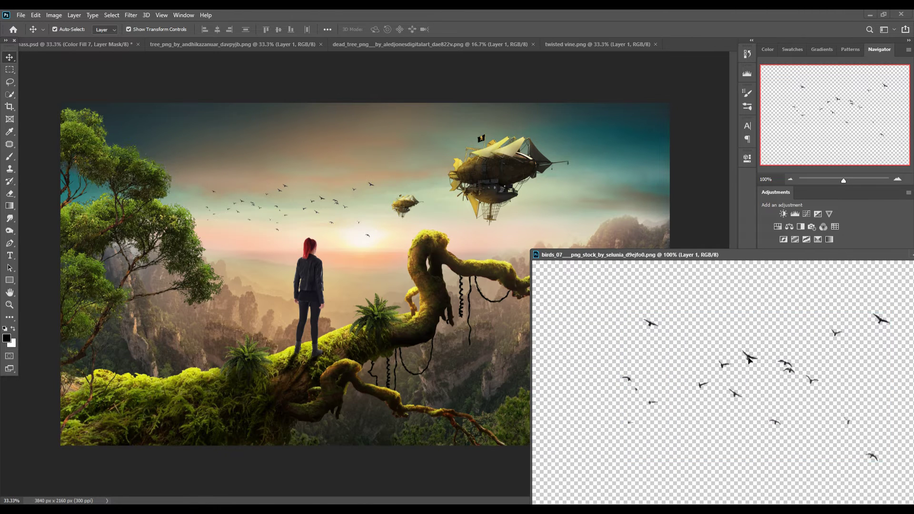
{"action": "left_click_drag", "start_coordinate": [749, 359], "coordinate": [628, 149]}
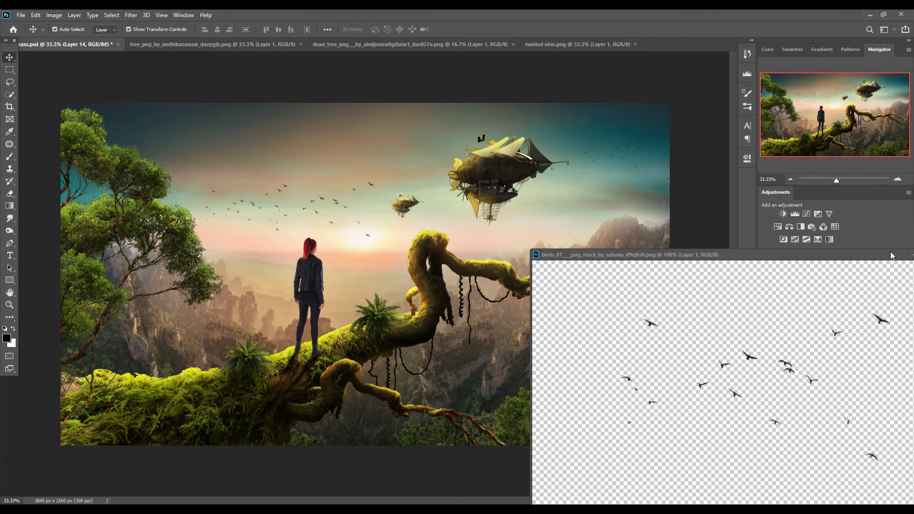
{"action": "left_click_drag", "start_coordinate": [892, 256], "coordinate": [624, 331]}
{"action": "left_click", "coordinate": [637, 204]}
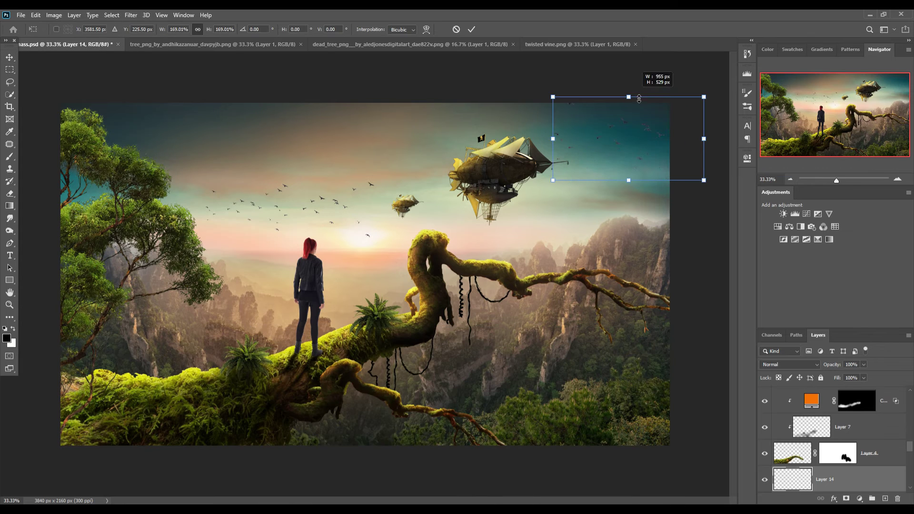
{"action": "left_click_drag", "start_coordinate": [633, 133], "coordinate": [573, 164]}
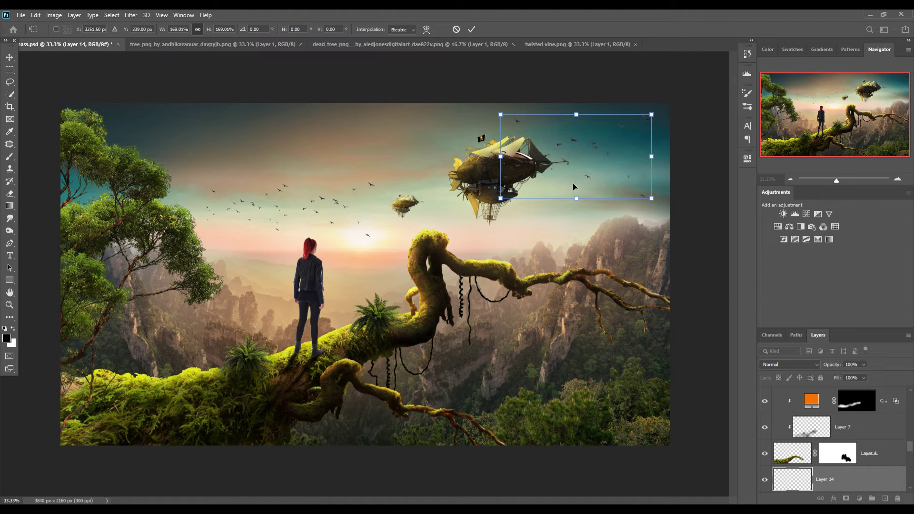
{"action": "left_click", "coordinate": [468, 29]}
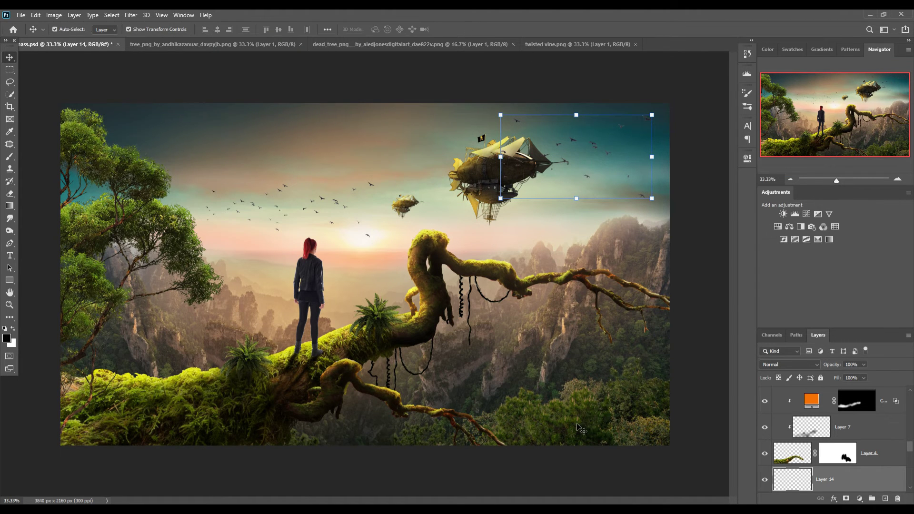
{"action": "left_click", "coordinate": [601, 414]}
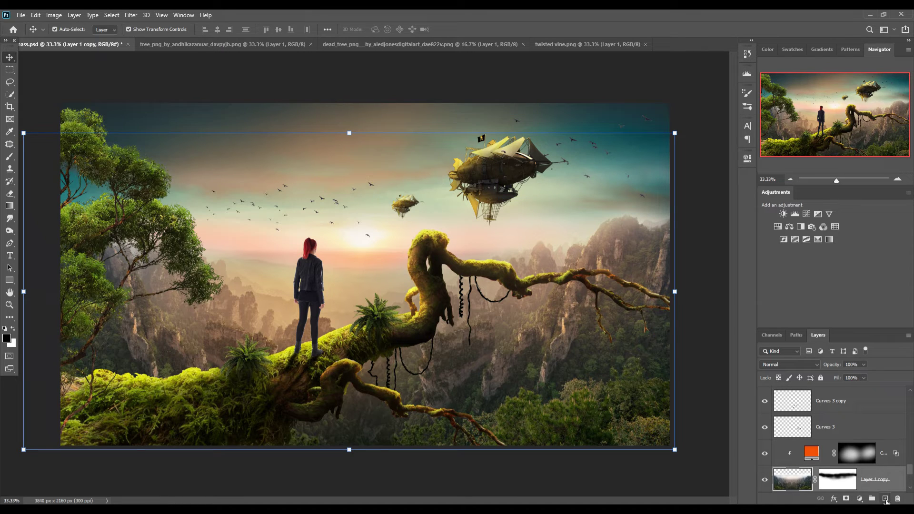
Add a clipped layer above Layer 1 copy and set a 1000 px brush at 17% opacity
{"action": "left_click", "coordinate": [886, 499]}
{"action": "left_click", "coordinate": [10, 156]}
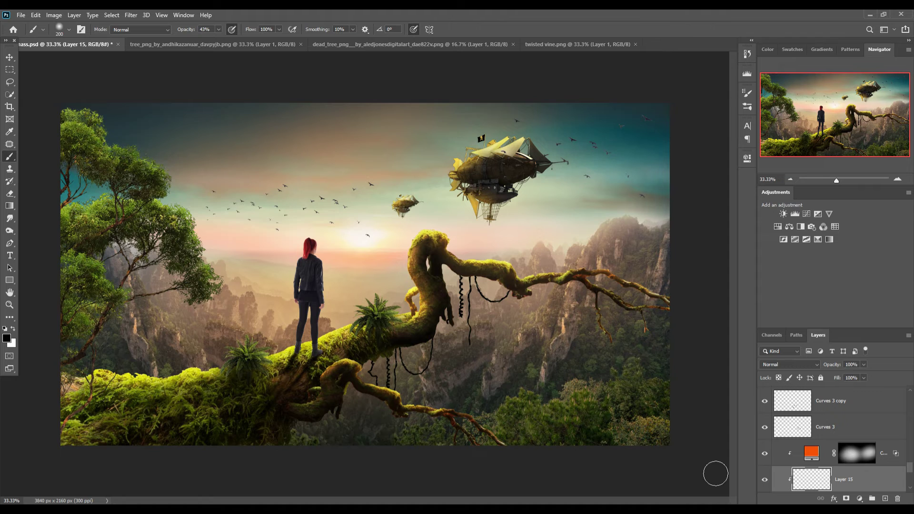
{"action": "key", "text": "bracketright"}
{"action": "key", "text": "bracketright"}
{"action": "key", "text": "bracketright"}
{"action": "key", "text": "bracketright"}
{"action": "key", "text": "bracketright"}
{"action": "key", "text": "bracketright"}
{"action": "key", "text": "bracketright"}
{"action": "key", "text": "ctrl+1"}
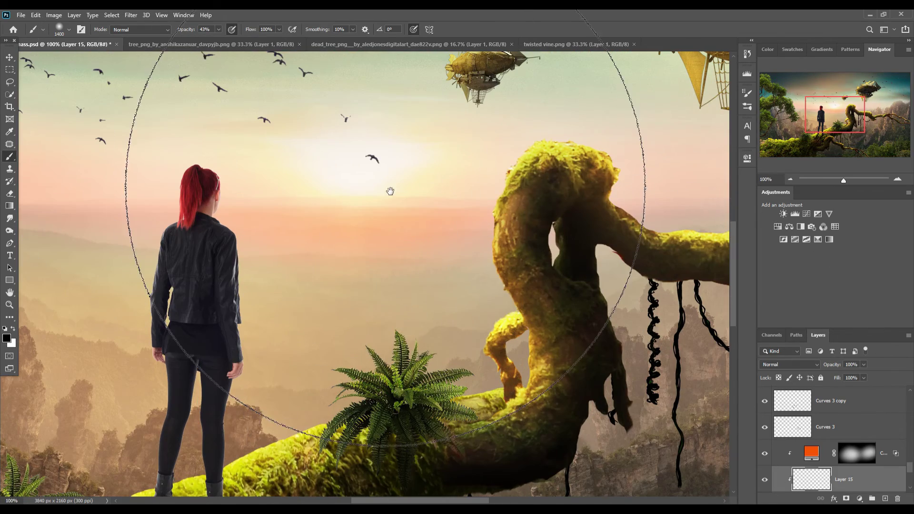
{"action": "left_click_drag", "start_coordinate": [549, 309], "coordinate": [527, 223]}
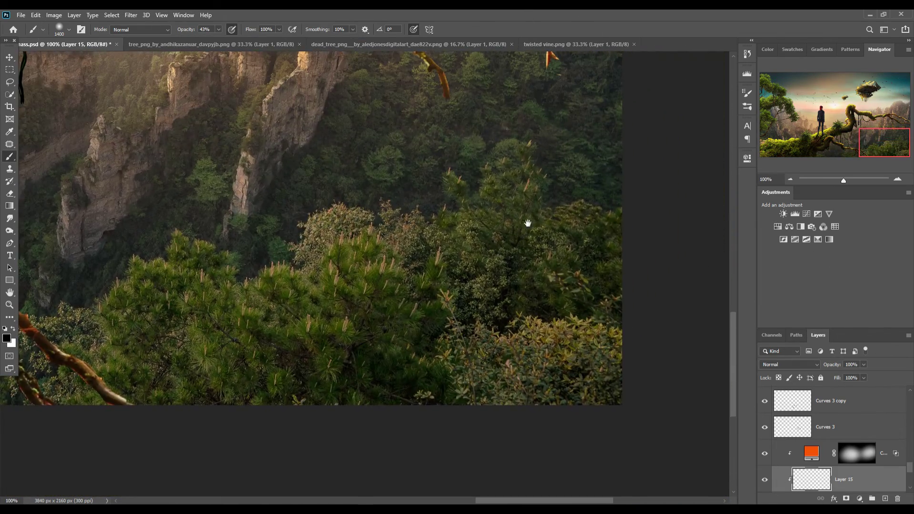
{"action": "left_click_drag", "start_coordinate": [204, 42], "coordinate": [207, 42]}
{"action": "scroll", "coordinate": [405, 381], "scroll_direction": "down", "scroll_amount": 1}
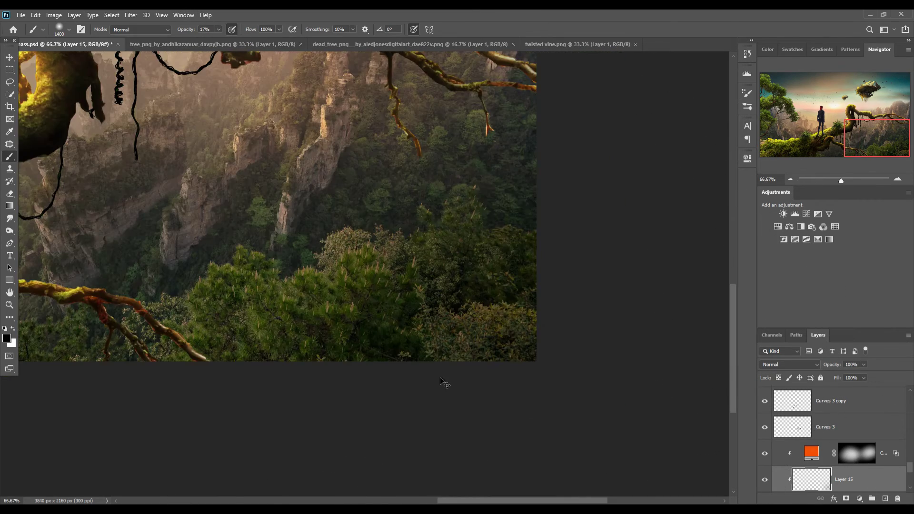
{"action": "scroll", "coordinate": [513, 331], "scroll_direction": "down", "scroll_amount": 1}
{"action": "scroll", "coordinate": [507, 332], "scroll_direction": "down", "scroll_amount": 1}
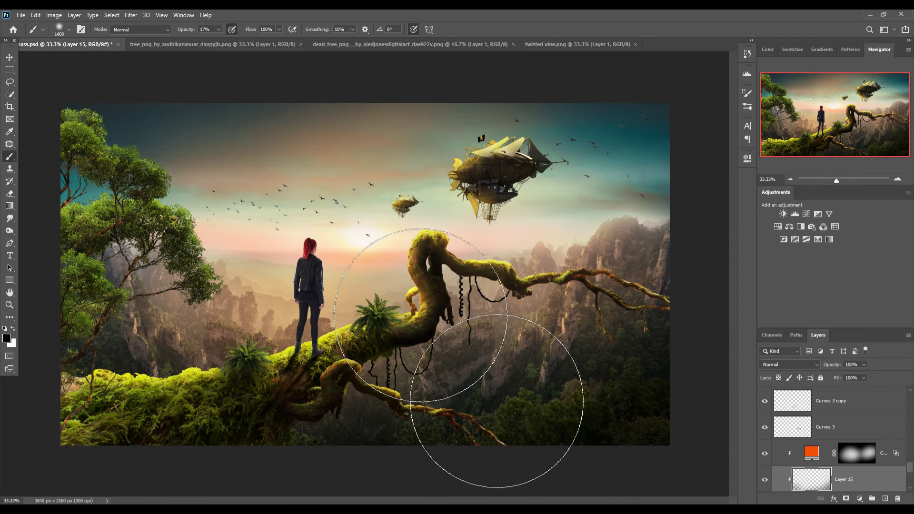
{"action": "left_click", "coordinate": [9, 57]}
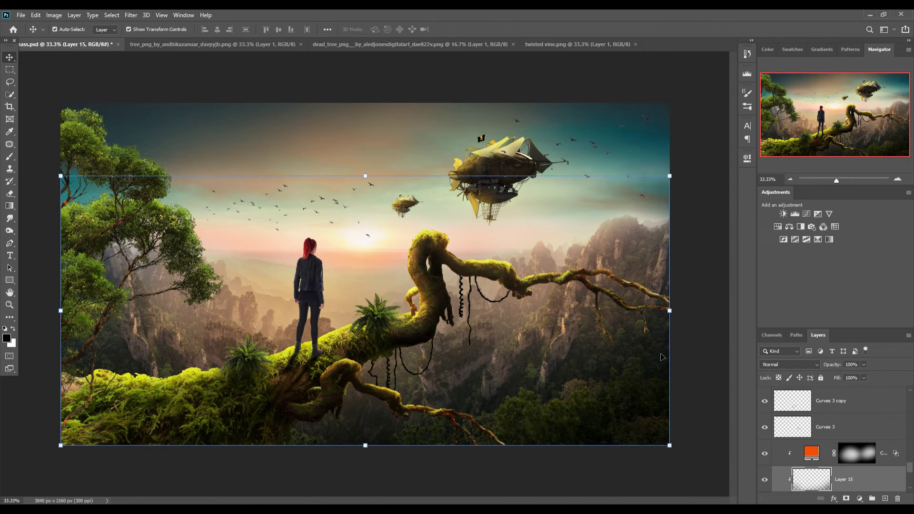
Clip a Linear Dodge (Add) layer and a reddish-orange Solid Color fill to the left tree
{"action": "left_click", "coordinate": [137, 217]}
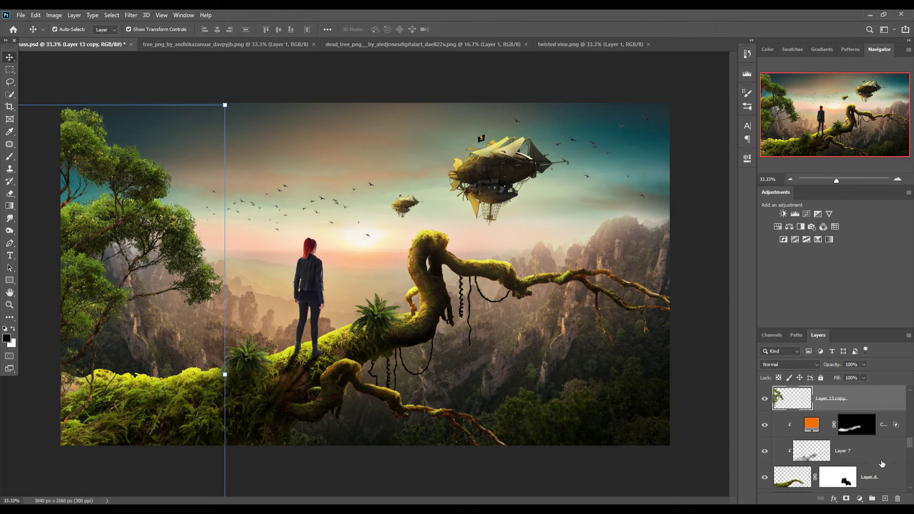
{"action": "left_click", "coordinate": [886, 498]}
{"action": "left_click", "coordinate": [813, 364]}
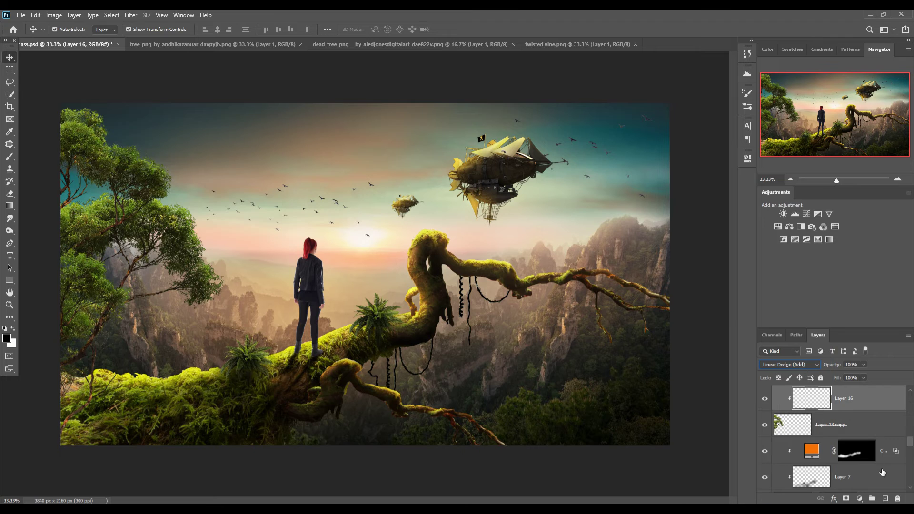
{"action": "left_click", "coordinate": [859, 499]}
{"action": "left_click", "coordinate": [853, 333]}
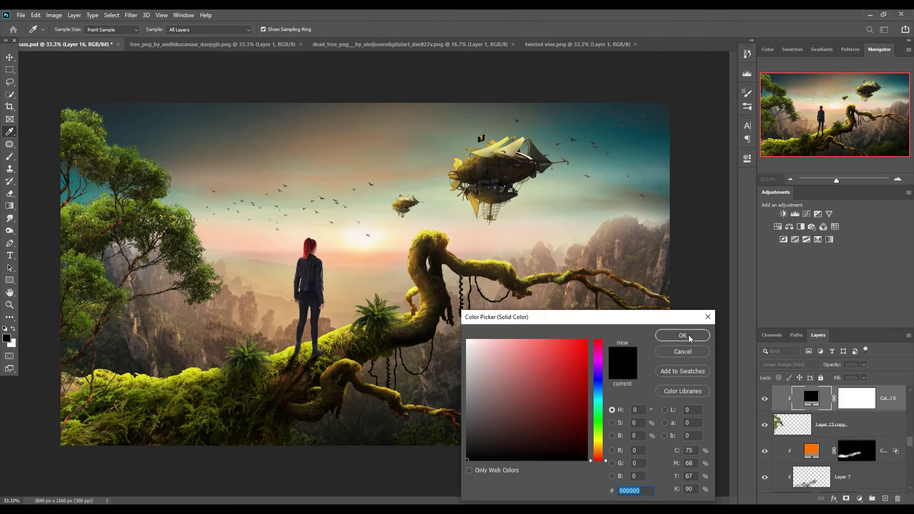
{"action": "left_click", "coordinate": [599, 453]}
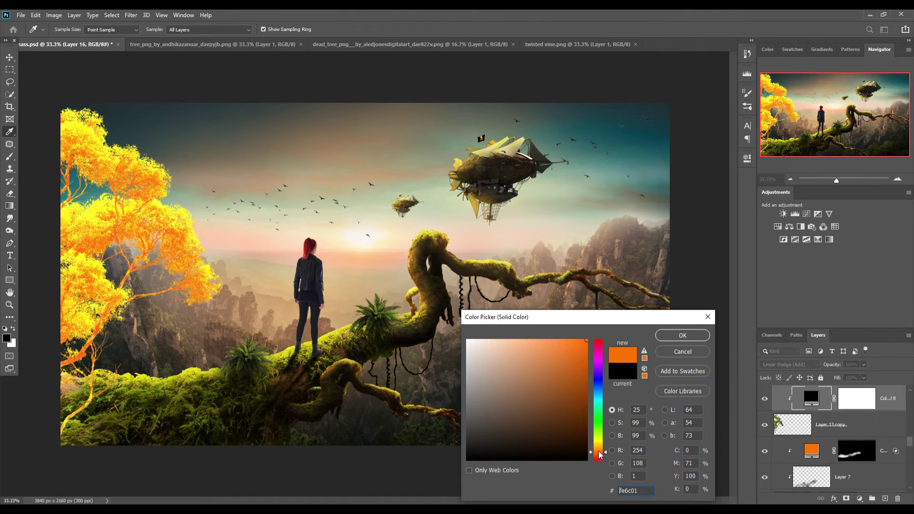
{"action": "left_click_drag", "start_coordinate": [600, 455], "coordinate": [601, 457]}
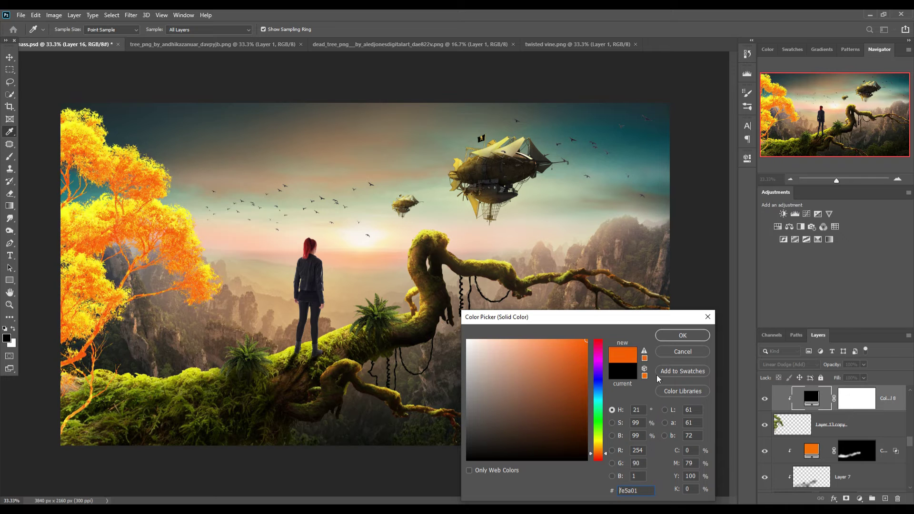
{"action": "left_click", "coordinate": [683, 335]}
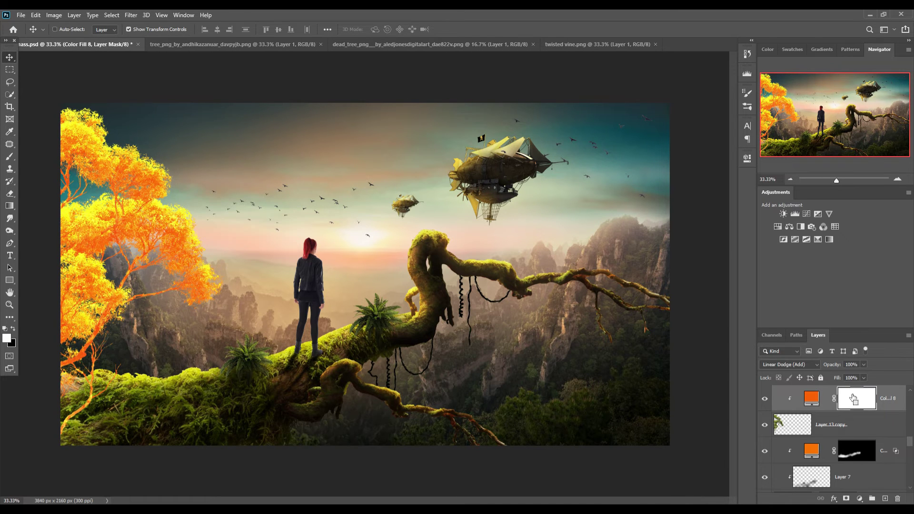
Split the Underlying Layer Blend If slider so orange stays only on the tree's brightest areas
{"action": "key", "text": "ctrl+i"}
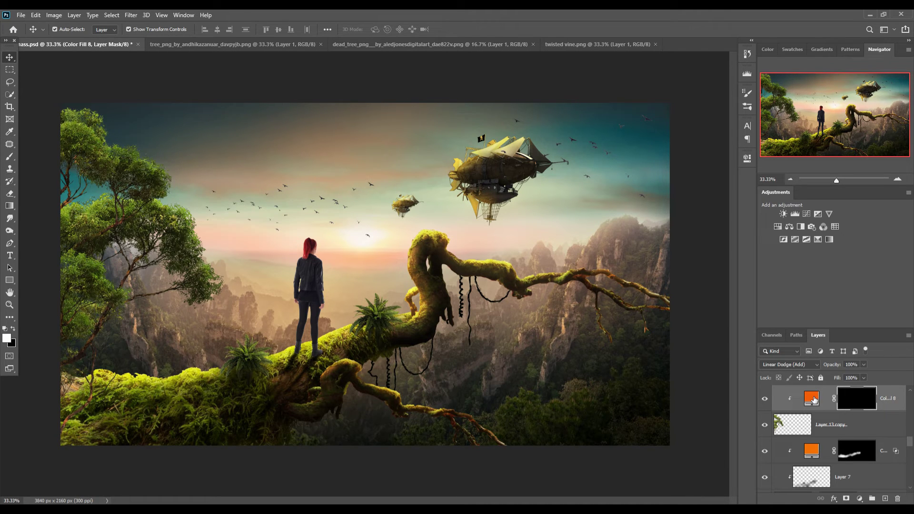
{"action": "key", "text": "ctrl+i"}
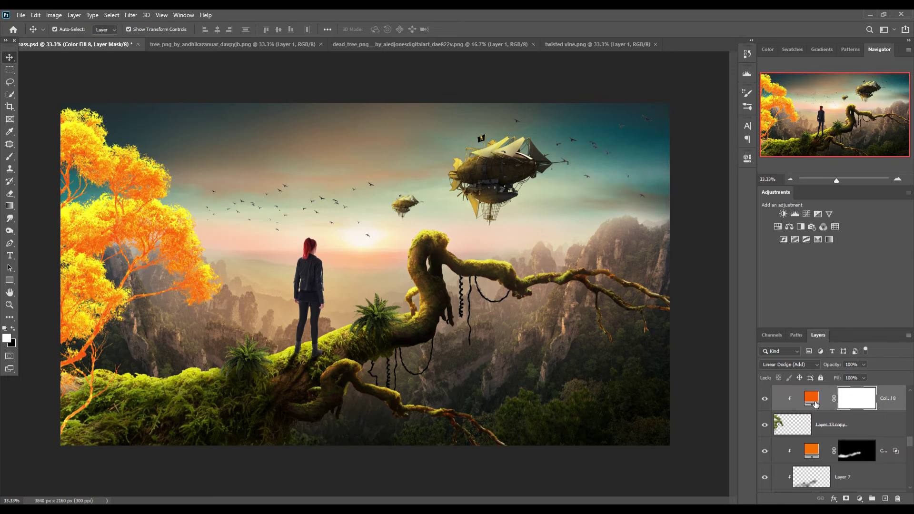
{"action": "right_click", "coordinate": [815, 404]}
{"action": "left_click", "coordinate": [820, 208]}
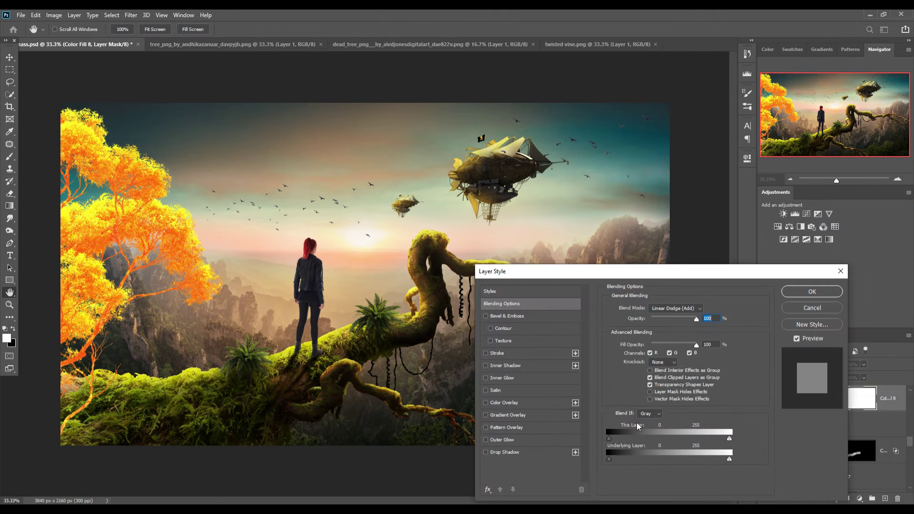
{"action": "left_click_drag", "start_coordinate": [610, 458], "coordinate": [711, 450]}
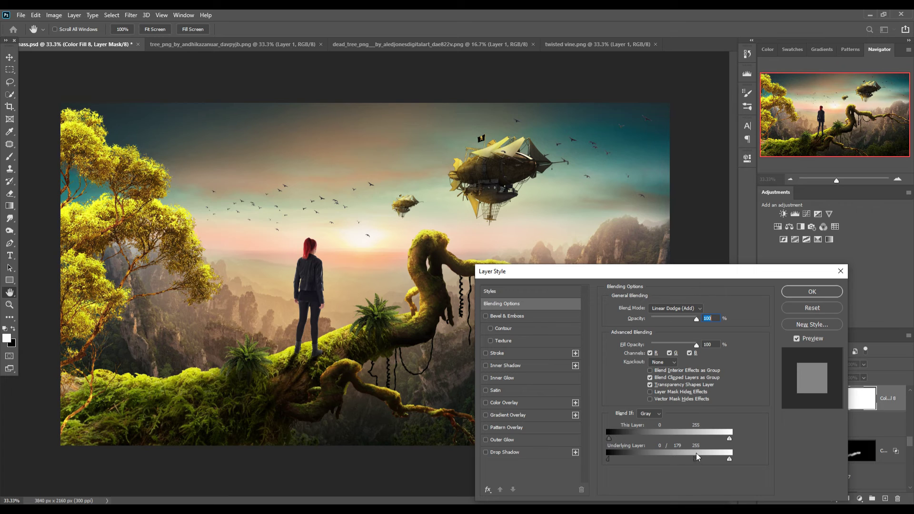
{"action": "left_click", "coordinate": [813, 292]}
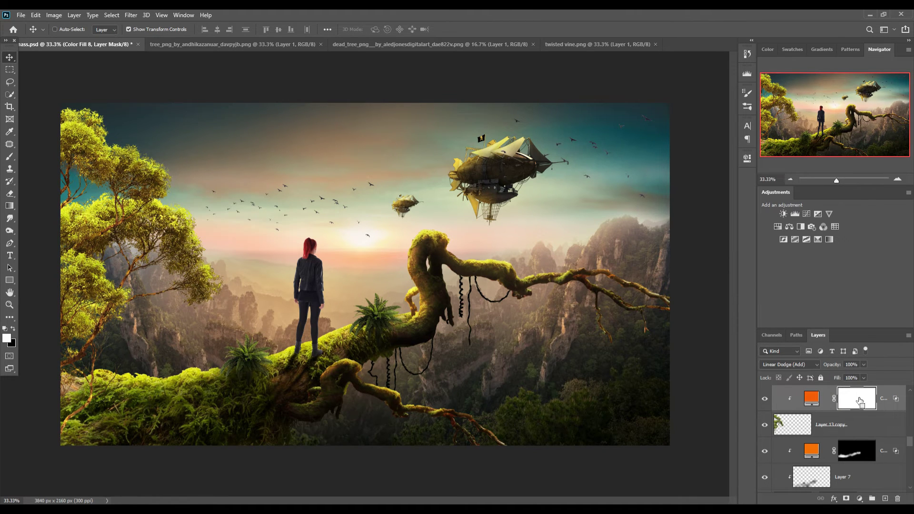
Invert the fill's mask to black and paint white with a 600 px brush over the tree top
{"action": "key", "text": "ctrl+i"}
{"action": "key", "text": "b"}
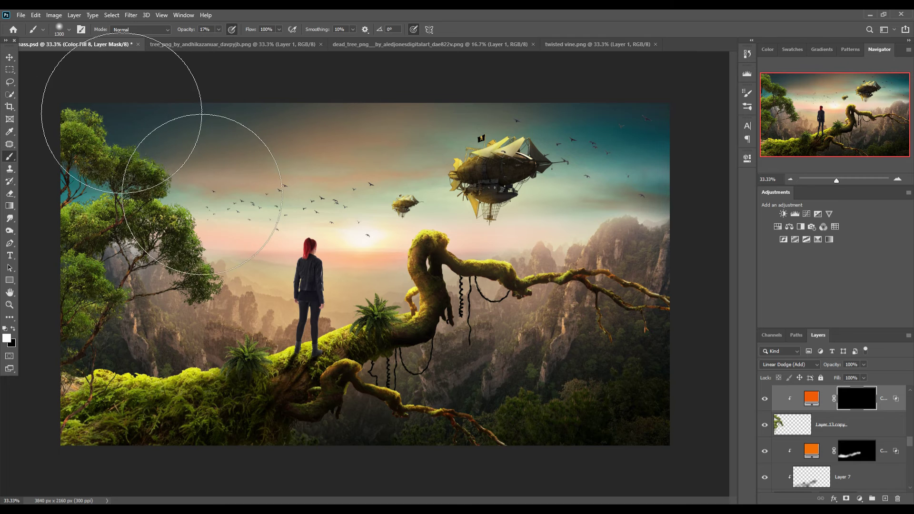
{"action": "key", "text": "bracketleft"}
{"action": "key", "text": "bracketleft"}
{"action": "key", "text": "bracketleft"}
{"action": "key", "text": "bracketleft"}
{"action": "key", "text": "bracketleft"}
{"action": "key", "text": "bracketleft"}
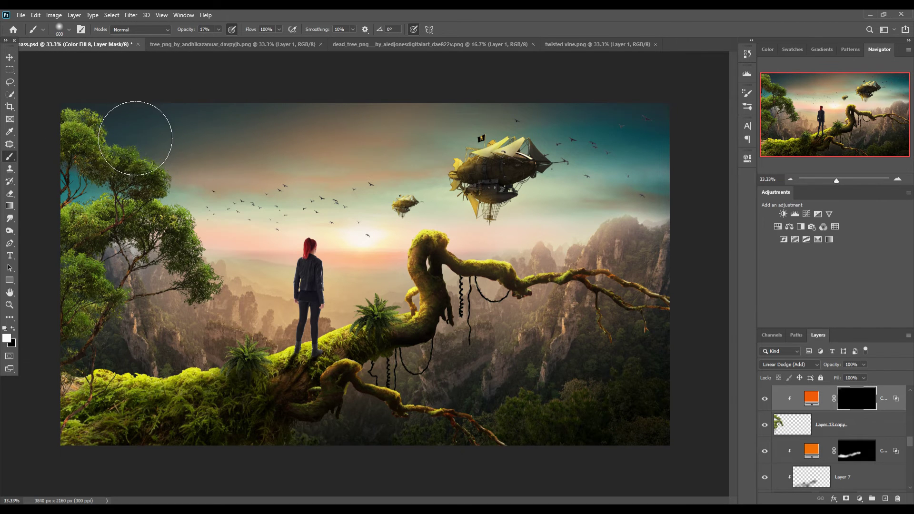
{"action": "left_click", "coordinate": [13, 329]}
{"action": "left_click", "coordinate": [15, 324]}
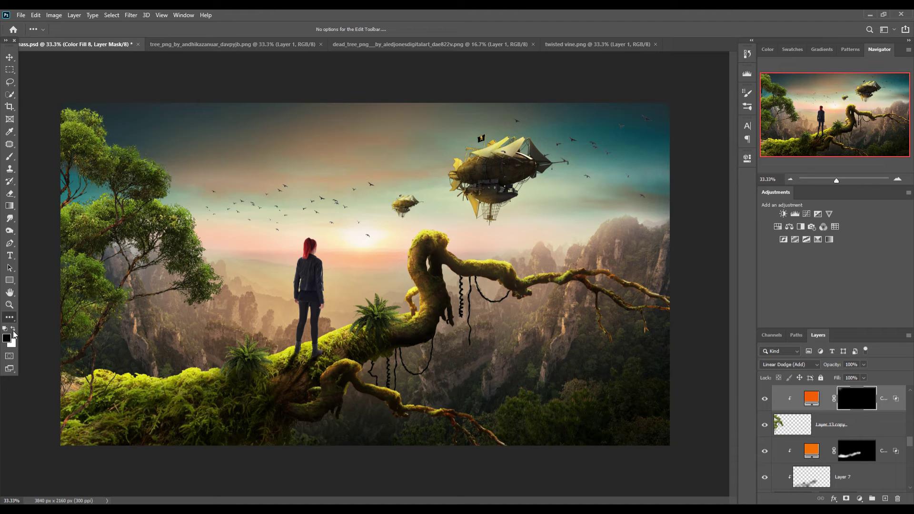
{"action": "left_click", "coordinate": [14, 329]}
{"action": "key", "text": "b"}
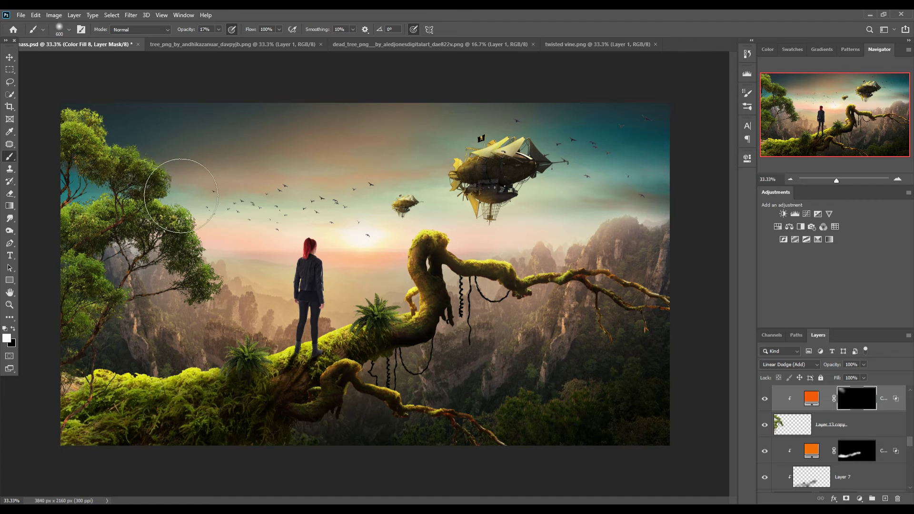
{"action": "mouse_move", "coordinate": [181, 196]}
{"action": "left_mouse_down"}
{"action": "mouse_move", "coordinate": [257, 335]}
{"action": "mouse_move", "coordinate": [260, 314]}
{"action": "left_mouse_up"}
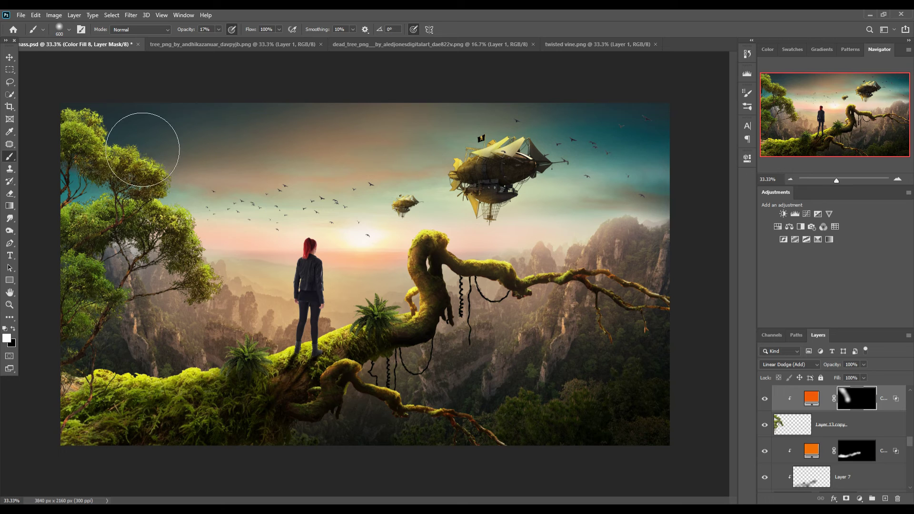
{"action": "left_click", "coordinate": [9, 57]}
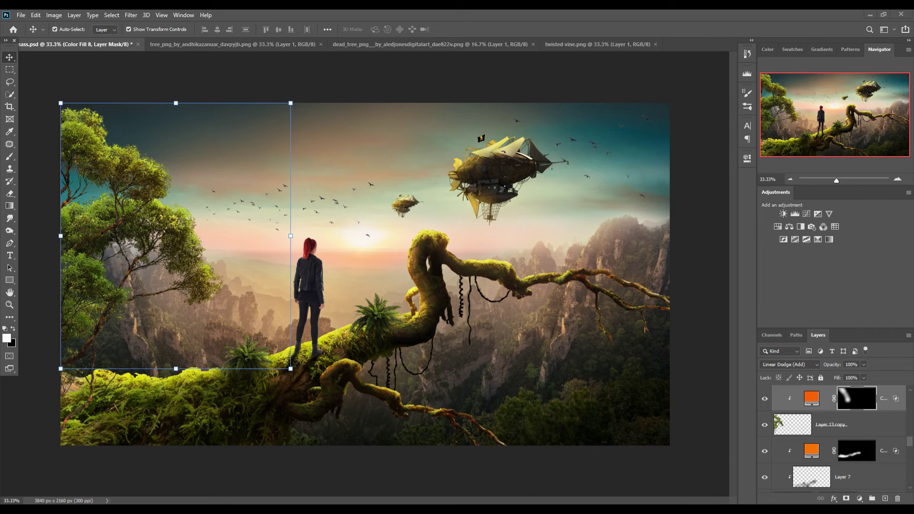
Create Layer 16 and move it above Curves 2 over the woman's layer
{"action": "key", "text": "alt+shift+n"}
{"action": "left_click", "coordinate": [312, 287]}
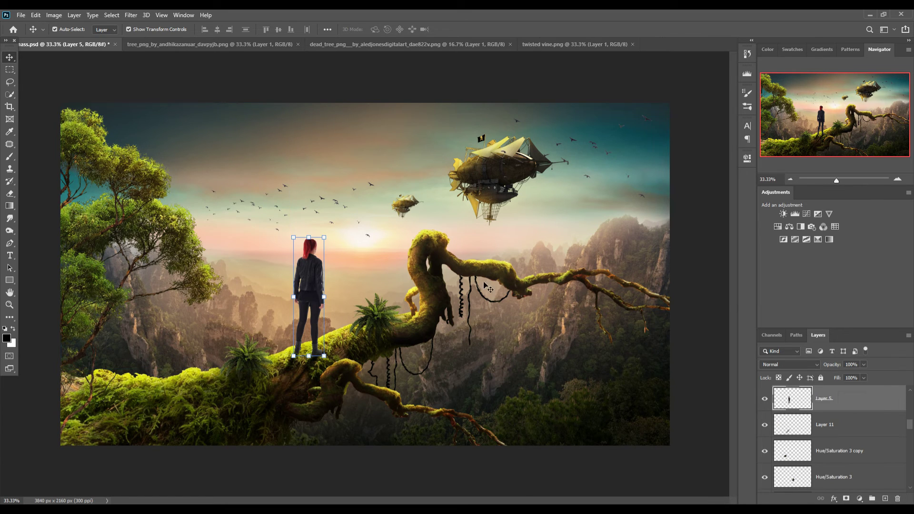
{"action": "scroll", "coordinate": [855, 424], "scroll_direction": "up", "scroll_amount": 1}
{"action": "left_click_drag", "start_coordinate": [855, 423], "coordinate": [862, 395]}
{"action": "left_click", "coordinate": [790, 364]}
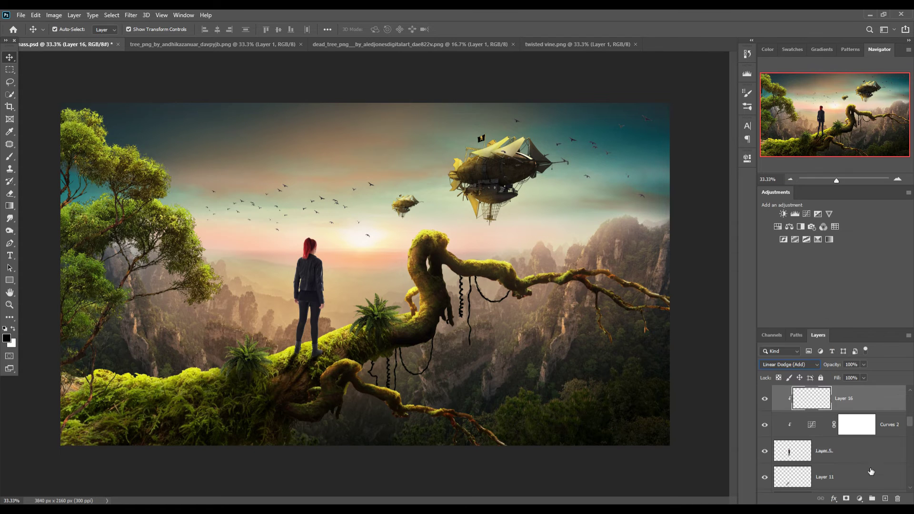
Add a Solid Color fill layer in orange fe8401
{"action": "left_click", "coordinate": [860, 499]}
{"action": "left_click", "coordinate": [858, 332]}
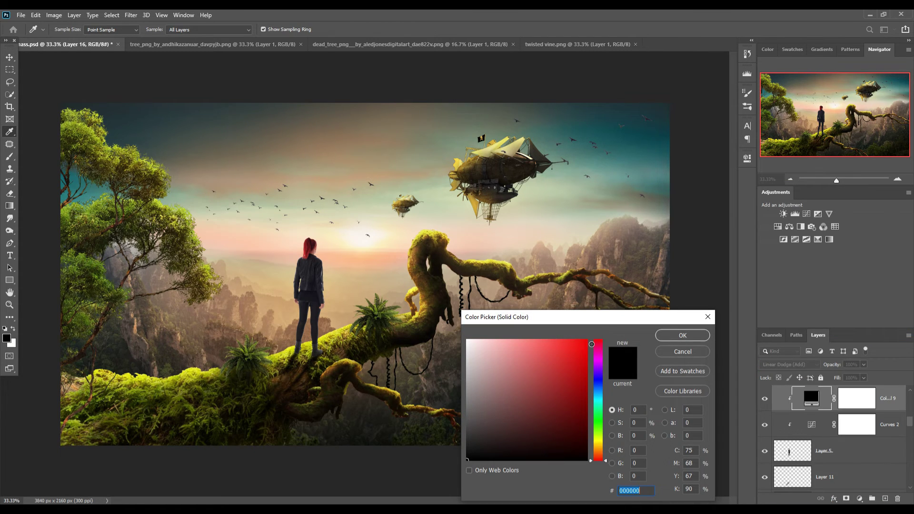
{"action": "left_click", "coordinate": [587, 340]}
{"action": "left_click", "coordinate": [599, 451]}
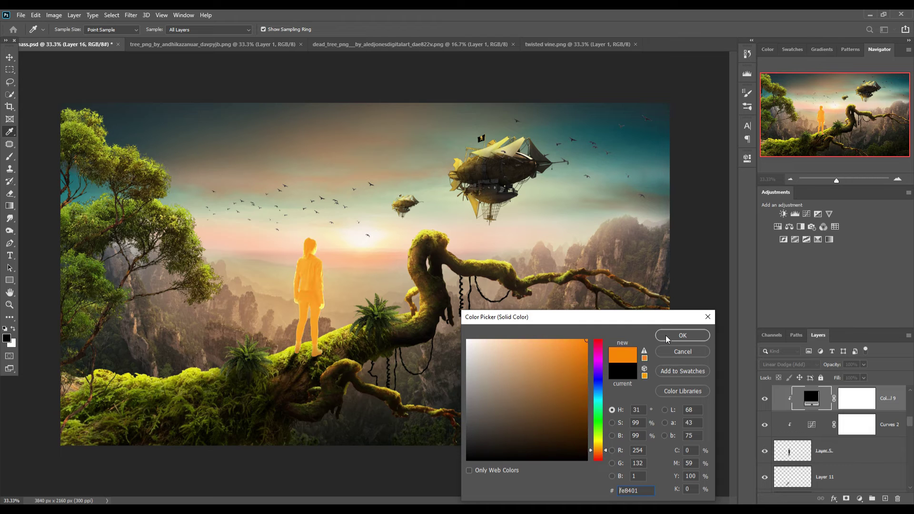
{"action": "left_click", "coordinate": [666, 336]}
Split the fill's Underlying Layer Blend If slider to keep orange on the woman's brightest areas
{"action": "right_click", "coordinate": [812, 398]}
{"action": "left_click", "coordinate": [852, 291]}
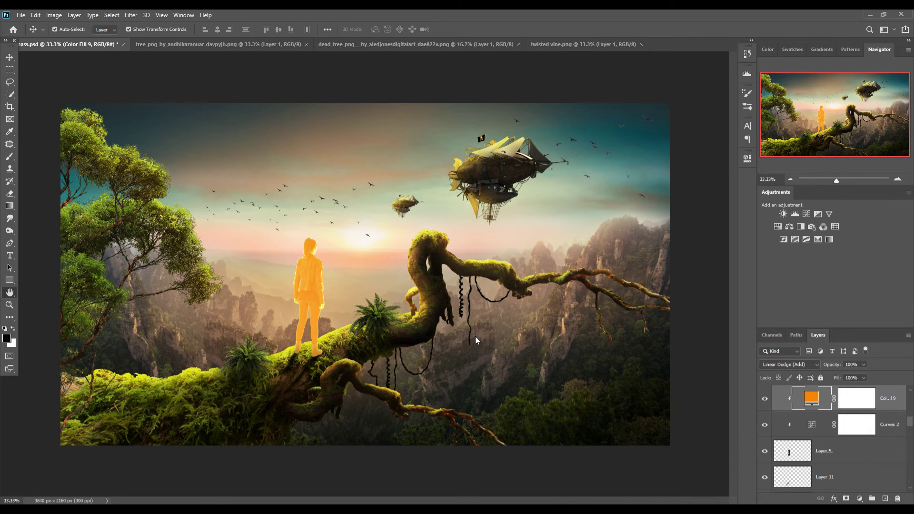
{"action": "left_click_drag", "start_coordinate": [620, 459], "coordinate": [630, 458]}
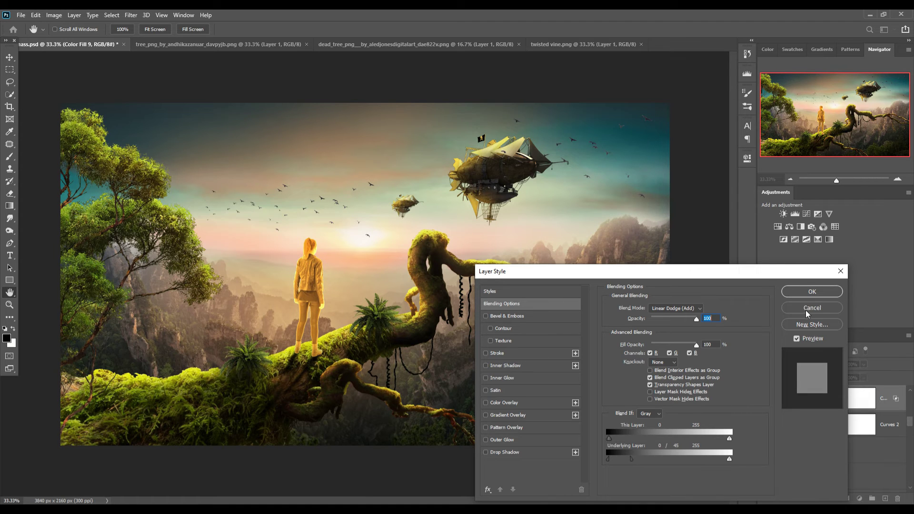
{"action": "left_click", "coordinate": [812, 292]}
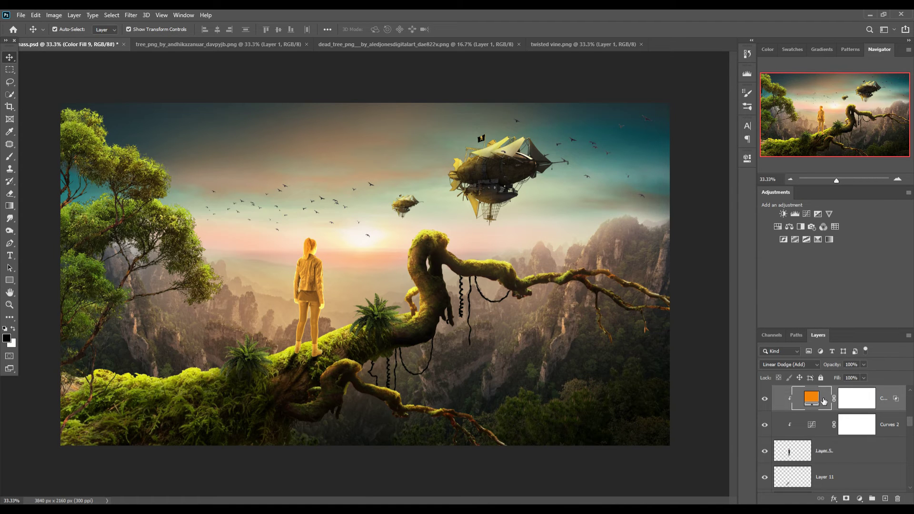
{"action": "left_click", "coordinate": [859, 398]}
Invert Color Fill 9's mask and paint orange light onto the woman's hair with a small brush
{"action": "key", "text": "ctrl+i"}
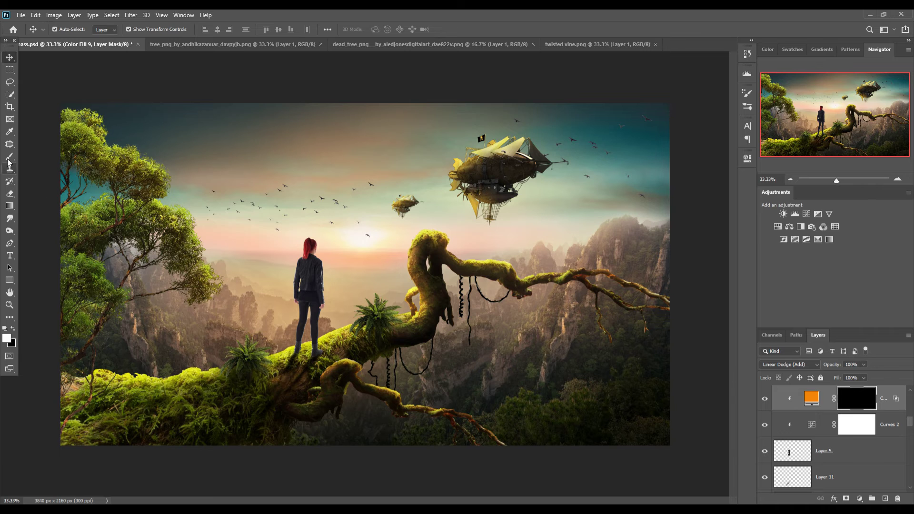
{"action": "key", "text": "b"}
{"action": "key", "text": "ctrl+plus"}
{"action": "key", "text": "ctrl+plus"}
{"action": "key", "text": "ctrl+plus"}
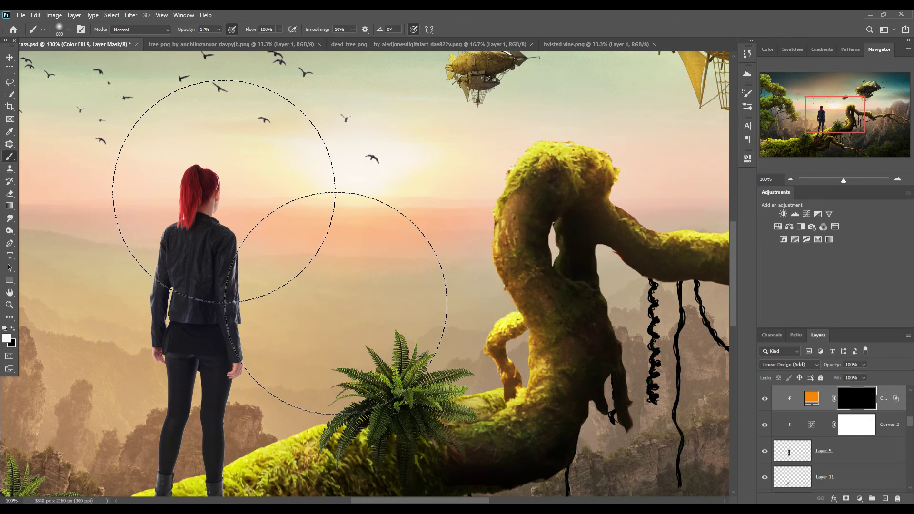
{"action": "key", "text": "bracketleft"}
{"action": "key", "text": "bracketleft"}
{"action": "key", "text": "bracketleft"}
{"action": "key", "text": "bracketleft"}
{"action": "key", "text": "bracketleft"}
{"action": "key", "text": "bracketleft"}
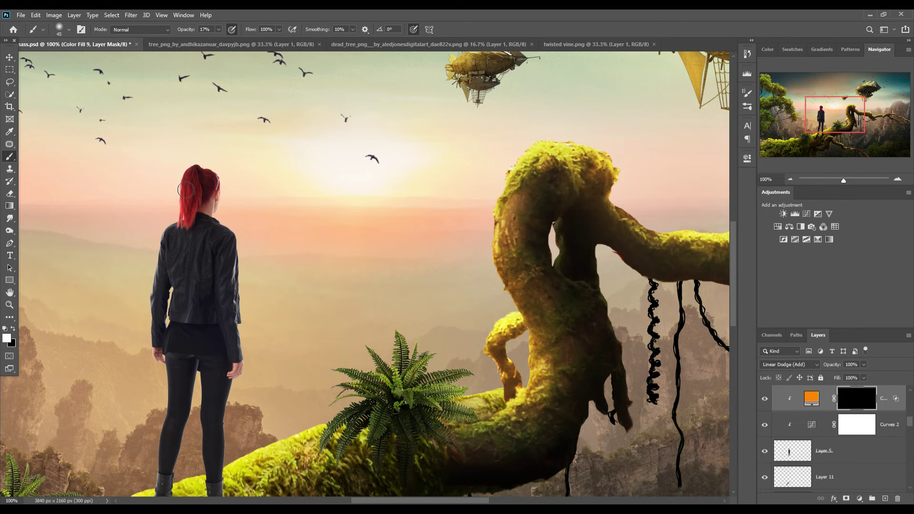
{"action": "mouse_move", "coordinate": [193, 157]}
{"action": "left_mouse_down"}
{"action": "mouse_move", "coordinate": [152, 307]}
{"action": "mouse_move", "coordinate": [153, 345]}
{"action": "left_mouse_up"}
At 33% brush opacity, paint rim light down her leg, the jacket's right edge and right leg
{"action": "left_click", "coordinate": [218, 29]}
{"action": "mouse_move", "coordinate": [158, 377]}
{"action": "left_mouse_down"}
{"action": "mouse_move", "coordinate": [169, 416]}
{"action": "mouse_move", "coordinate": [159, 476]}
{"action": "left_mouse_up"}
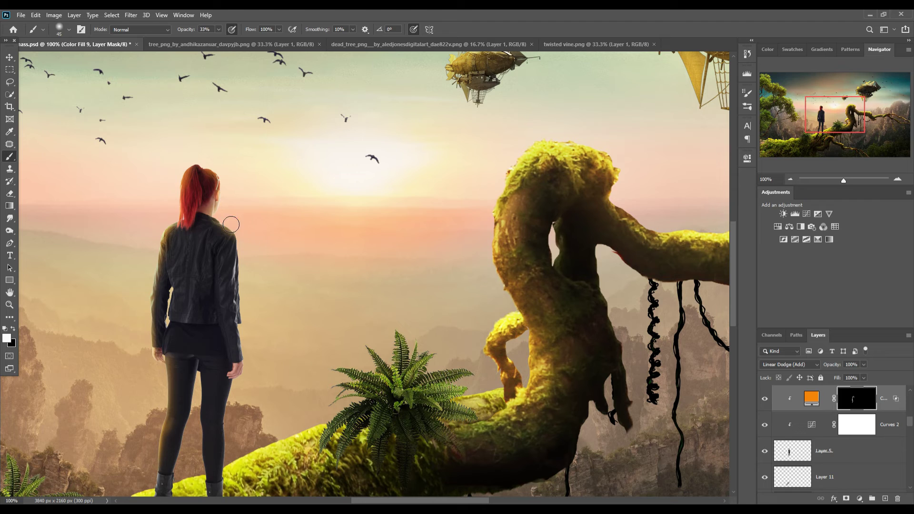
{"action": "mouse_move", "coordinate": [231, 225]}
{"action": "left_mouse_down"}
{"action": "mouse_move", "coordinate": [240, 322]}
{"action": "mouse_move", "coordinate": [259, 366]}
{"action": "left_mouse_up"}
{"action": "mouse_move", "coordinate": [251, 413]}
{"action": "left_mouse_down"}
{"action": "mouse_move", "coordinate": [243, 411]}
{"action": "mouse_move", "coordinate": [240, 482]}
{"action": "left_mouse_up"}
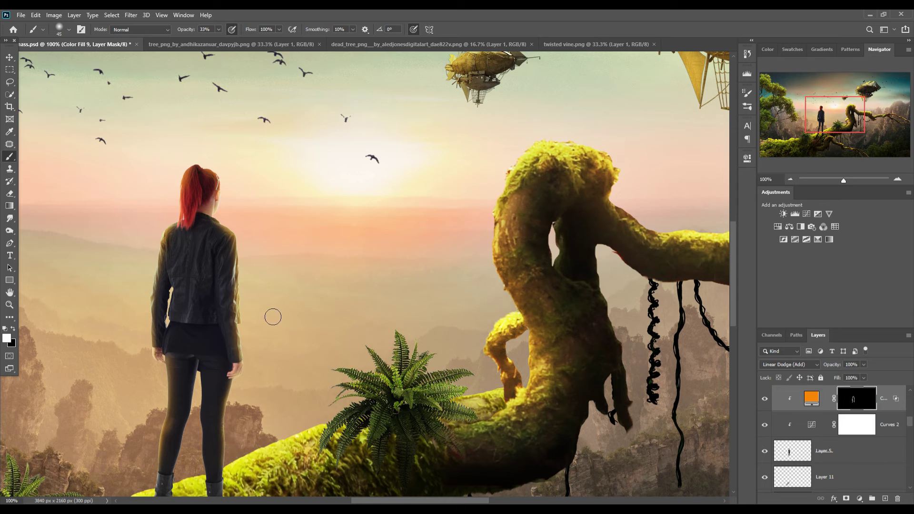
With a 250 px brush at 10% opacity, add a soft glow over the jacket edge and shoulder
{"action": "key", "text": "bracketright"}
{"action": "key", "text": "bracketright"}
{"action": "key", "text": "bracketright"}
{"action": "left_click", "coordinate": [219, 29]}
{"action": "mouse_move", "coordinate": [285, 273]}
{"action": "left_mouse_down"}
{"action": "mouse_move", "coordinate": [281, 368]}
{"action": "mouse_move", "coordinate": [302, 306]}
{"action": "left_mouse_up"}
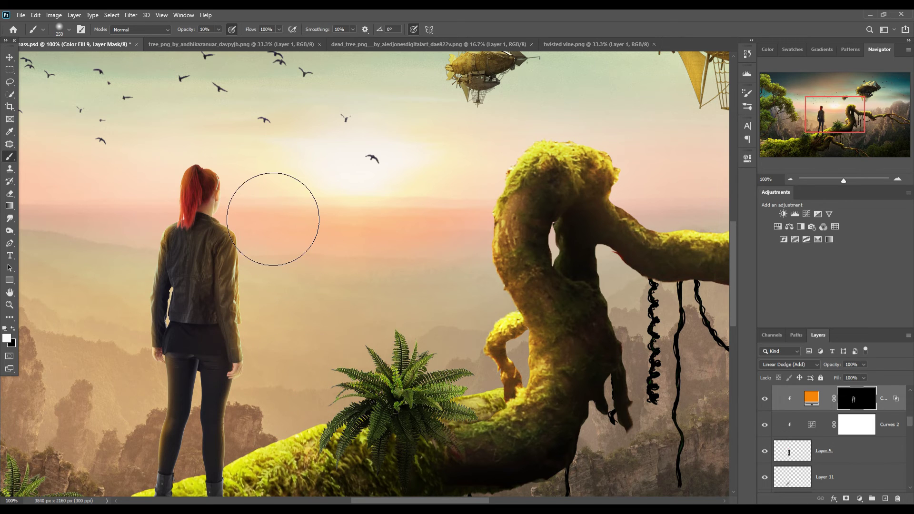
{"action": "mouse_move", "coordinate": [204, 266]}
{"action": "left_mouse_down"}
{"action": "mouse_move", "coordinate": [158, 310]}
{"action": "mouse_move", "coordinate": [194, 419]}
{"action": "mouse_move", "coordinate": [188, 447]}
{"action": "left_mouse_up"}
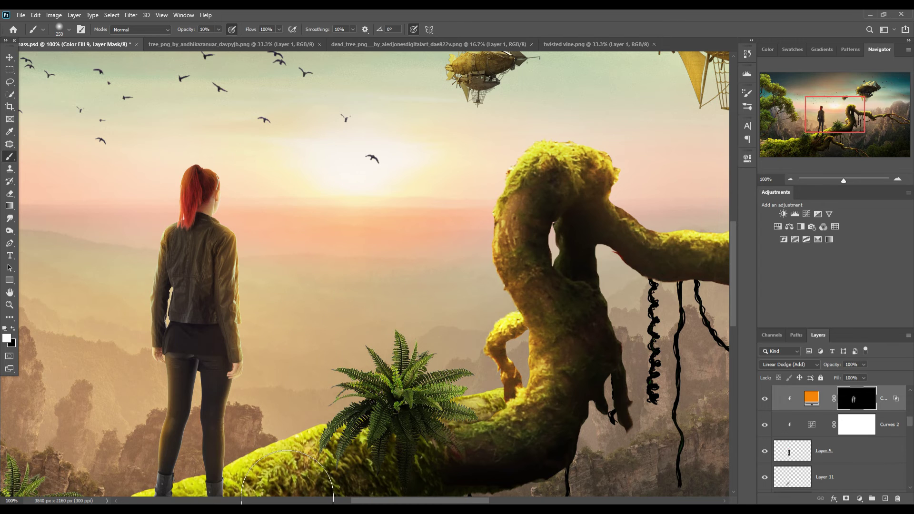
Add a clipped layer above Layer 13 copy and darken the left-edge foliage with a 700 px brush
{"action": "key", "text": "v"}
{"action": "key", "text": "ctrl+minus"}
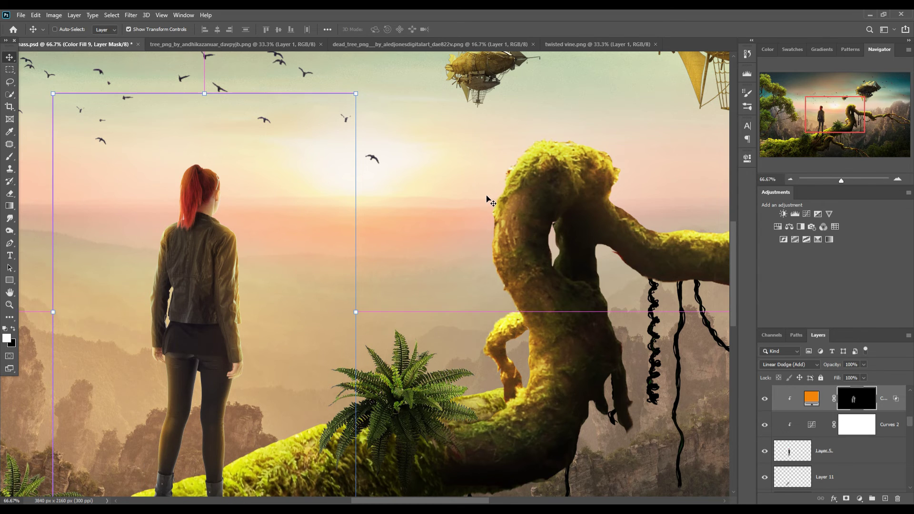
{"action": "key", "text": "ctrl+minus"}
{"action": "key", "text": "ctrl+minus"}
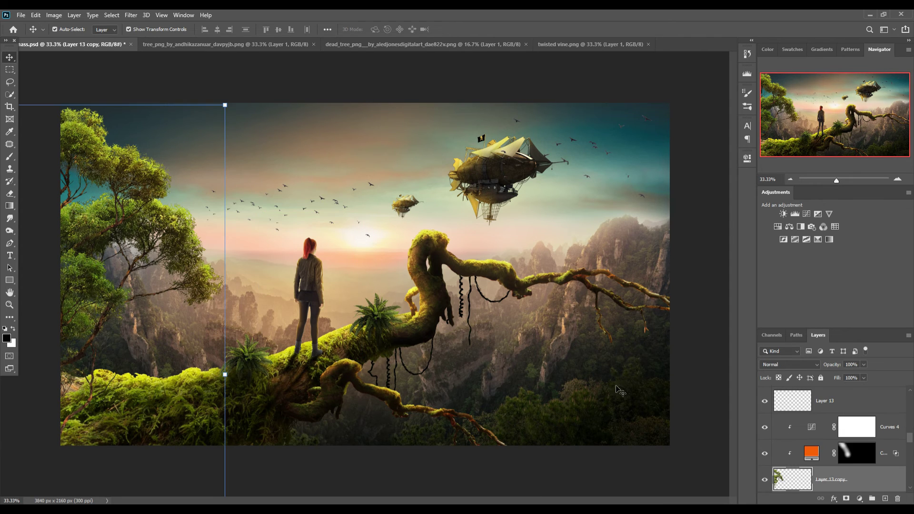
{"action": "left_click", "coordinate": [886, 499]}
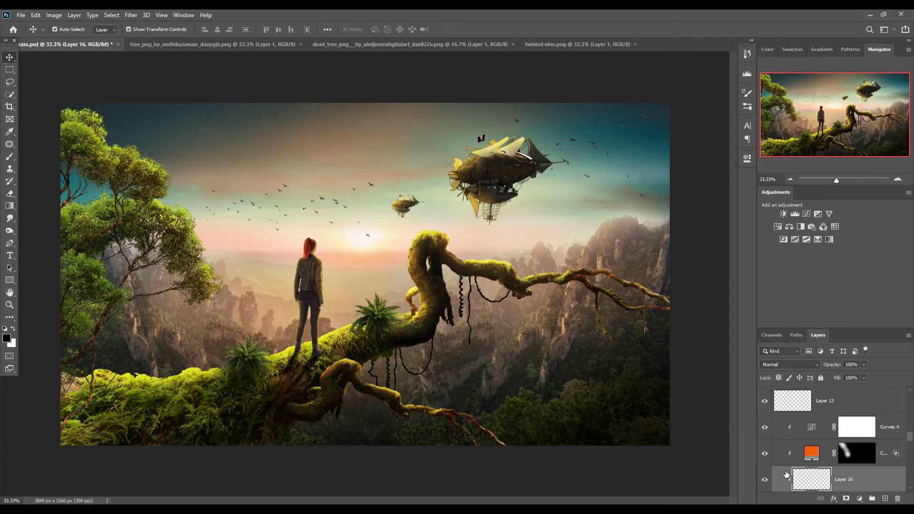
{"action": "left_click", "coordinate": [9, 156]}
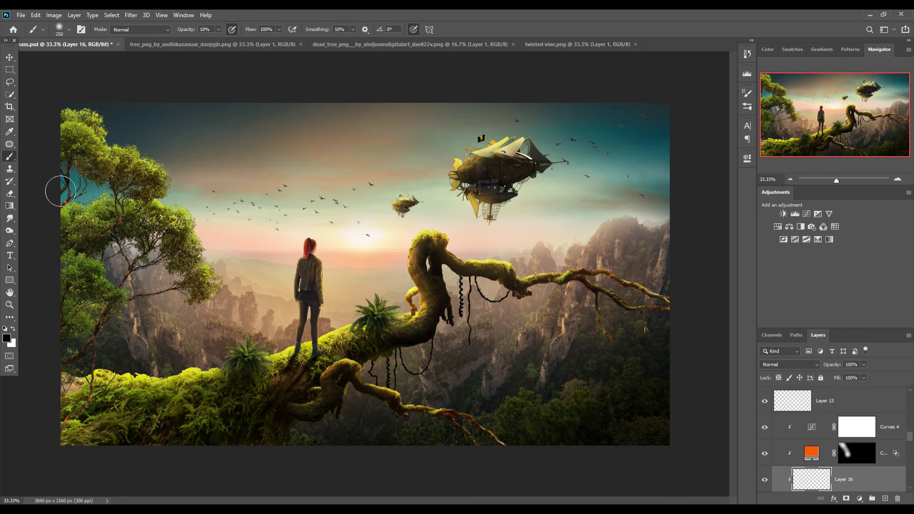
{"action": "key", "text": "bracketright"}
{"action": "key", "text": "bracketright"}
{"action": "key", "text": "bracketright"}
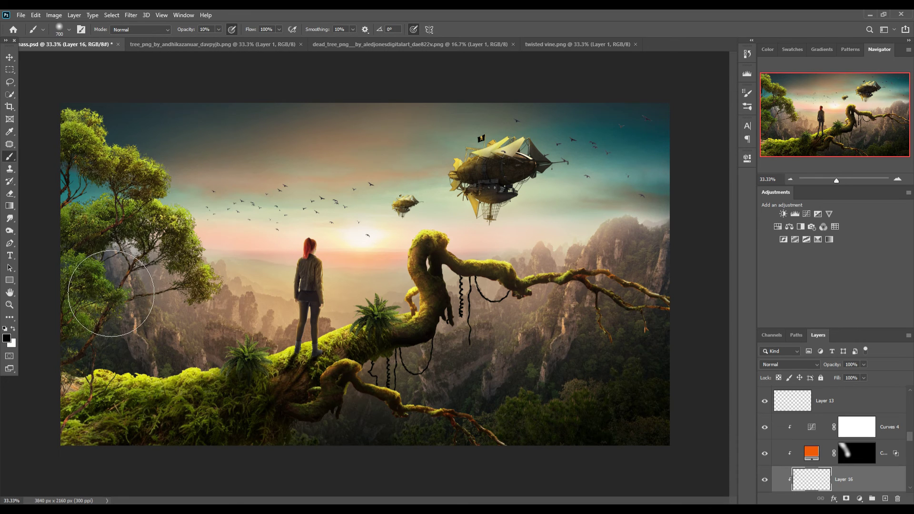
{"action": "left_click_drag", "start_coordinate": [111, 293], "coordinate": [109, 379]}
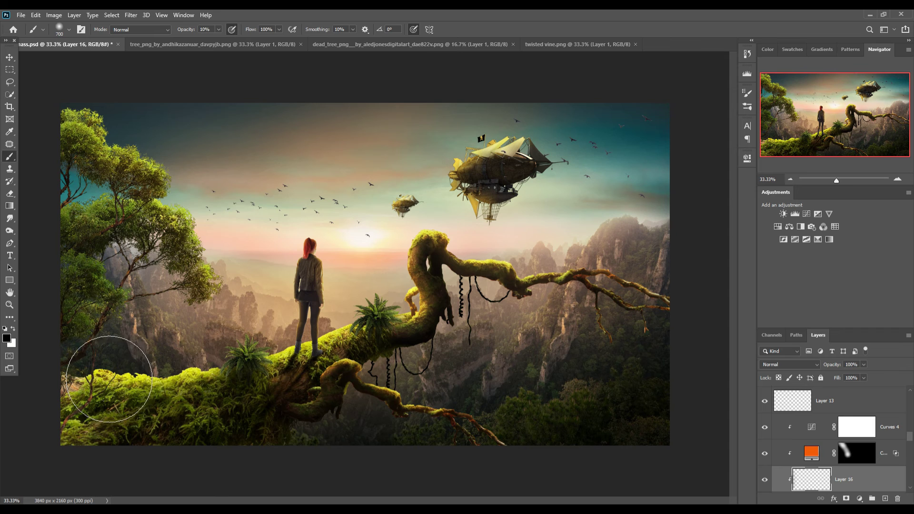
{"action": "key", "text": "v"}
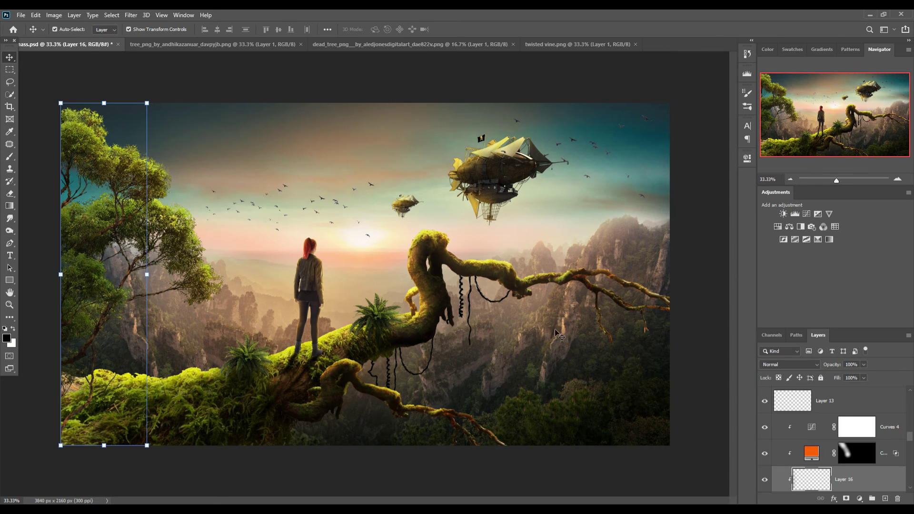
Add a new blank layer at the top of the stack in Linear Dodge (Add) mode
{"action": "scroll", "coordinate": [843, 446], "scroll_direction": "down", "scroll_amount": 2}
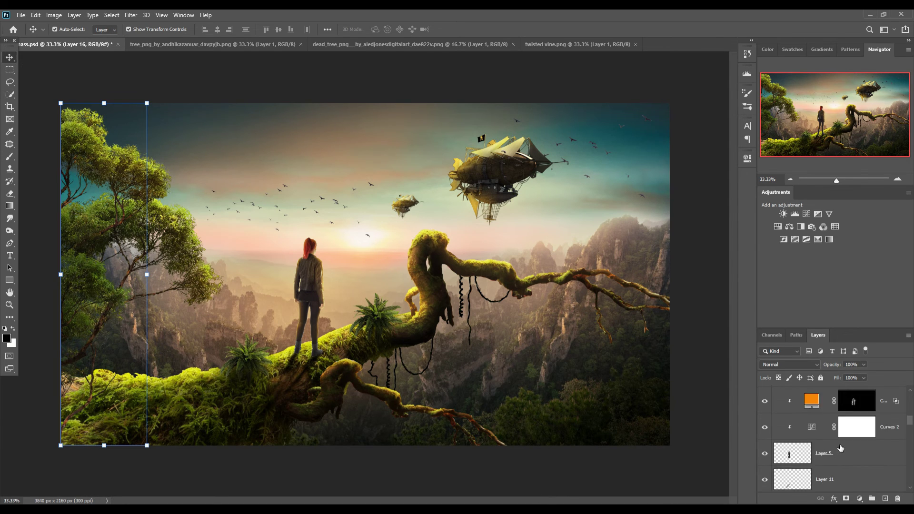
{"action": "scroll", "coordinate": [843, 446], "scroll_direction": "down", "scroll_amount": 3}
{"action": "scroll", "coordinate": [843, 446], "scroll_direction": "down", "scroll_amount": 3}
{"action": "left_click", "coordinate": [888, 409]}
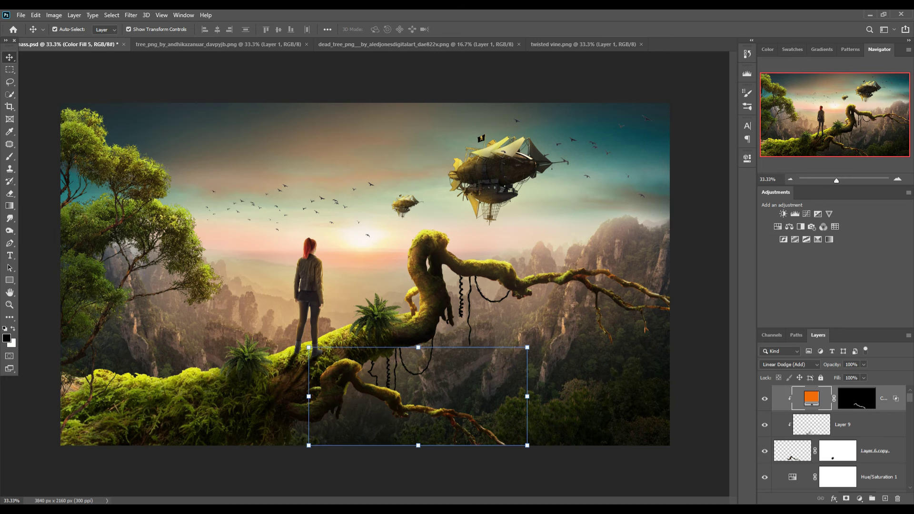
{"action": "left_click", "coordinate": [885, 499]}
{"action": "left_click", "coordinate": [791, 364]}
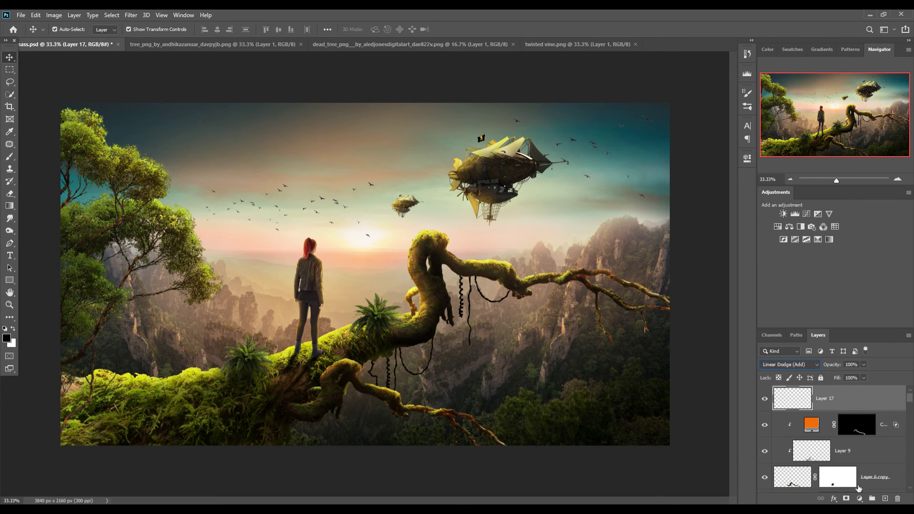
Add an orange fd8301 Solid Color fill layer and select its mask
{"action": "left_click", "coordinate": [860, 498]}
{"action": "left_click", "coordinate": [857, 330]}
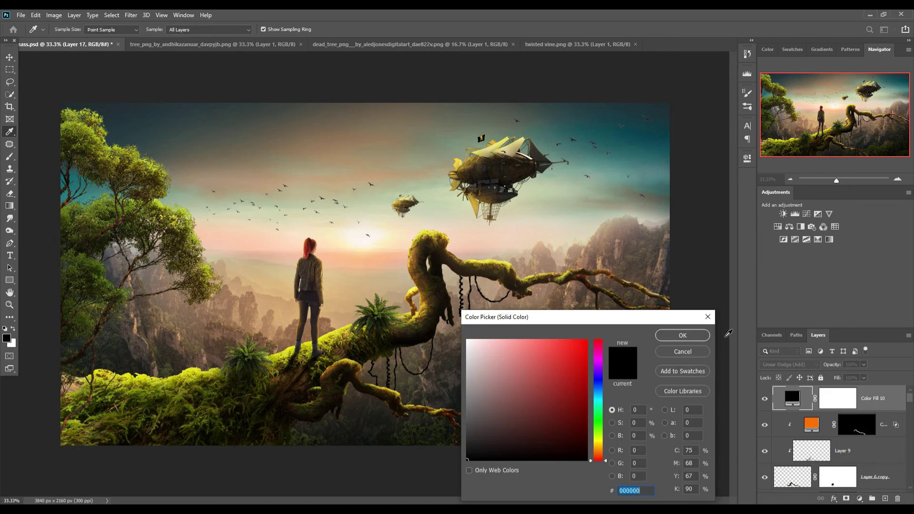
{"action": "left_click", "coordinate": [591, 344]}
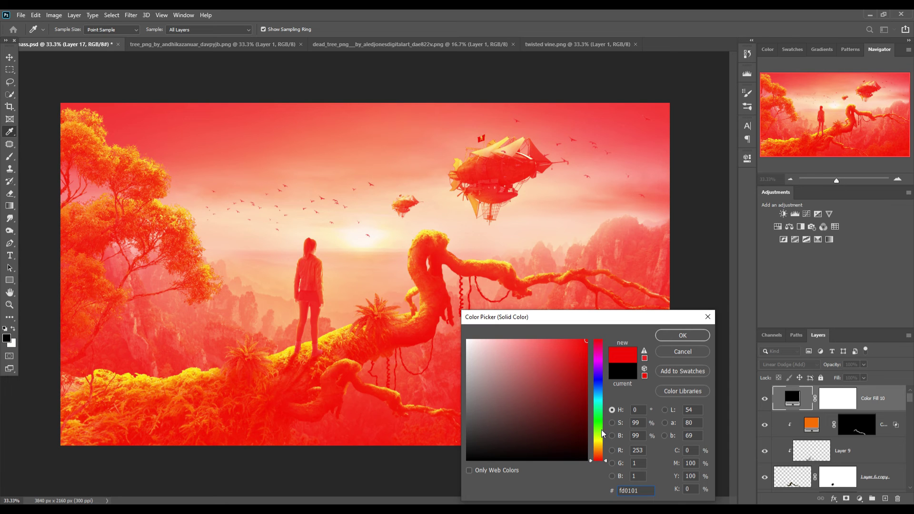
{"action": "left_click", "coordinate": [601, 451]}
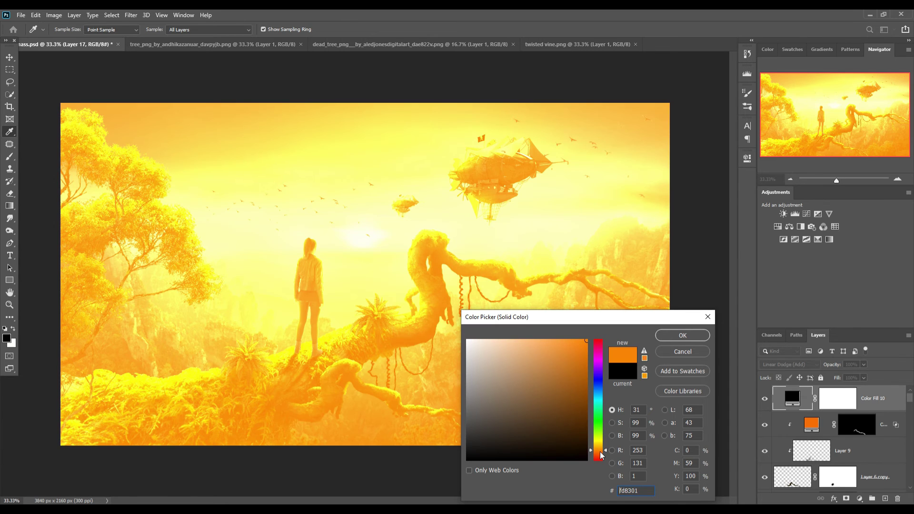
{"action": "left_click", "coordinate": [601, 456]}
{"action": "left_click", "coordinate": [678, 336]}
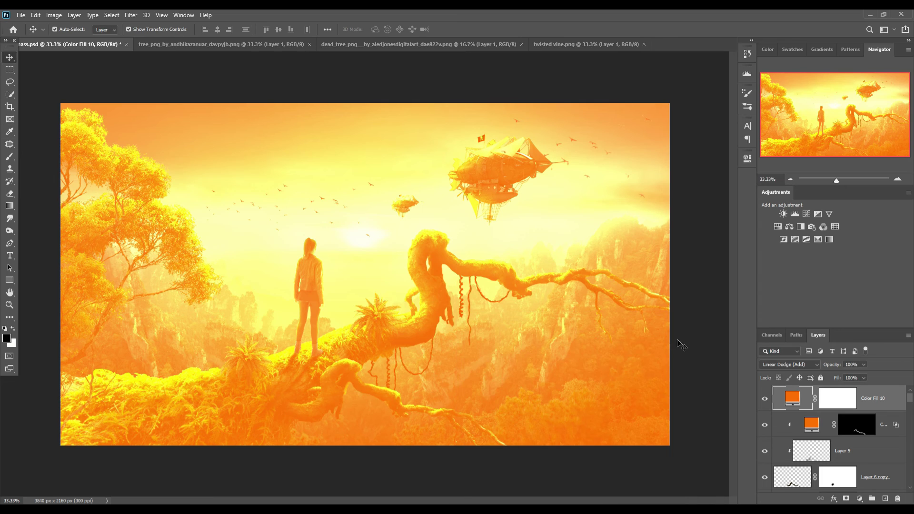
{"action": "left_click", "coordinate": [839, 404]}
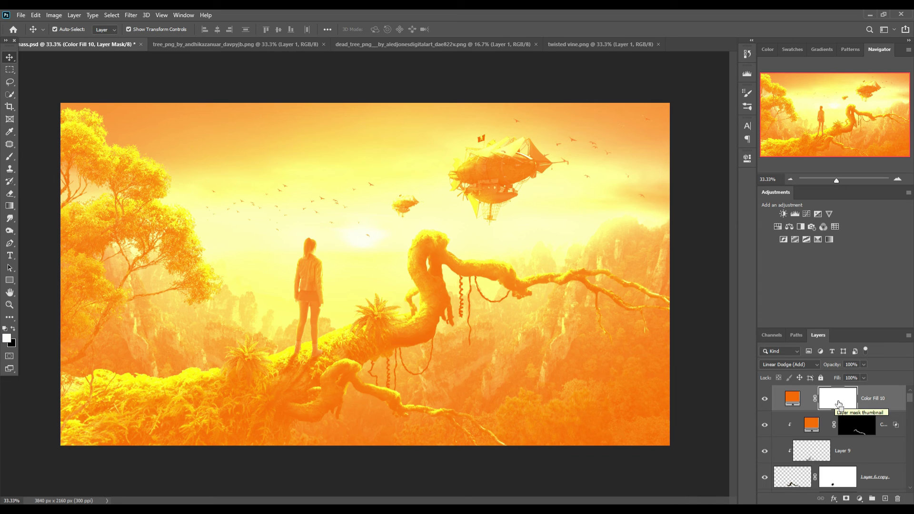
Invert Color Fill 10's mask and paint white around the woman with a 1200 px brush
{"action": "key", "text": "ctrl+i"}
{"action": "left_click", "coordinate": [9, 157]}
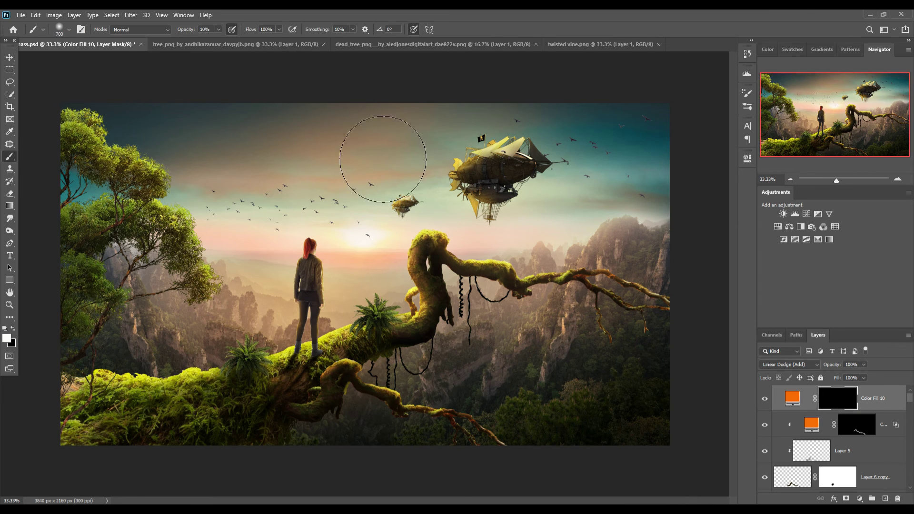
{"action": "key", "text": "bracketright"}
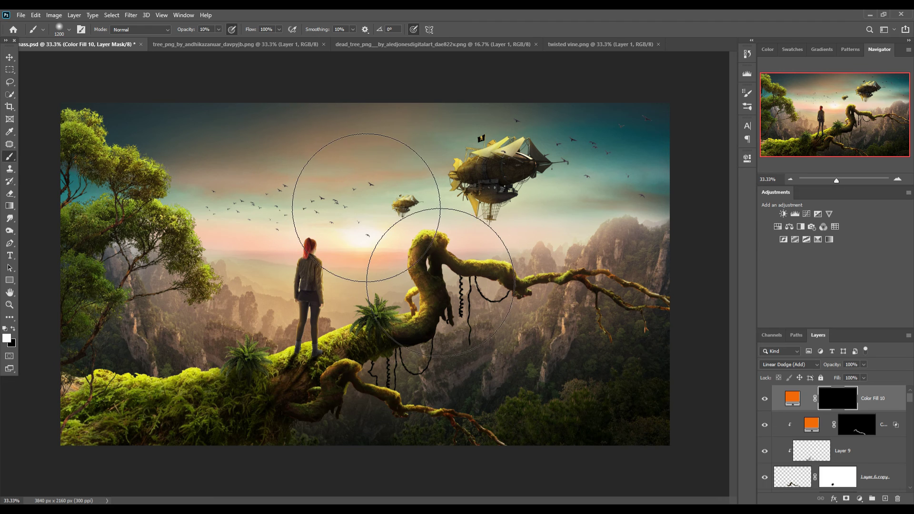
{"action": "mouse_move", "coordinate": [365, 224]}
{"action": "left_mouse_down"}
{"action": "mouse_move", "coordinate": [265, 408]}
{"action": "mouse_move", "coordinate": [387, 225]}
{"action": "mouse_move", "coordinate": [486, 127]}
{"action": "mouse_move", "coordinate": [272, 190]}
{"action": "mouse_move", "coordinate": [155, 182]}
{"action": "mouse_move", "coordinate": [259, 92]}
{"action": "mouse_move", "coordinate": [408, 205]}
{"action": "mouse_move", "coordinate": [547, 143]}
{"action": "mouse_move", "coordinate": [592, 188]}
{"action": "mouse_move", "coordinate": [634, 205]}
{"action": "mouse_move", "coordinate": [649, 276]}
{"action": "mouse_move", "coordinate": [379, 269]}
{"action": "mouse_move", "coordinate": [378, 241]}
{"action": "mouse_move", "coordinate": [388, 236]}
{"action": "mouse_move", "coordinate": [357, 236]}
{"action": "mouse_move", "coordinate": [353, 257]}
{"action": "left_mouse_up"}
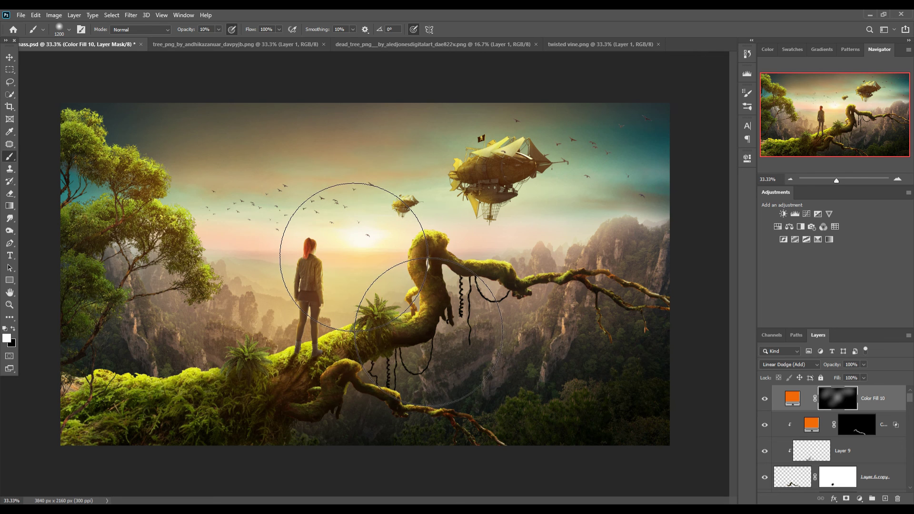
Merge all visible layers into Layer 17 and convert it to a smart object
{"action": "key", "text": "v"}
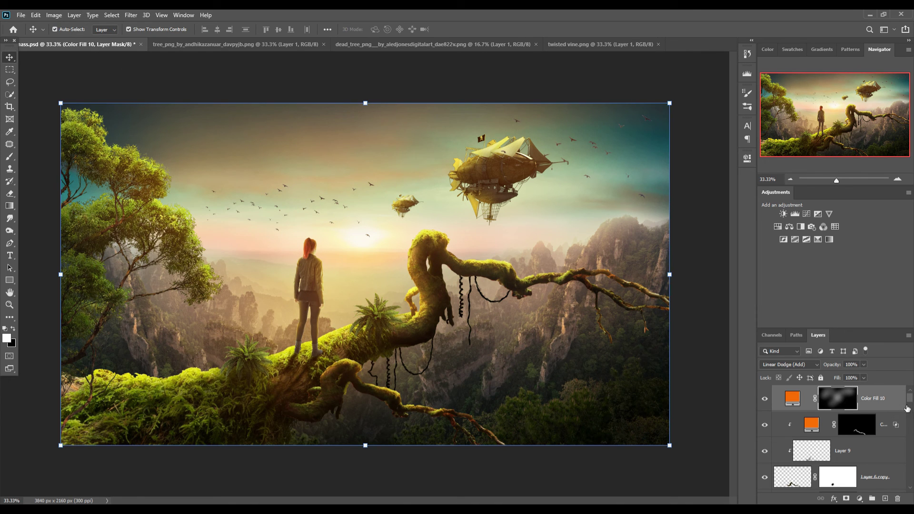
{"action": "key", "text": "ctrl+2"}
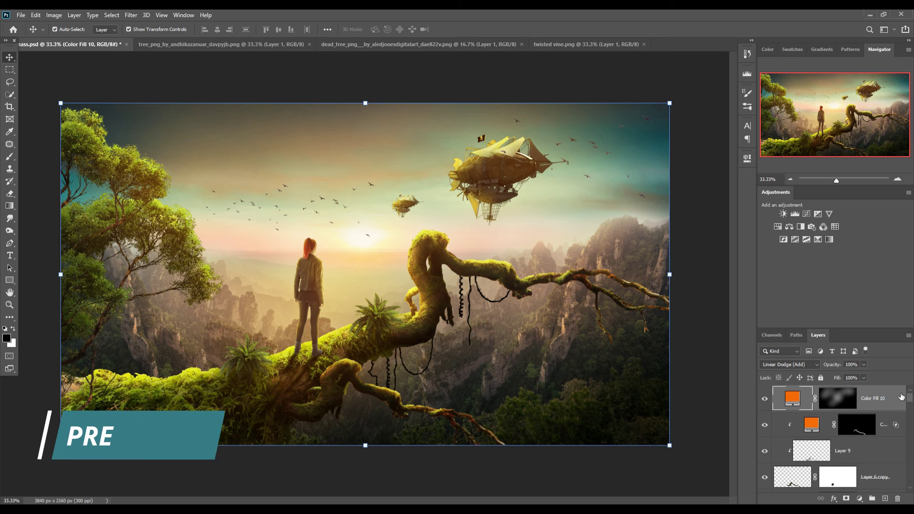
{"action": "key", "text": "shift+ctrl+alt+e"}
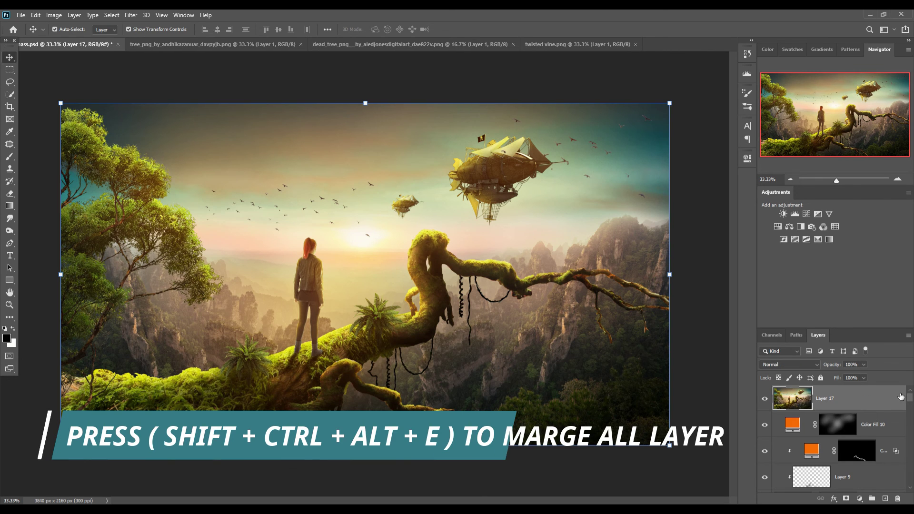
{"action": "right_click", "coordinate": [886, 404]}
{"action": "left_click", "coordinate": [790, 234]}
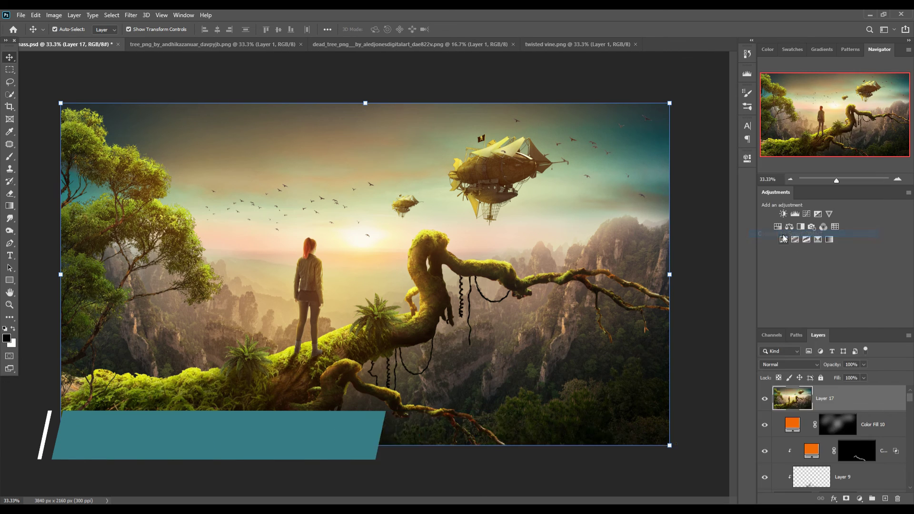
In the Camera Raw Filter, set Highlights +5, tone-curve Lights +7 and Darks -20
{"action": "left_click", "coordinate": [131, 15]}
{"action": "left_click", "coordinate": [141, 73]}
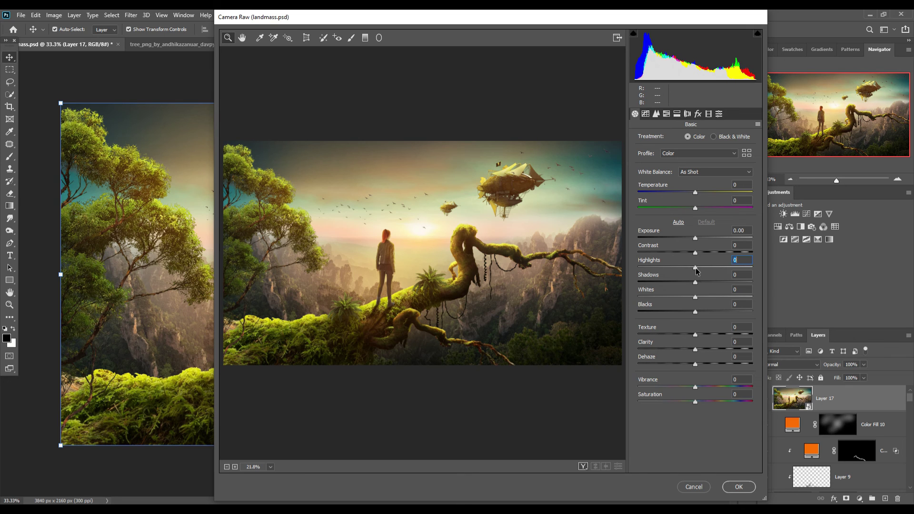
{"action": "left_click_drag", "start_coordinate": [696, 269], "coordinate": [692, 317]}
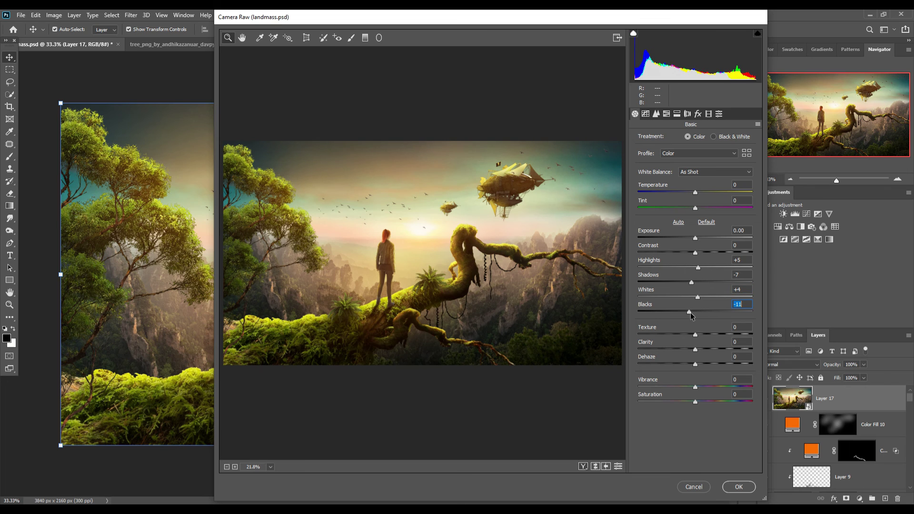
{"action": "left_click", "coordinate": [646, 113]}
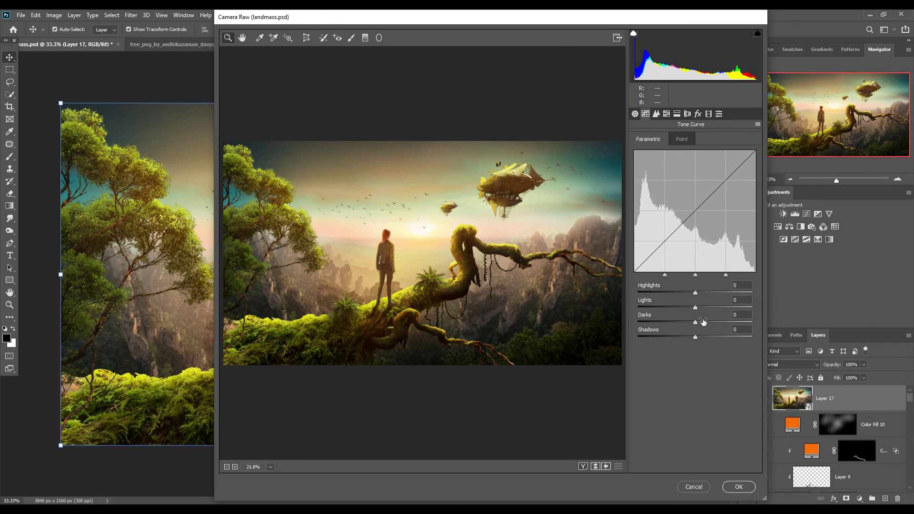
{"action": "mouse_move", "coordinate": [697, 311]}
{"action": "left_mouse_down"}
{"action": "mouse_move", "coordinate": [687, 322]}
{"action": "mouse_move", "coordinate": [706, 336]}
{"action": "left_mouse_up"}
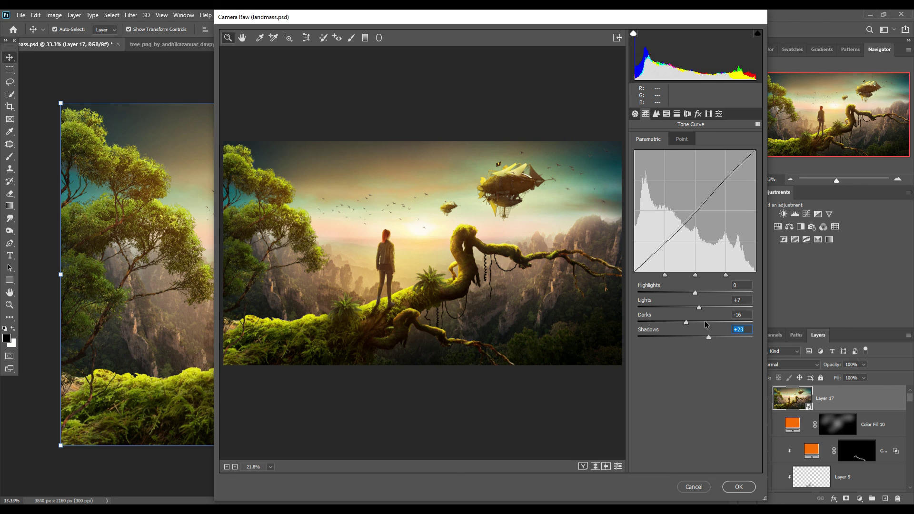
{"action": "left_click_drag", "start_coordinate": [687, 322], "coordinate": [685, 322]}
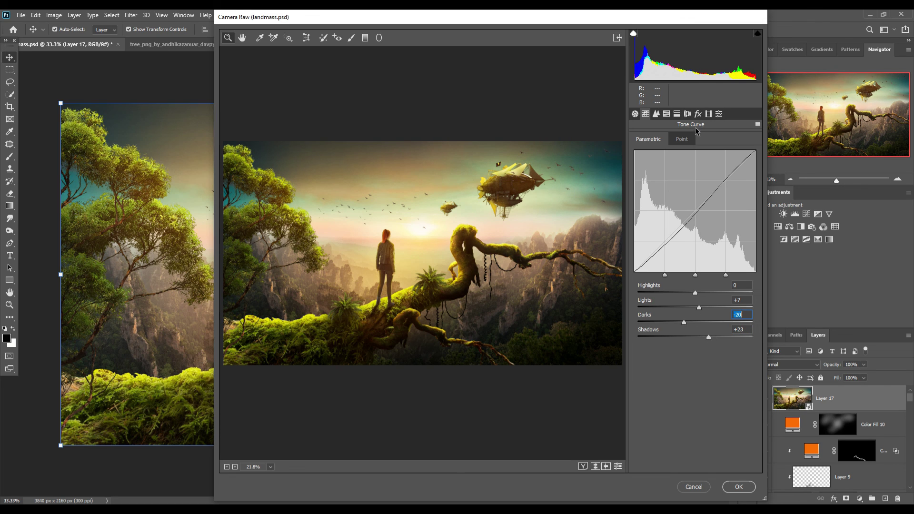
{"action": "left_click", "coordinate": [667, 114]}
{"action": "left_click", "coordinate": [670, 140]}
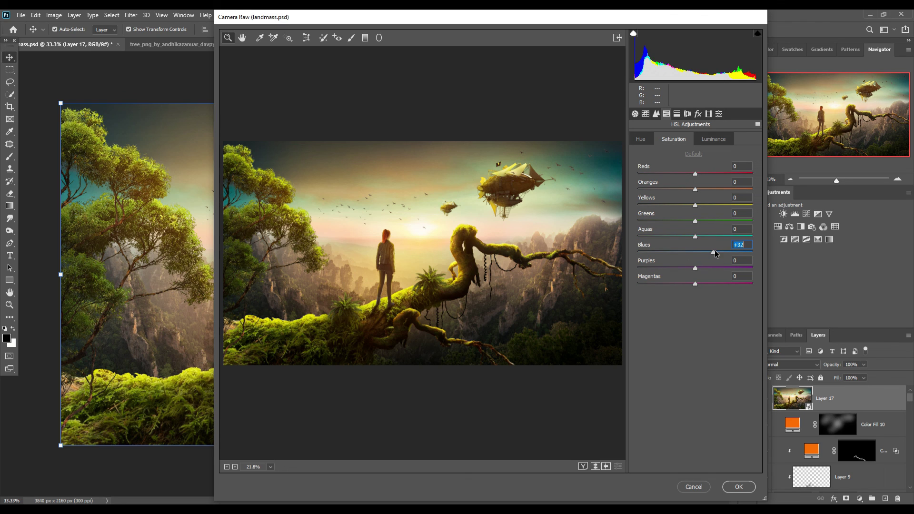
Grade Layer 17 in Camera Raw: Aquas saturation +20, highlights hue 42/saturation 11, shadows hue 246/saturation 5
{"action": "left_click_drag", "start_coordinate": [697, 238], "coordinate": [708, 239]}
{"action": "left_click", "coordinate": [677, 114]}
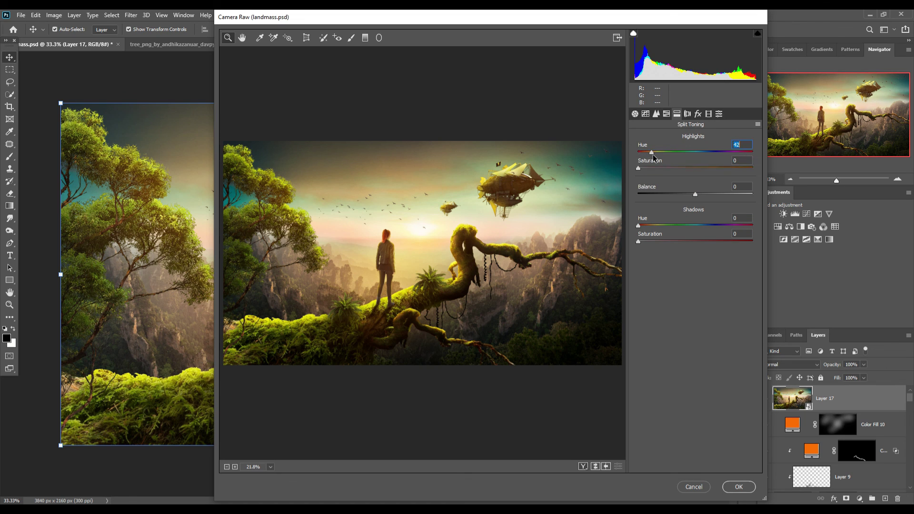
{"action": "left_click_drag", "start_coordinate": [640, 169], "coordinate": [651, 168]}
{"action": "left_click_drag", "start_coordinate": [639, 228], "coordinate": [713, 226]}
{"action": "left_click_drag", "start_coordinate": [640, 241], "coordinate": [645, 242]}
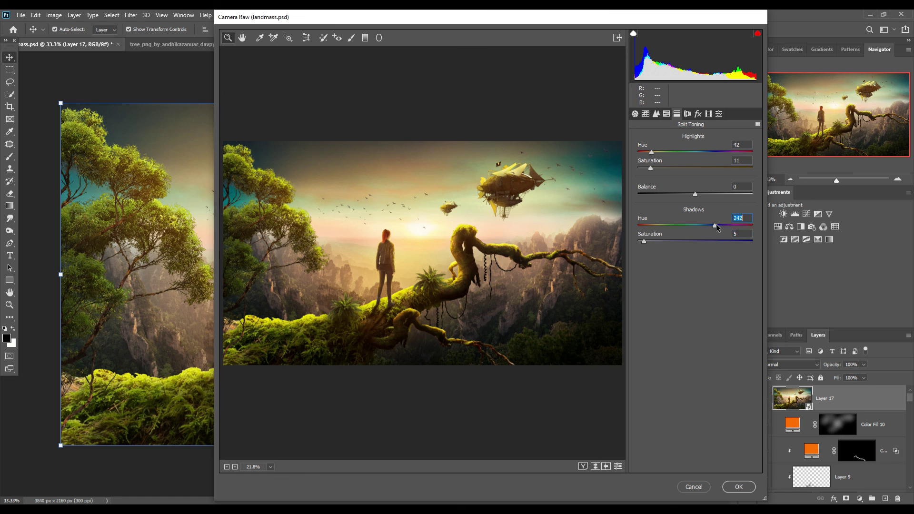
{"action": "left_click", "coordinate": [738, 487]}
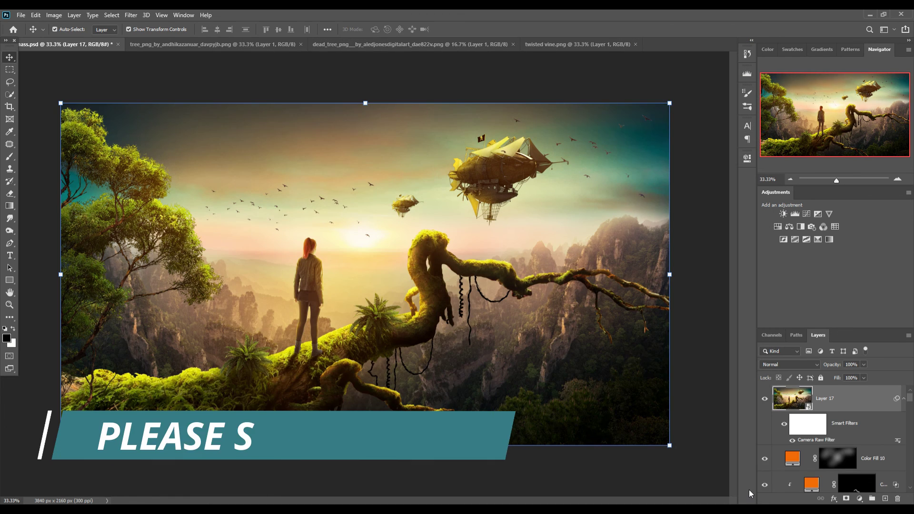